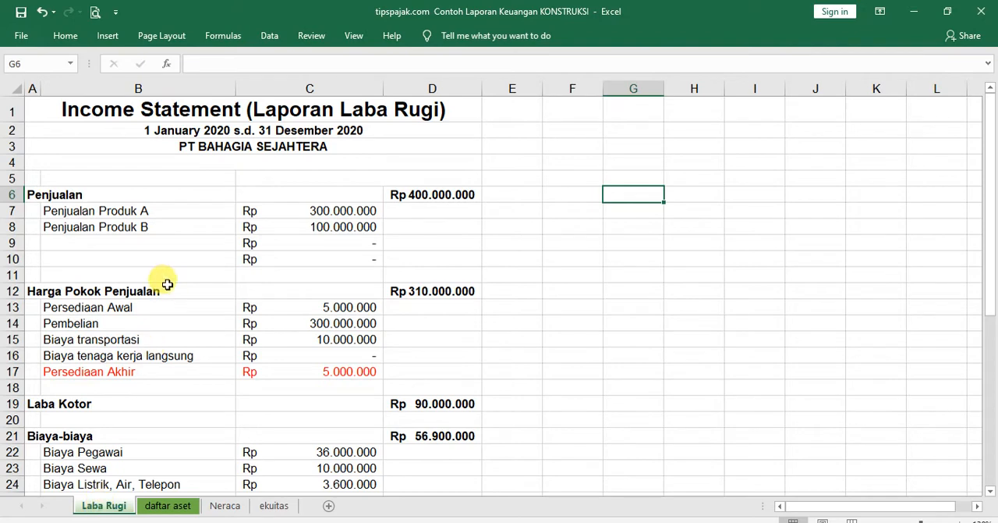
Look over the income statement from the sales section down to the net profit and income tax rows.
click(224, 201)
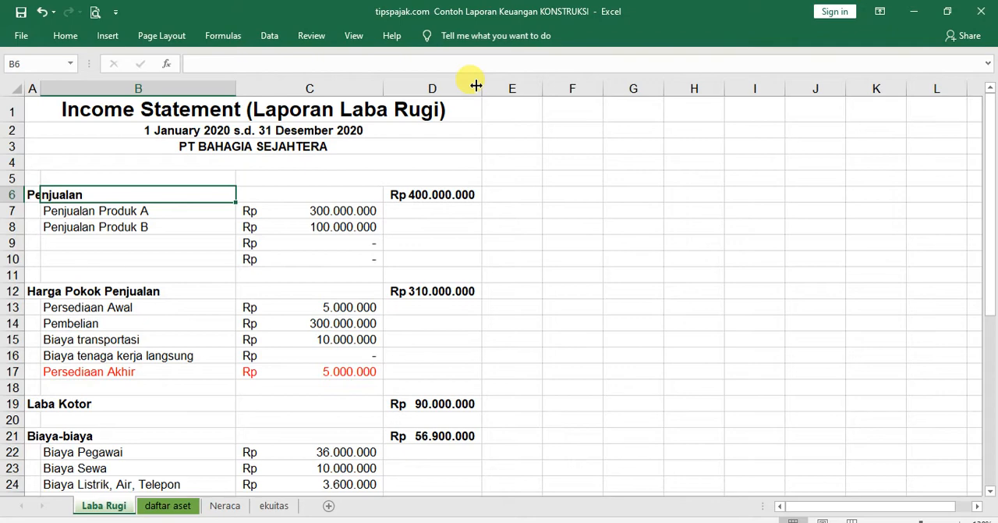
scroll(377, 234, down, 5)
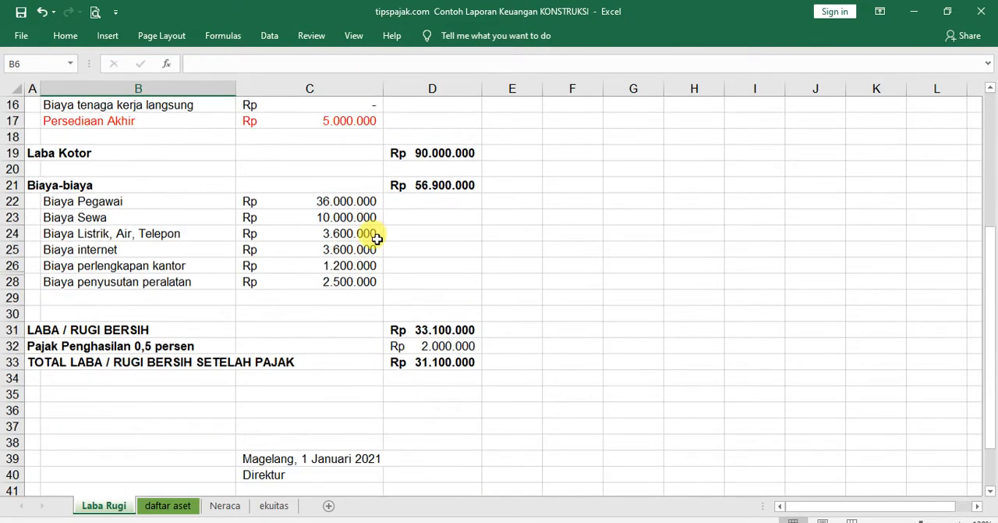
click(35, 330)
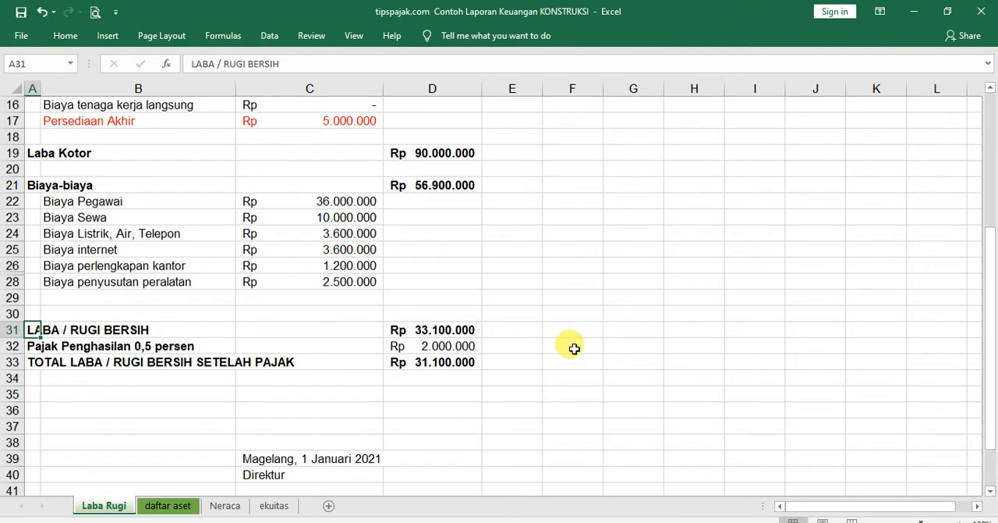
click(39, 347)
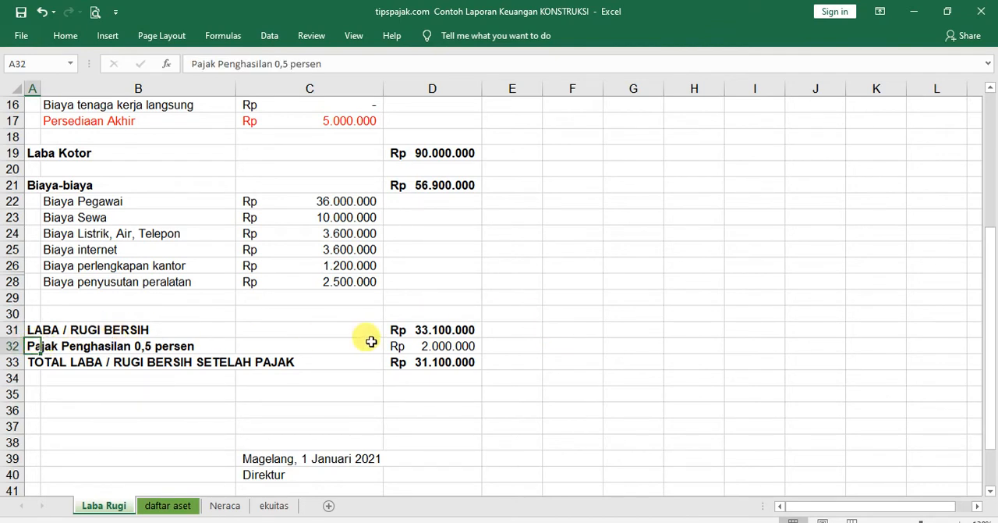
scroll(370, 339, up, 5)
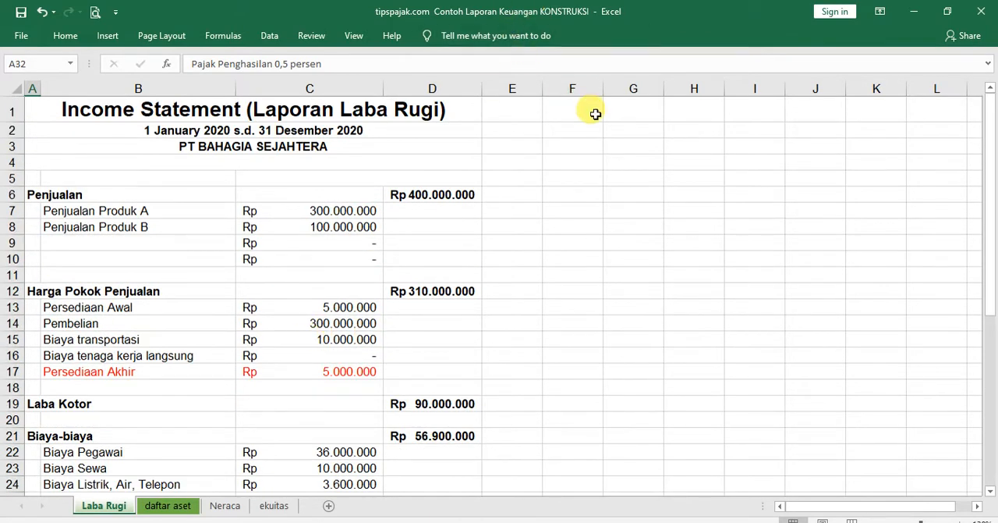
Replace the first sales item's label in B7 with "Jasa Konstruksi Proyek A".
click(59, 195)
click(58, 211)
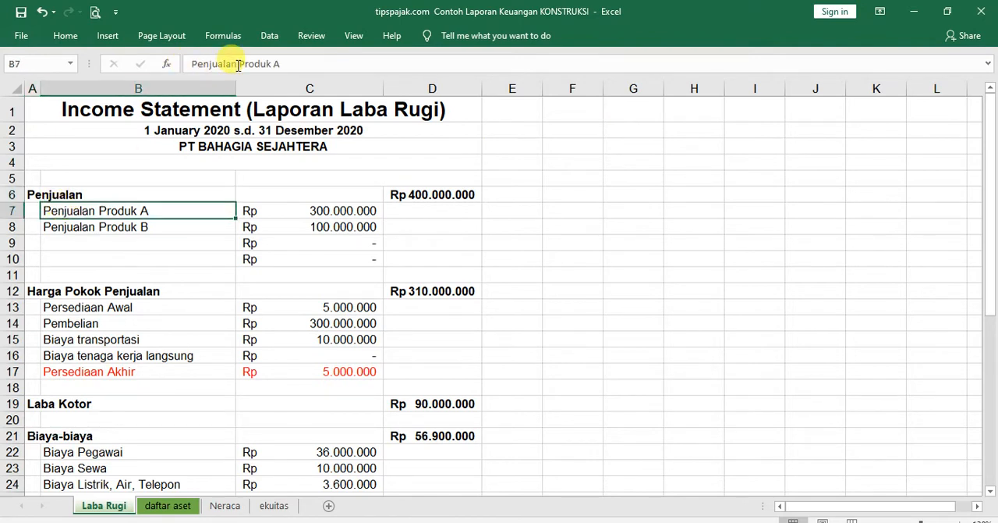
drag(238, 65, 358, 72)
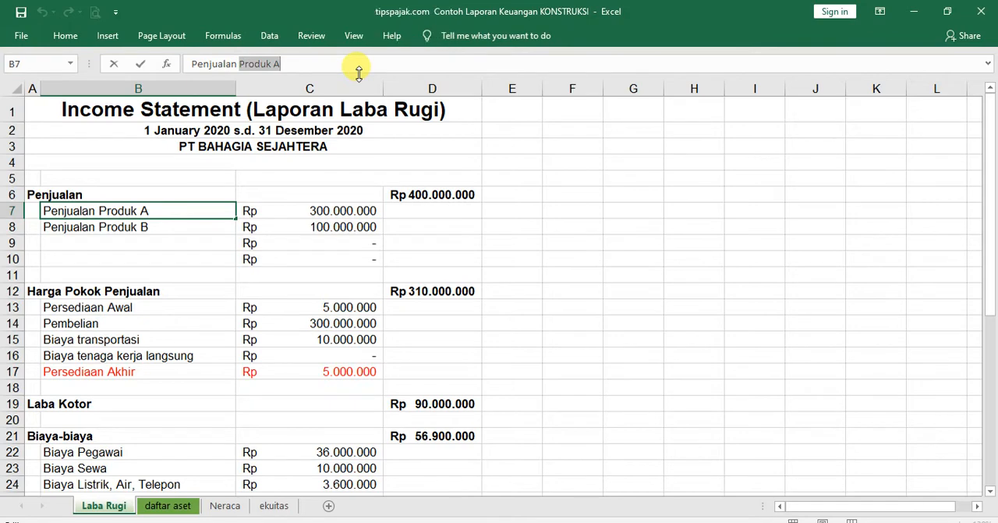
key(Escape)
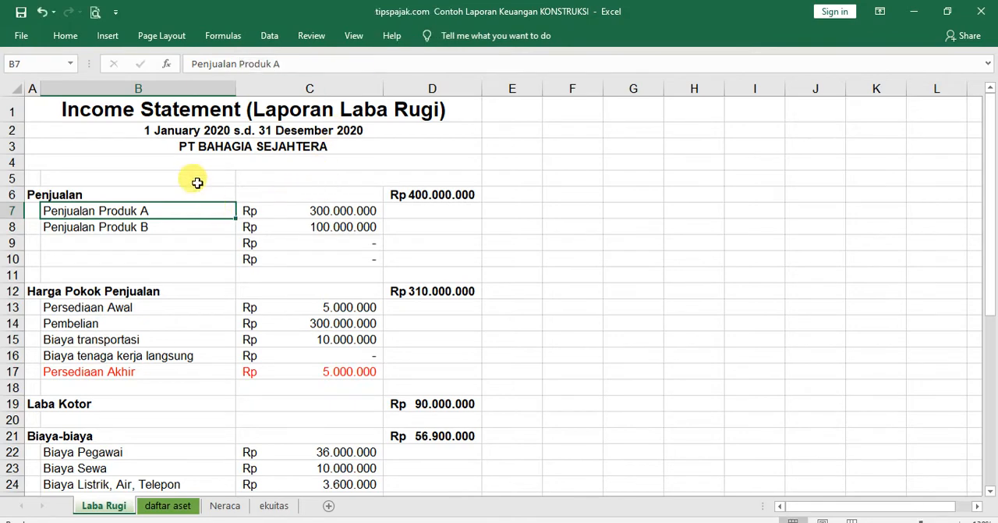
text(j)
key(BackSpace)
text(Jasa KO)
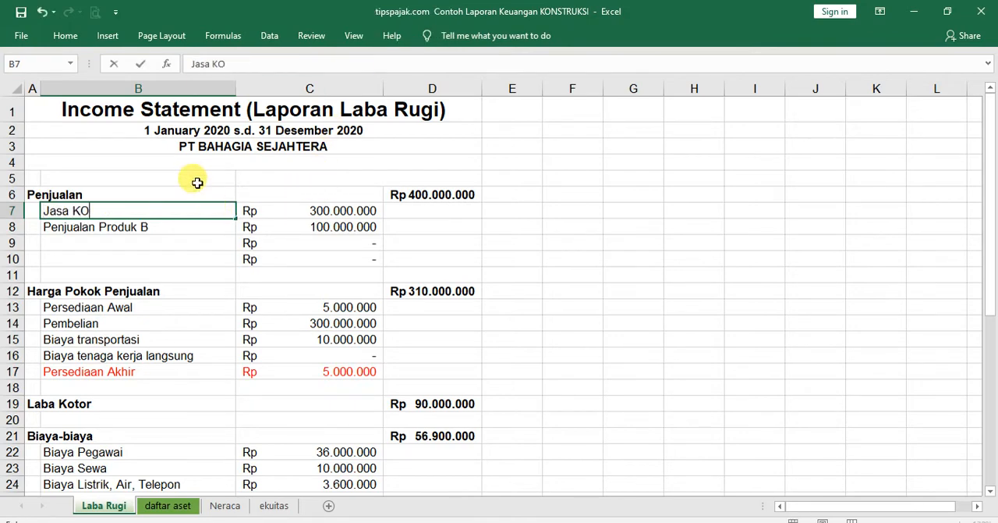
text(nstruksi Proyek A)
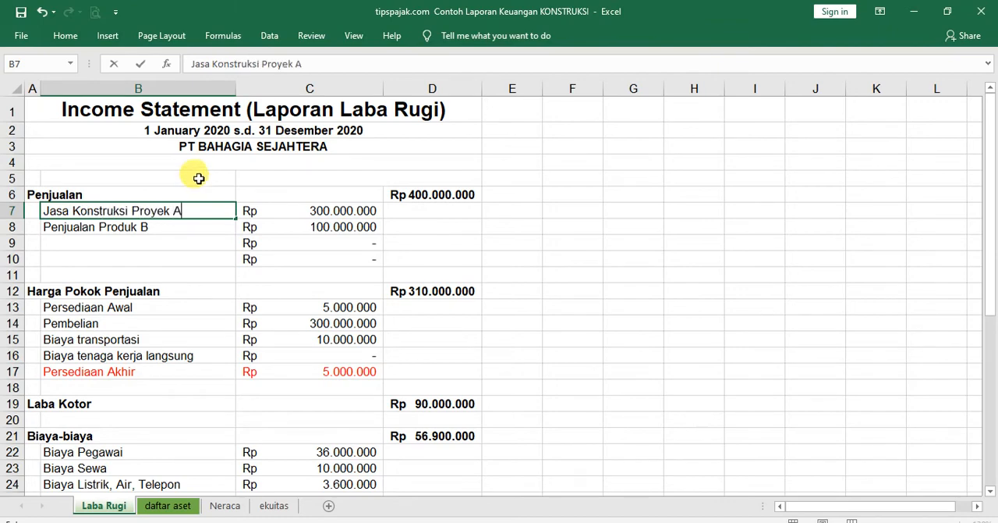
key(Return)
Relabel the second sales item in B8 as "Jasa Konstruksi Proyek B" and clear its amount in C8.
text(Jasa KO)
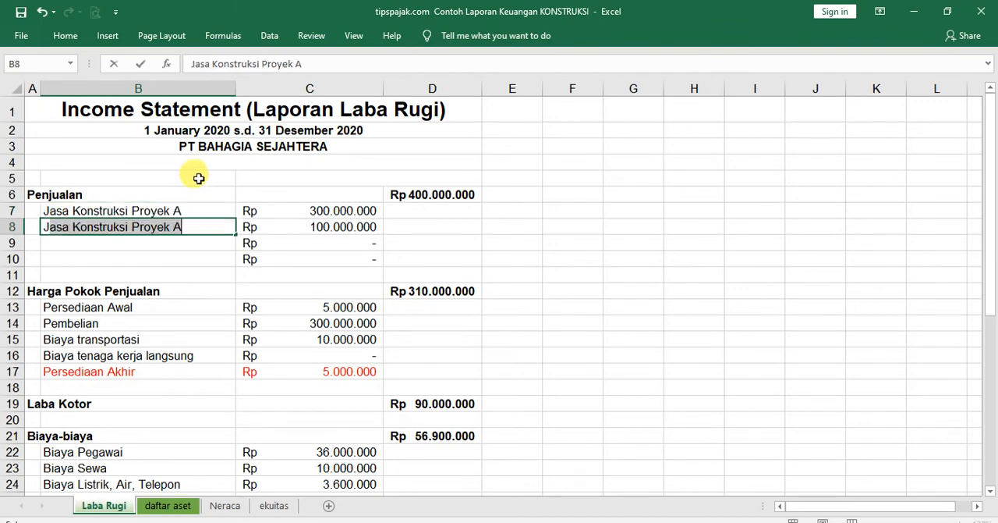
key(Tab)
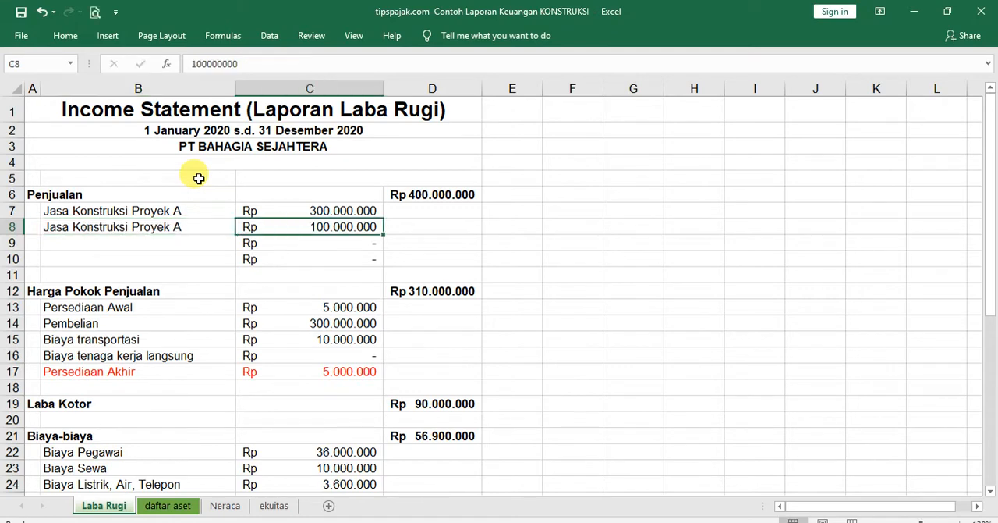
key(Delete)
click(192, 222)
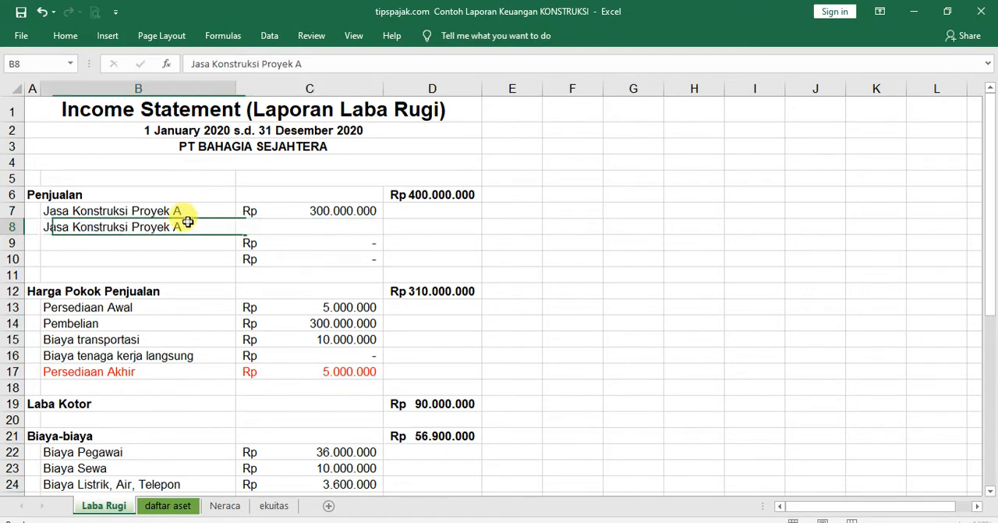
click(293, 65)
key(BackSpace)
text(B)
key(Tab)
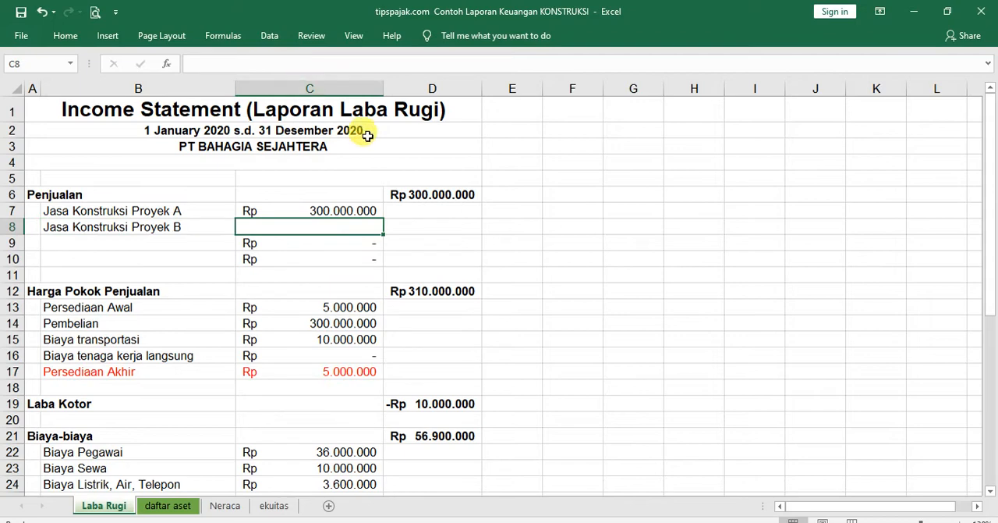
Set the sales amounts to 500.000.000 for Proyek A and 400.000.000 for Proyek B.
click(347, 211)
text(500)
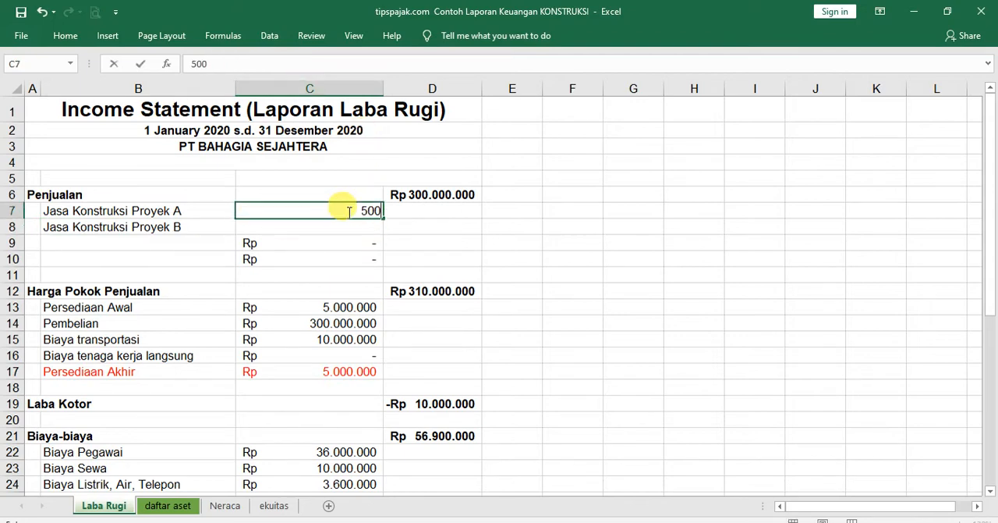
text(.000.00000)
key(Return)
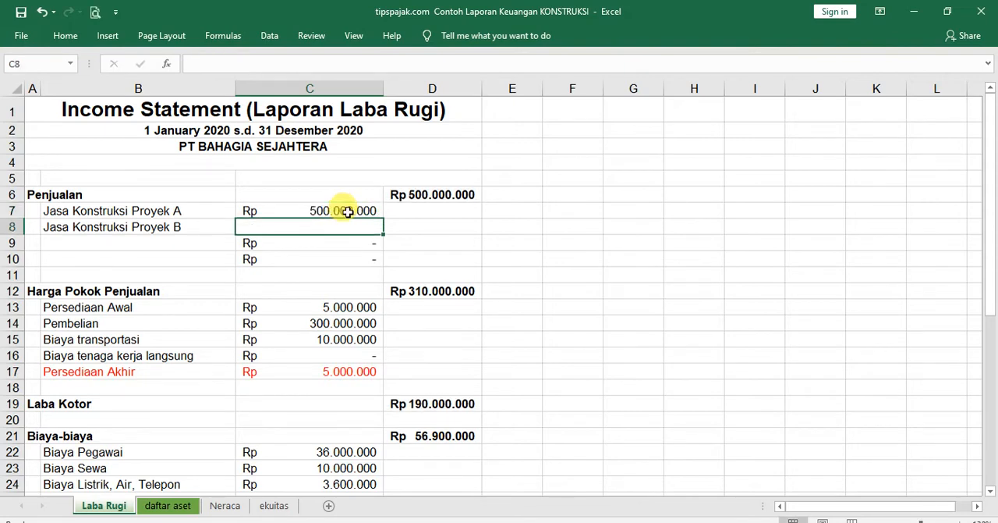
text(400)
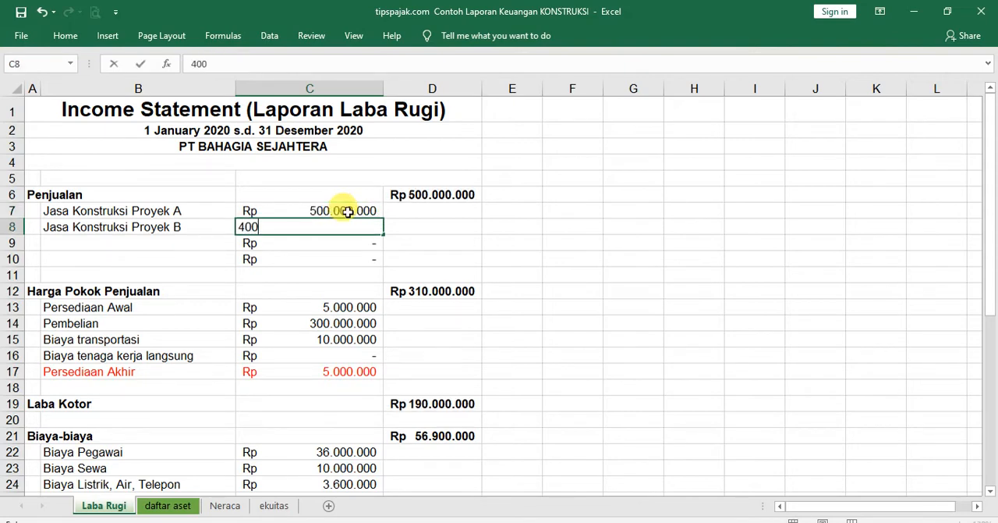
text(000000)
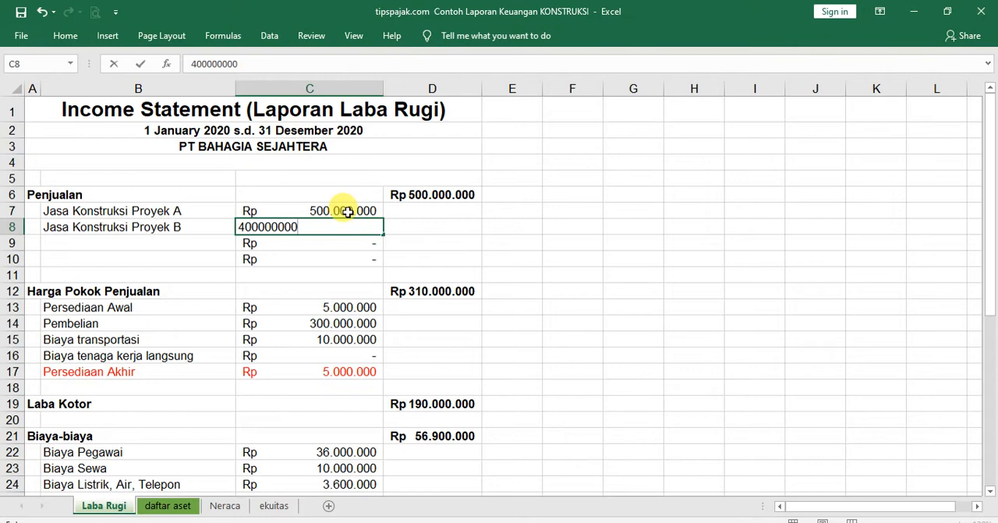
key(Return)
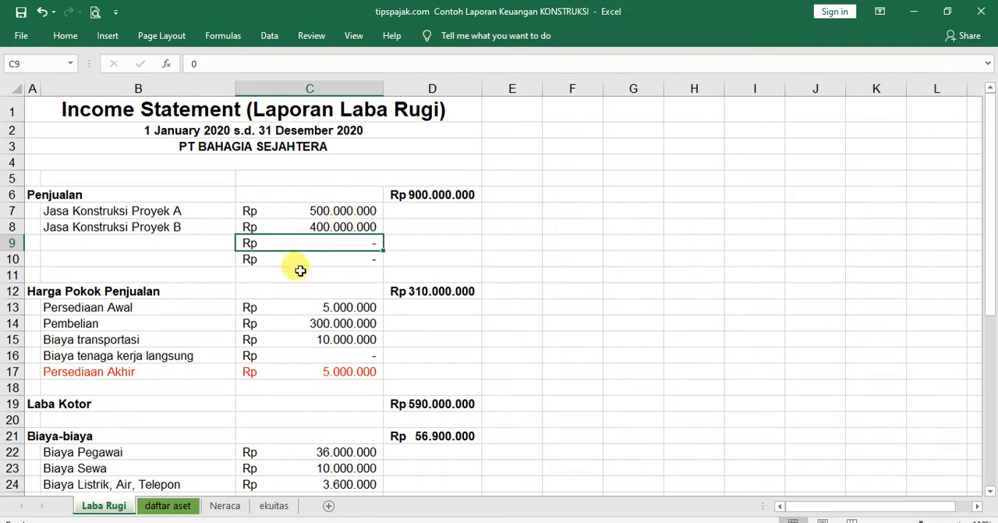
Examine the cost items under Harga Pokok Penjualan, their total formula in D12 and the gross profit formula in D19.
click(124, 308)
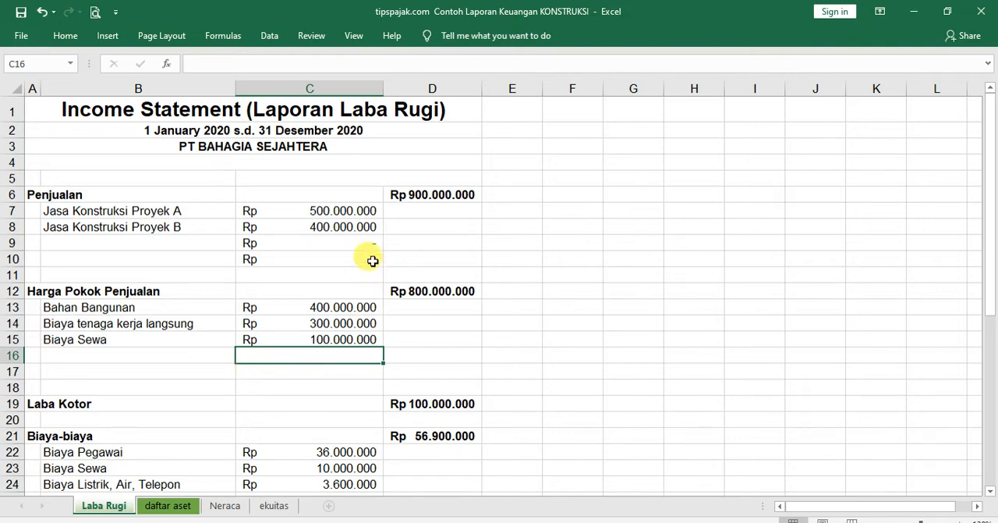
click(346, 305)
click(351, 322)
click(350, 338)
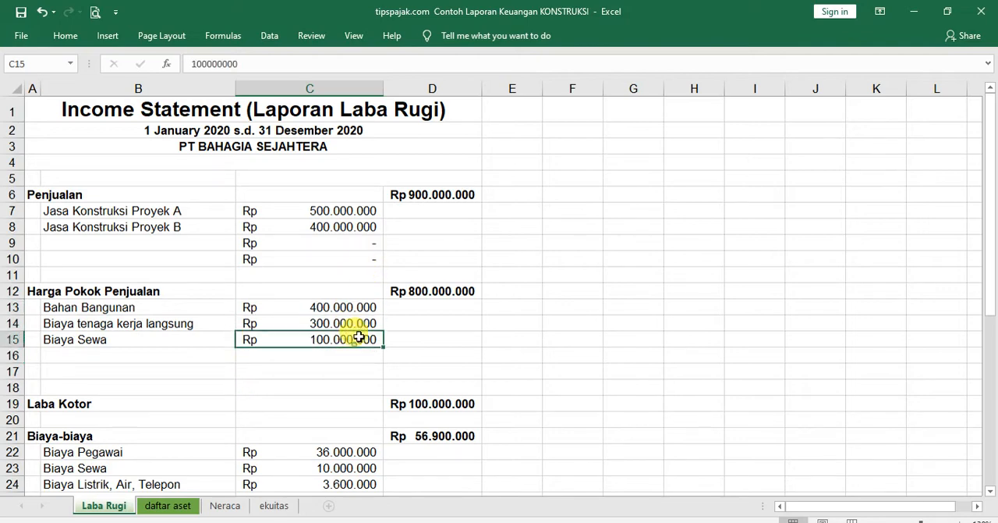
click(432, 291)
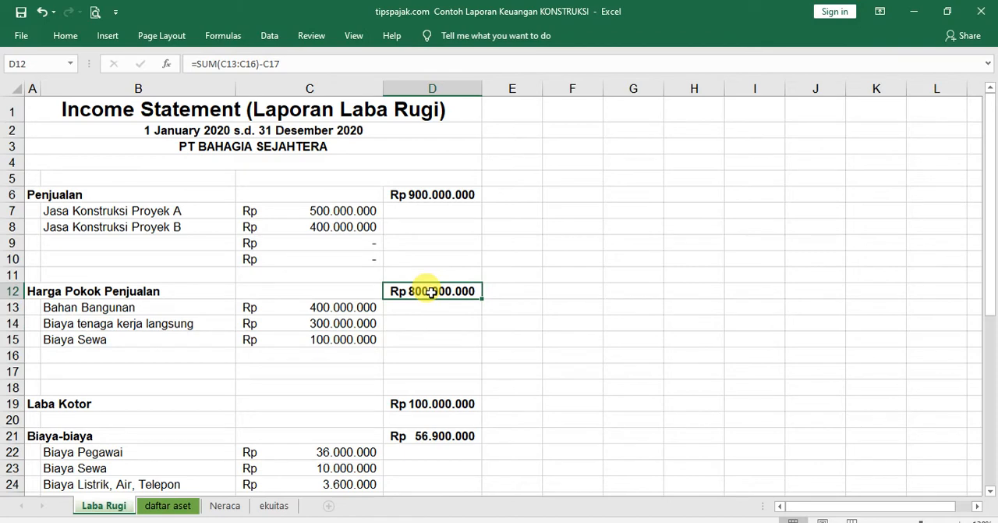
scroll(431, 291, down, 1)
click(417, 345)
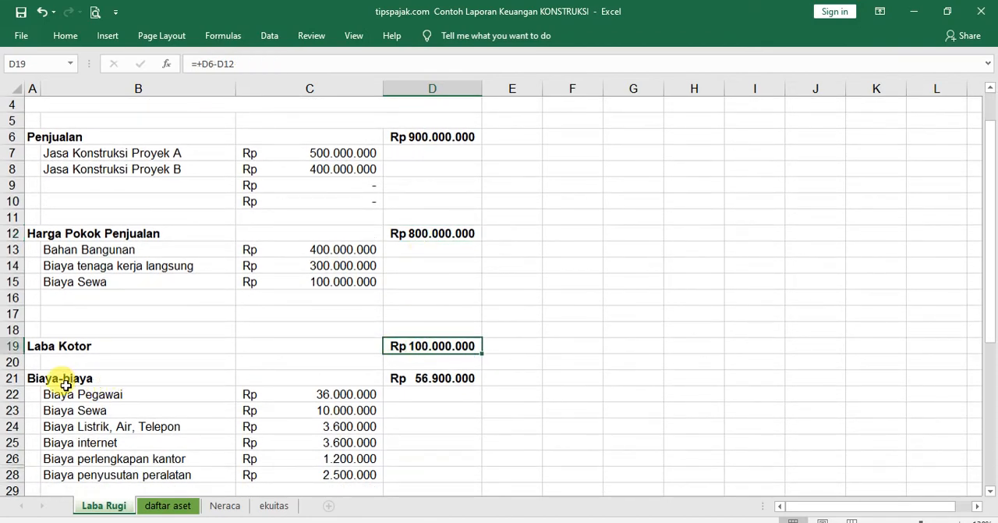
scroll(65, 384, down, 1)
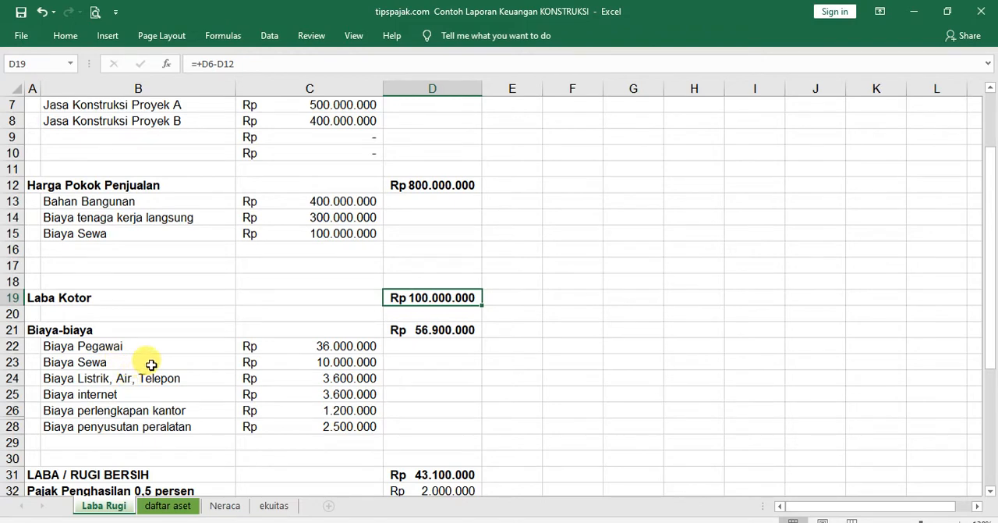
Compare the Biaya Sewa row under Harga Pokok Penjualan with the rent, utilities and internet rows under Biaya-biaya.
click(135, 233)
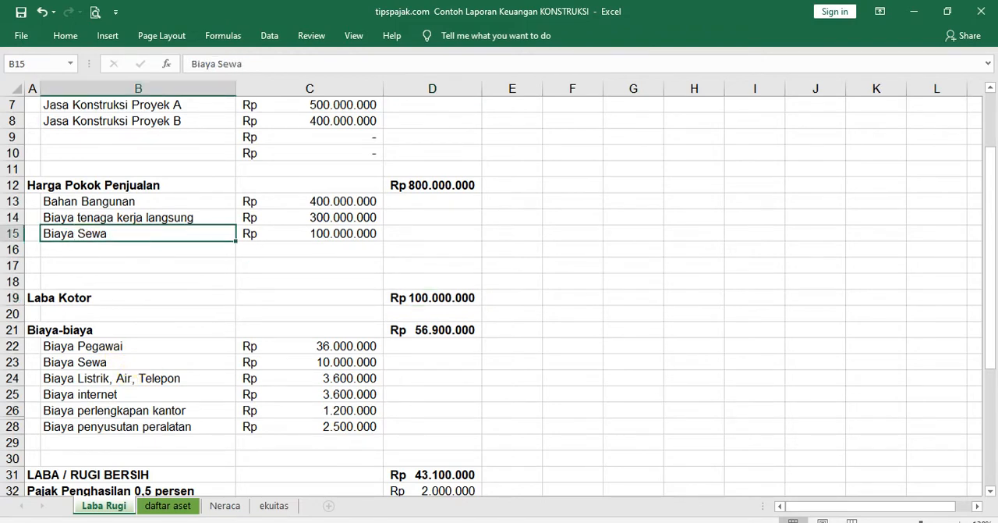
click(13, 234)
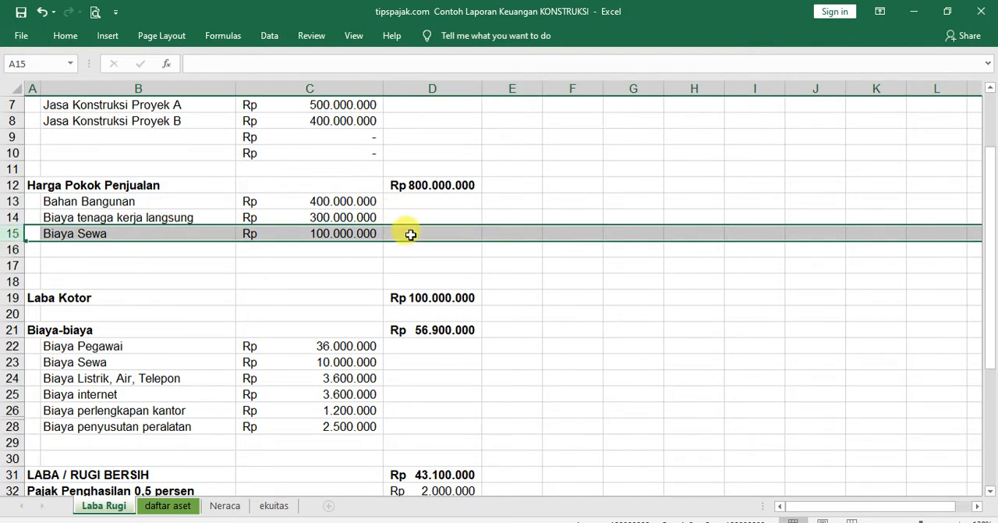
click(103, 390)
click(100, 361)
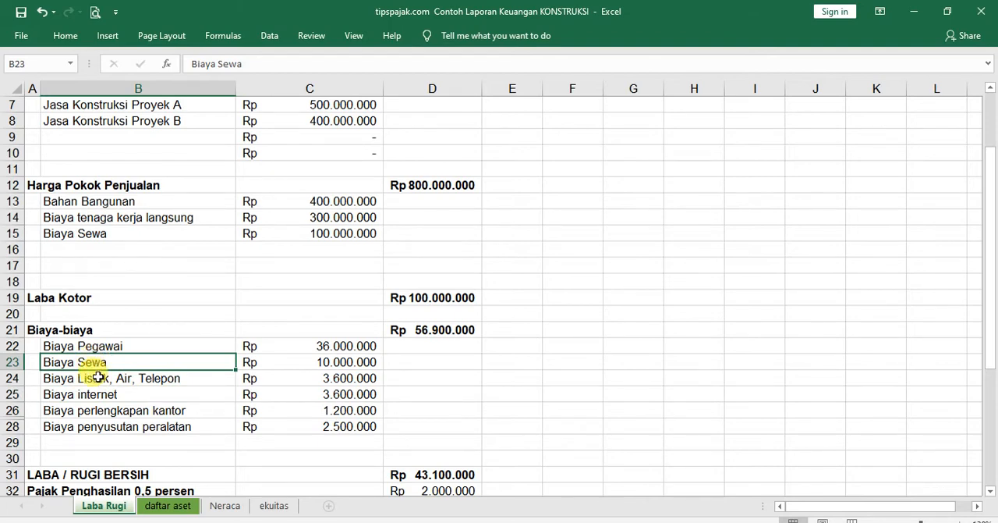
click(99, 377)
click(101, 394)
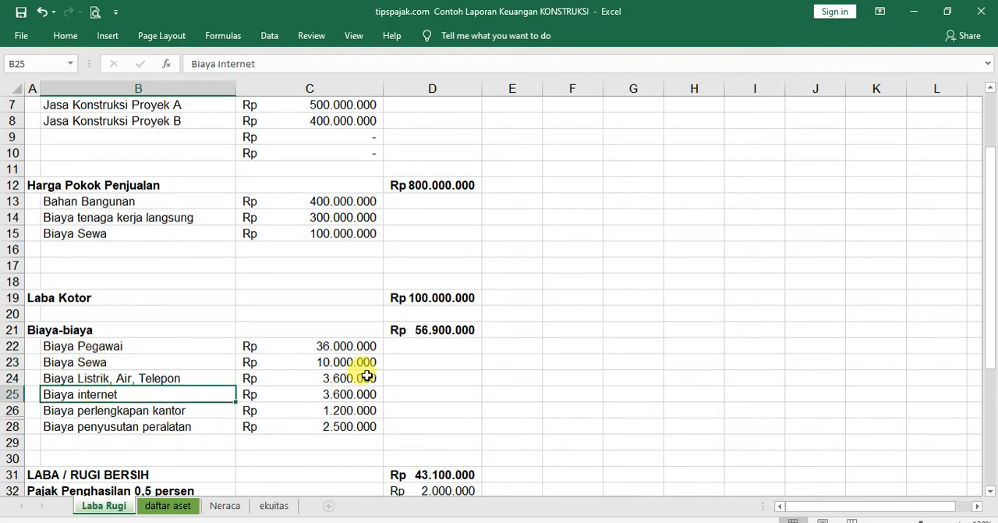
Check the net profit formula in the LABA / RUGI BERSIH row and the income tax row beneath it.
scroll(367, 372, down, 1)
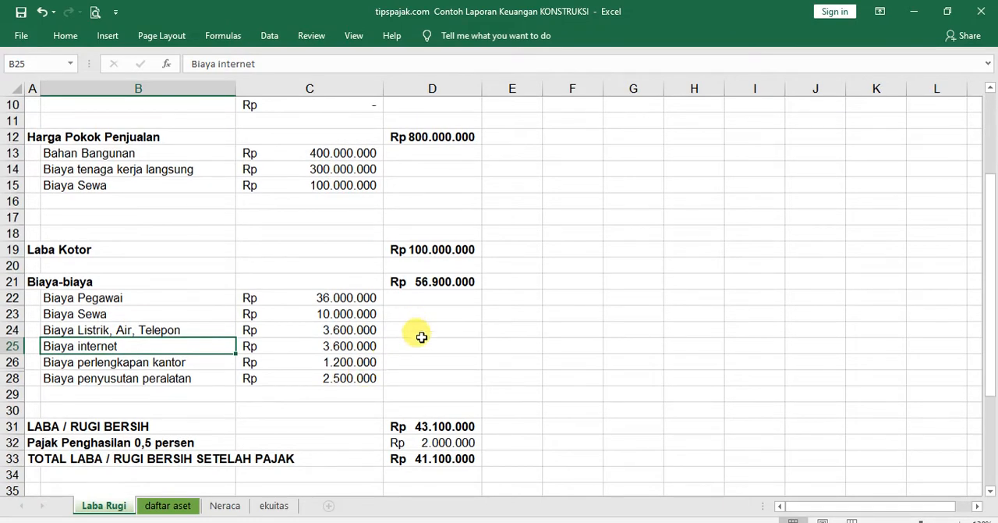
click(126, 423)
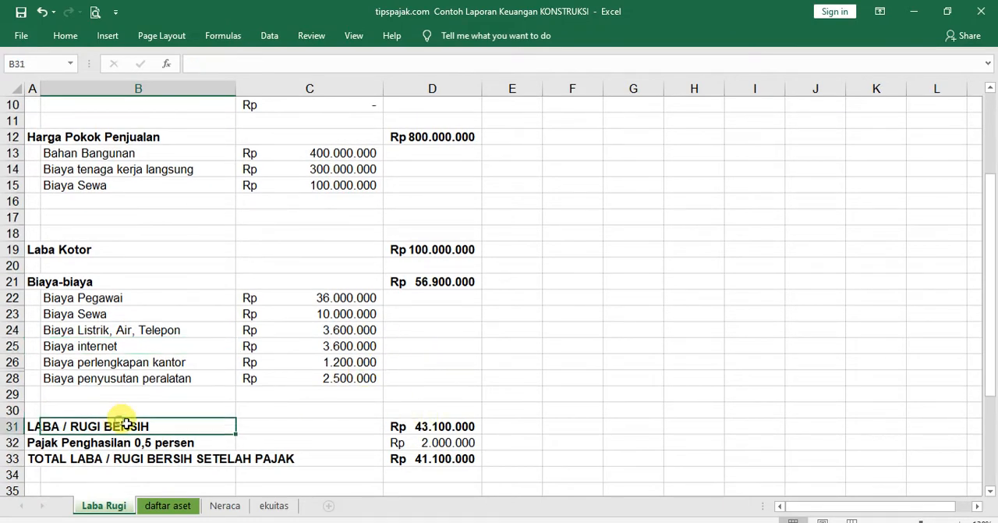
click(441, 425)
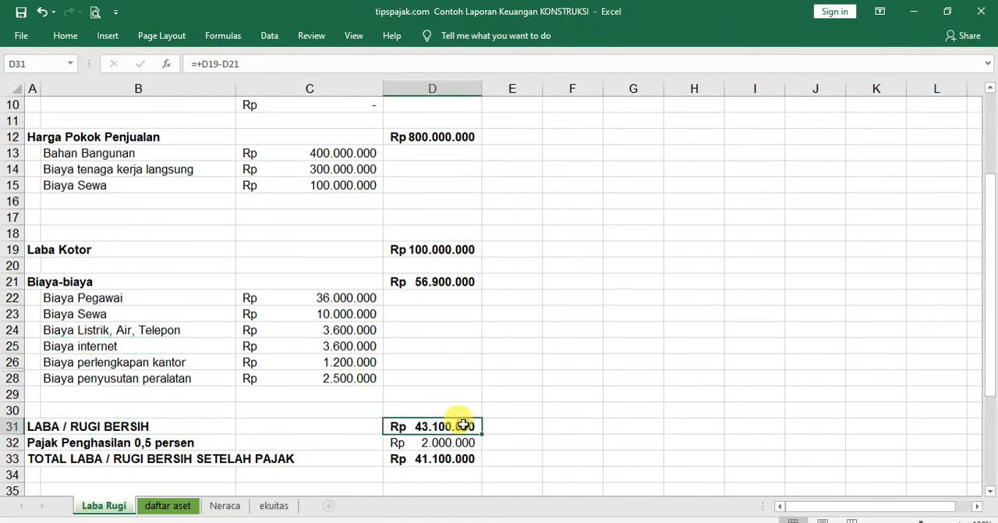
click(32, 443)
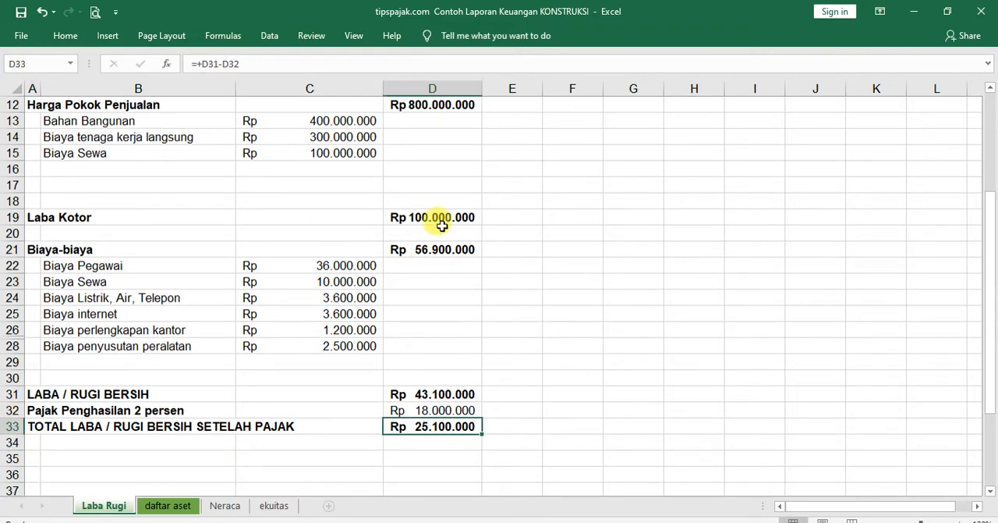
Trace the gross profit from the Penjualan and Harga Pokok Penjualan totals, and inspect the Biaya-biaya total's formula.
scroll(449, 219, up, 1)
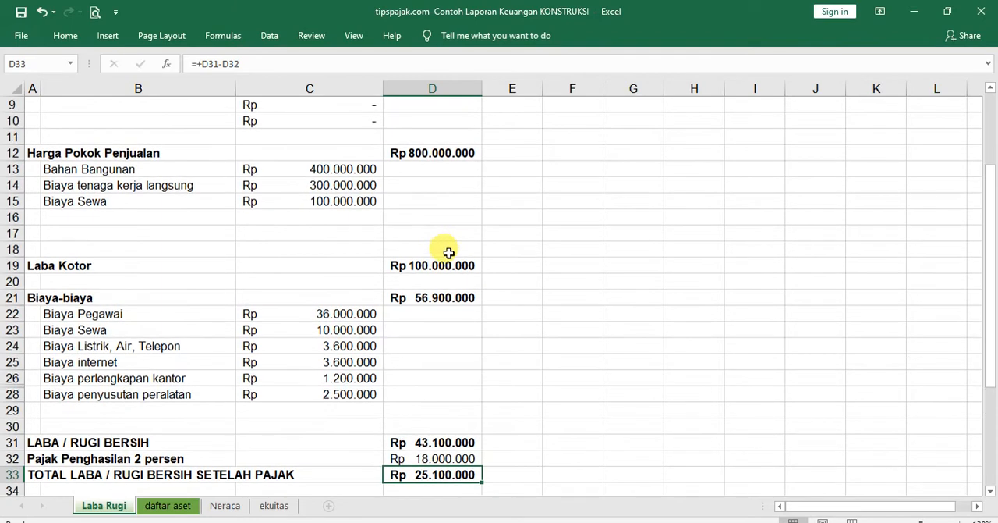
scroll(444, 312, up, 2)
click(446, 360)
click(440, 156)
click(437, 248)
click(442, 360)
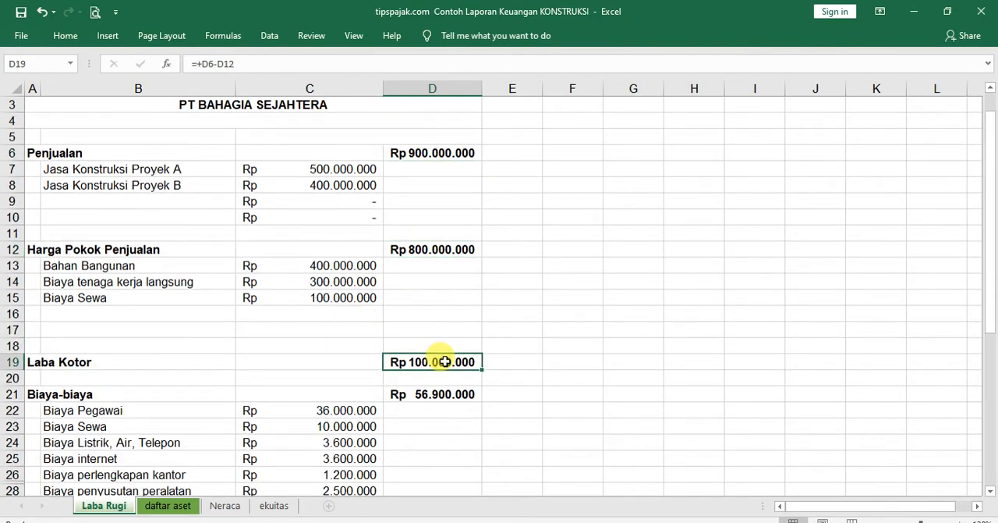
scroll(443, 360, down, 2)
scroll(443, 344, down, 1)
click(439, 297)
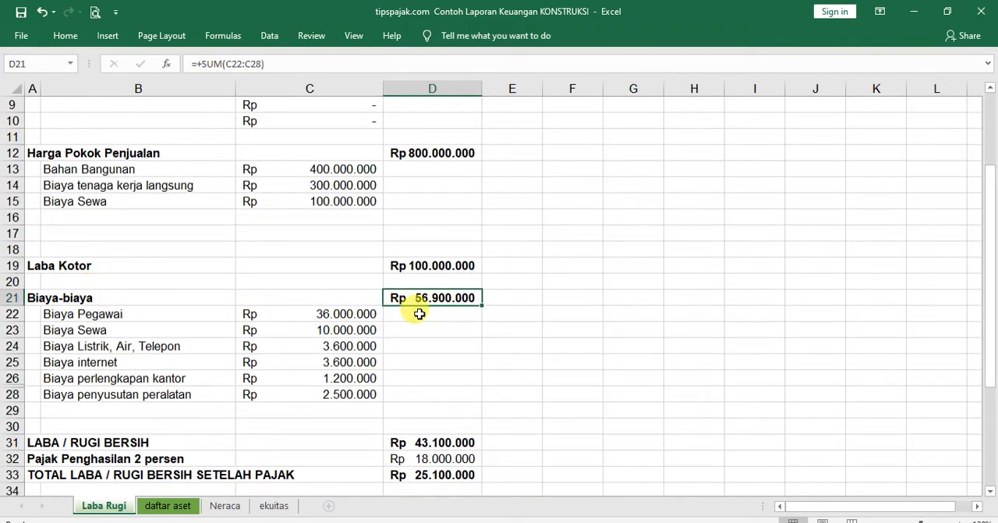
Inspect the net profit formula in D31 and trace the Pajak Penghasilan 2 persen formula in D32 back to the Penjualan total.
scroll(438, 335, down, 1)
scroll(439, 337, down, 1)
click(441, 394)
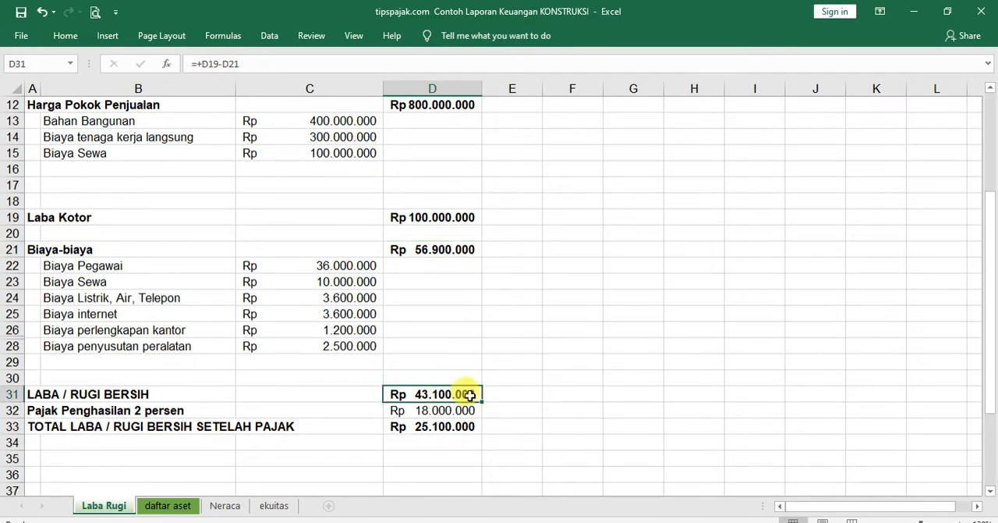
click(452, 408)
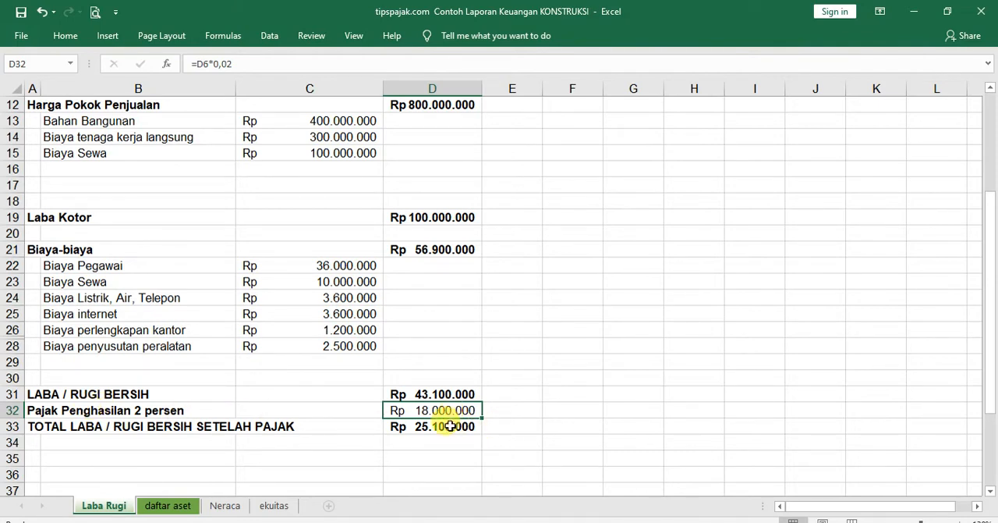
scroll(450, 426, up, 4)
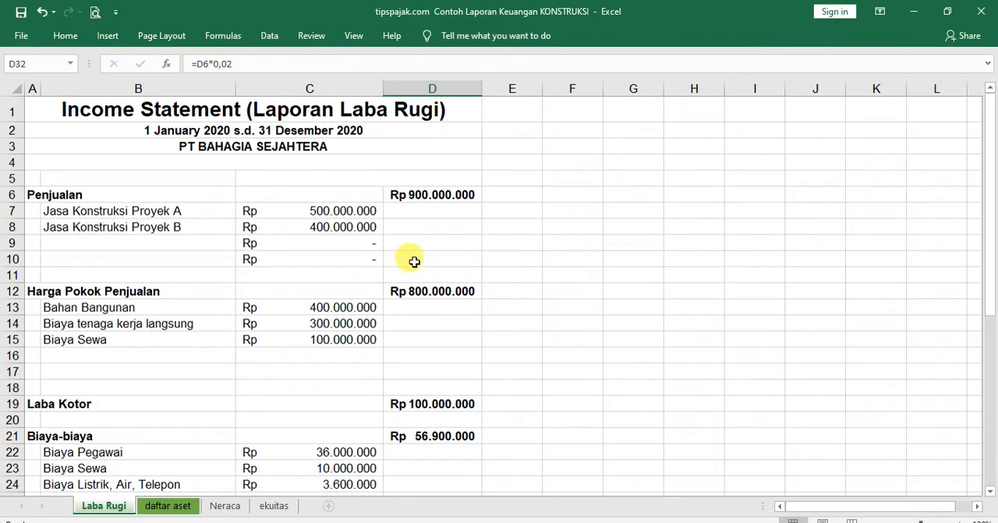
click(434, 195)
scroll(437, 268, down, 5)
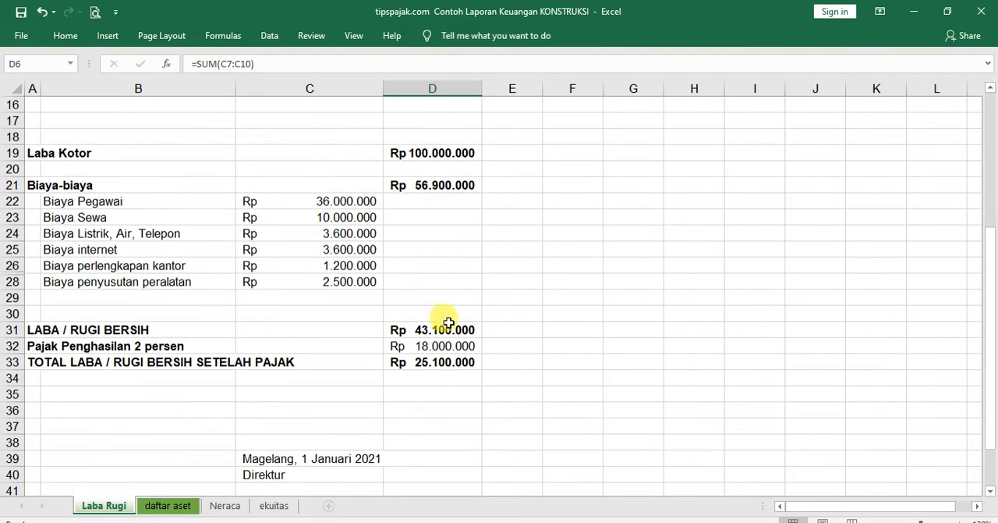
Check the after-tax profit formula in D33 on the TOTAL LABA / RUGI BERSIH SETELAH PAJAK row.
click(446, 362)
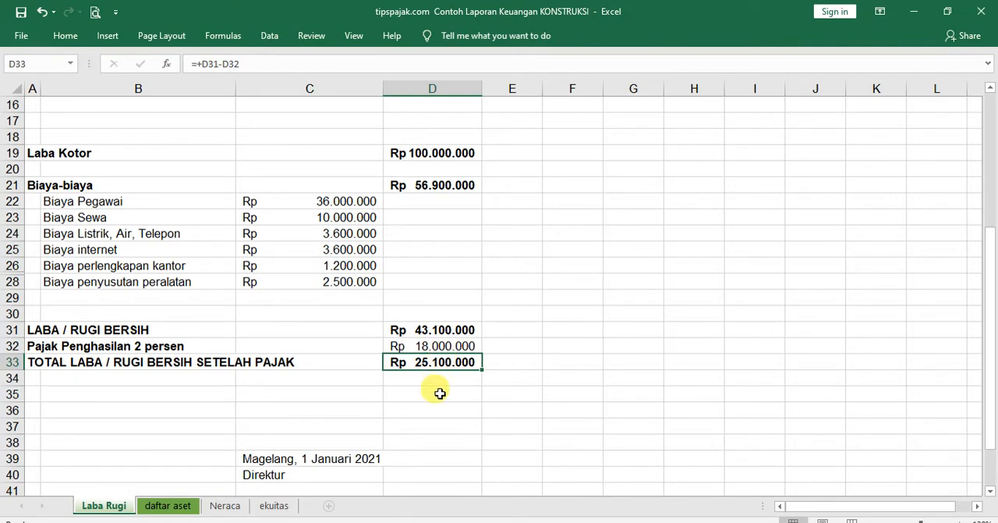
click(439, 394)
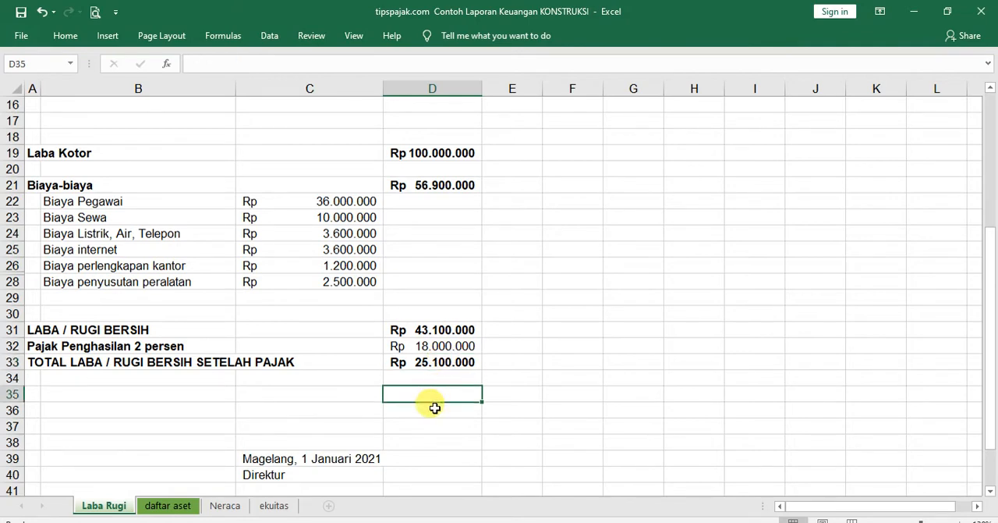
scroll(435, 407, up, 4)
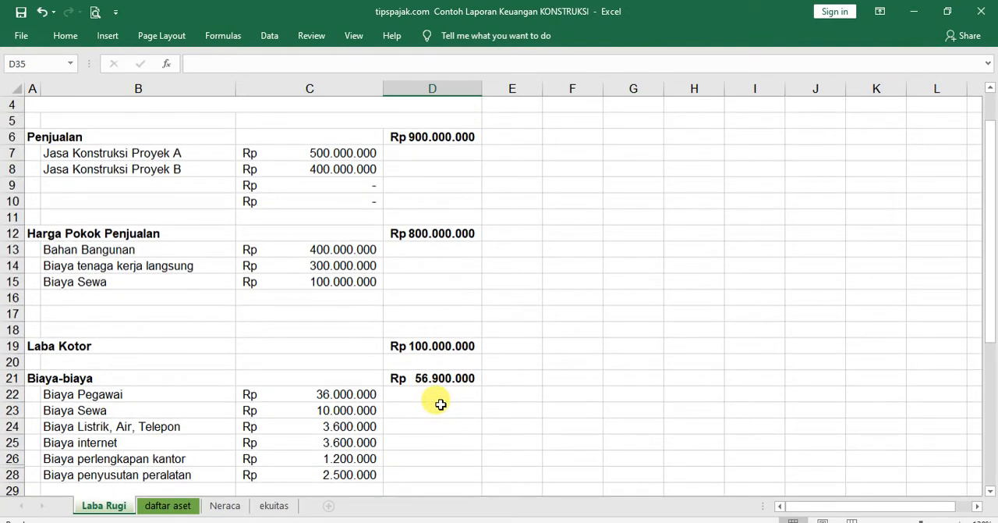
Open the Neraca sheet and look over its AKTIVA and HUTANG DAN MODAL sections.
click(222, 504)
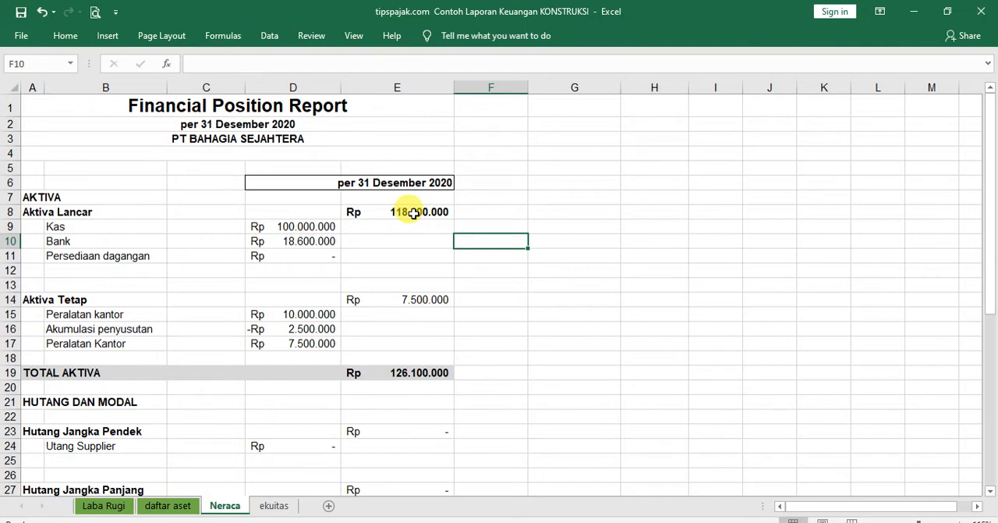
click(27, 196)
scroll(64, 314, down, 1)
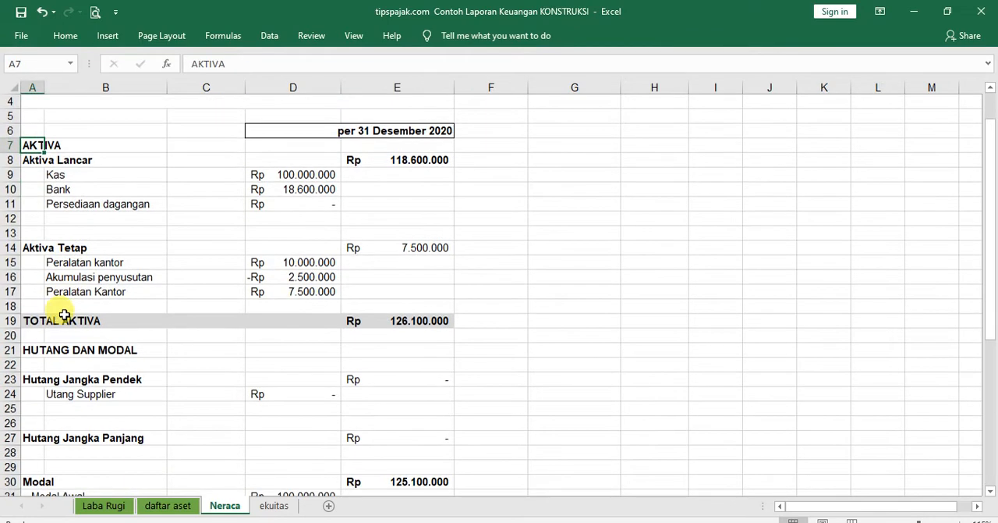
scroll(35, 316, down, 1)
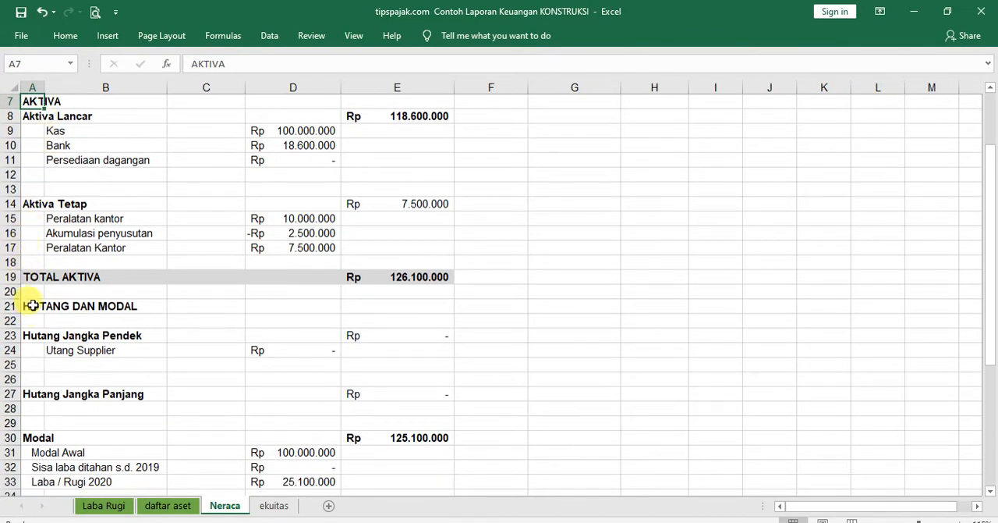
scroll(356, 314, up, 2)
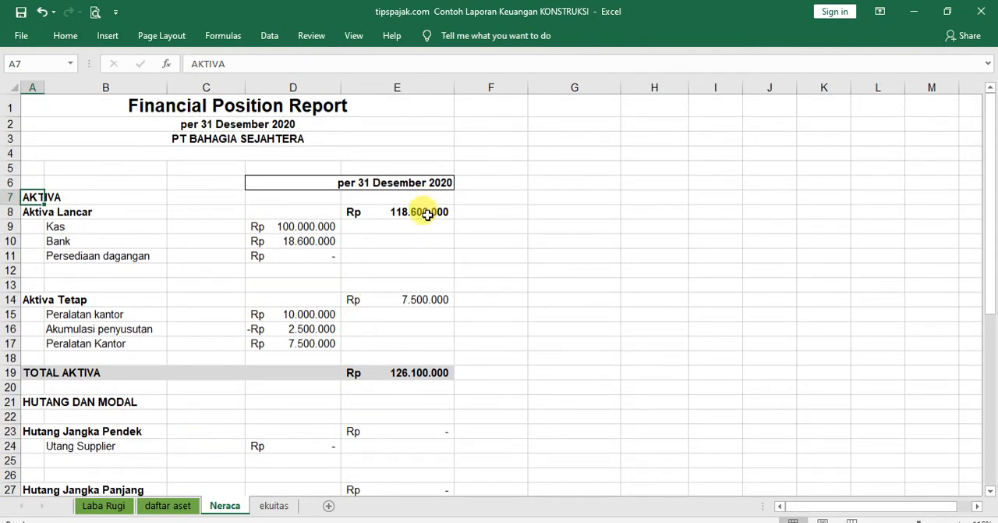
Replace the Persediaan dagangan label in B11 under Aktiva Lancar with Work In Process.
click(427, 213)
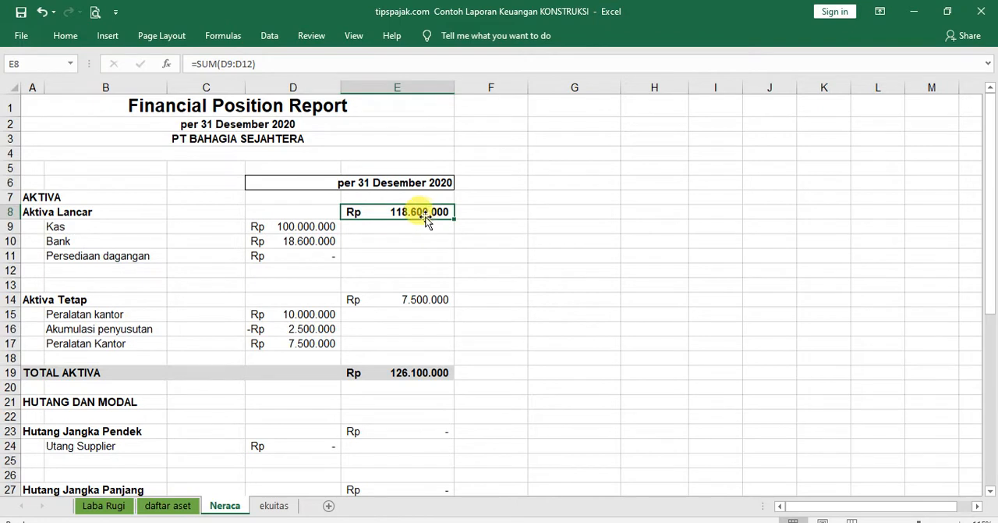
key(ctrl+z)
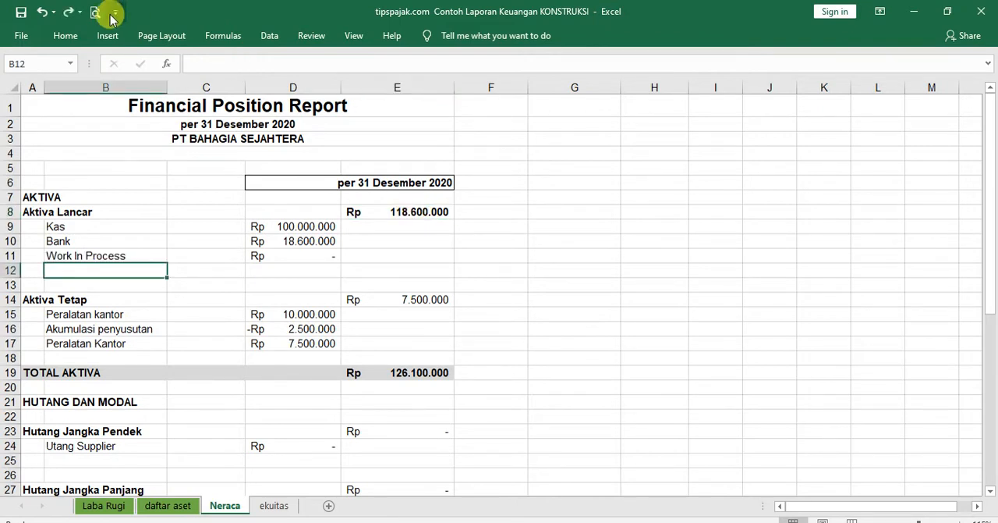
click(104, 254)
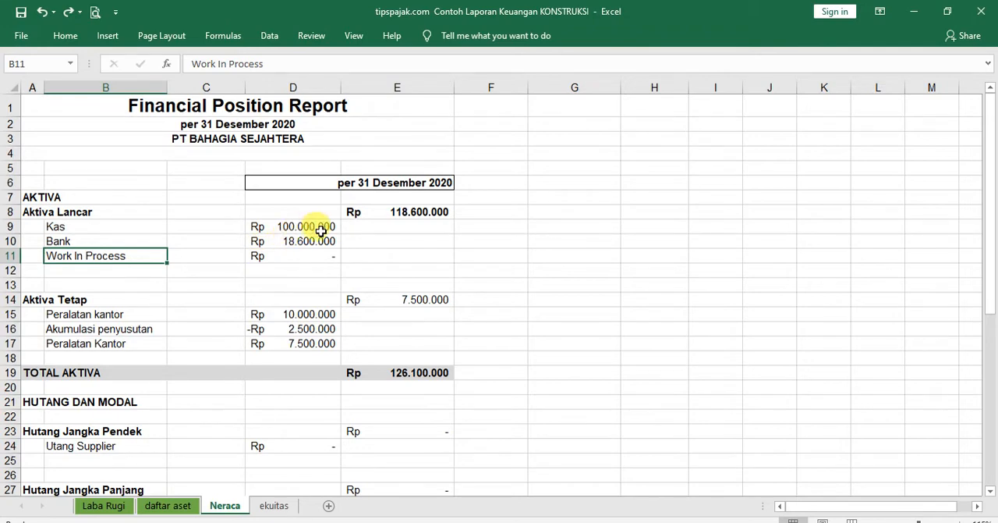
Inspect the formulas of the Aktiva Lancar, Aktiva Tetap and TOTAL AKTIVA amounts in column E.
click(389, 216)
click(397, 304)
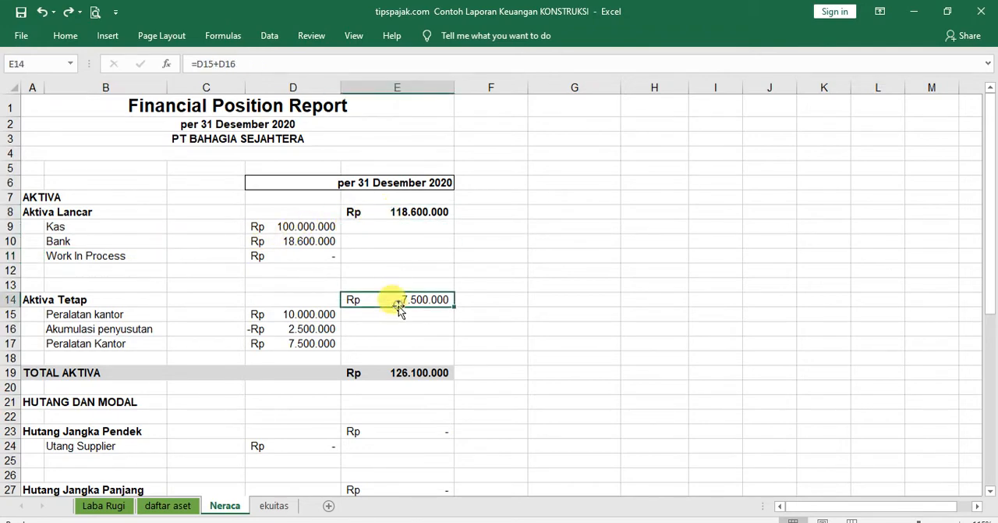
scroll(452, 312, down, 1)
click(451, 313)
scroll(452, 316, down, 2)
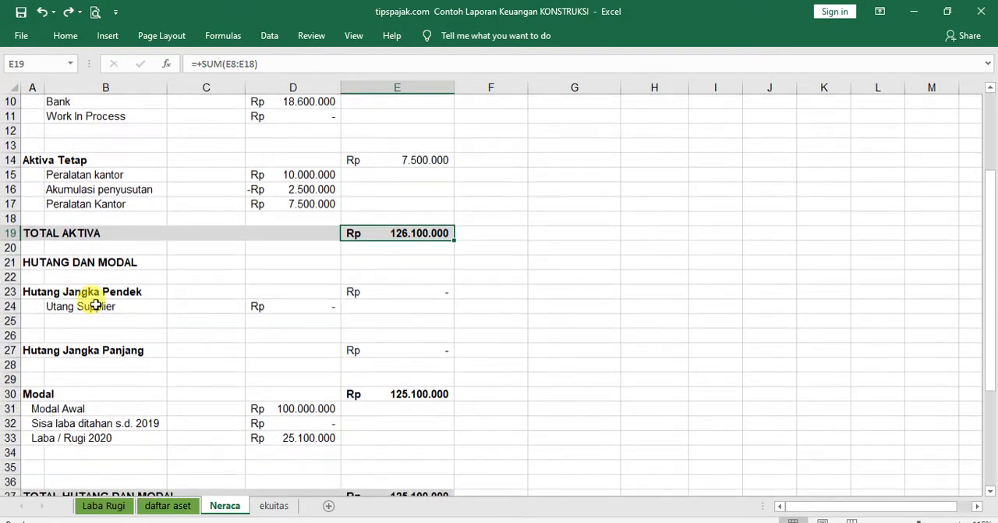
Examine the Modal section and trace its Laba / Rugi 2020 amount to the after-tax profit in D33 of the Laba Rugi sheet.
click(369, 395)
click(305, 425)
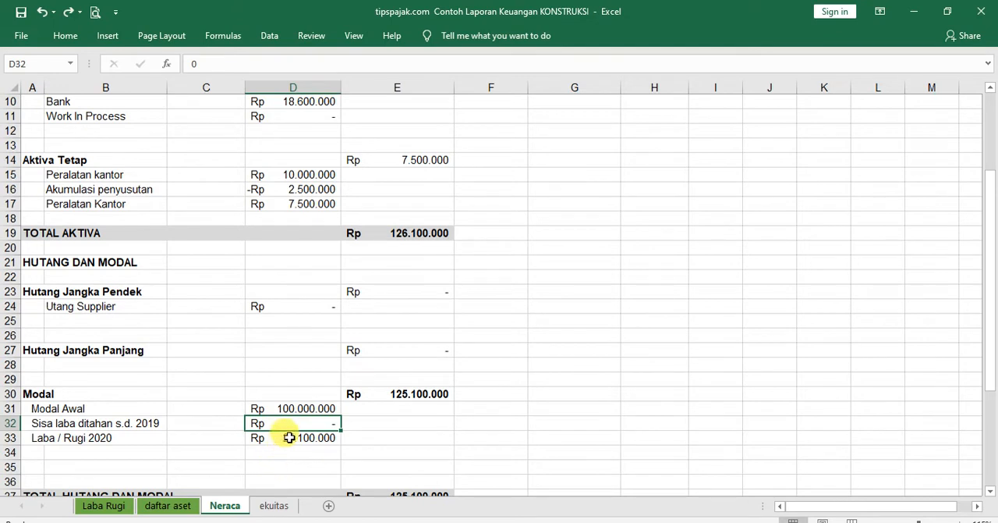
click(295, 435)
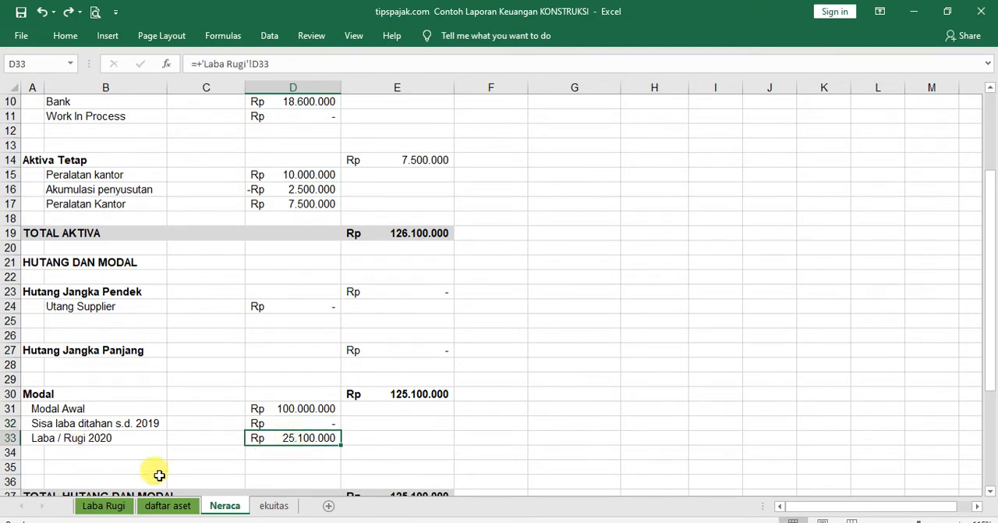
click(104, 505)
scroll(204, 411, down, 5)
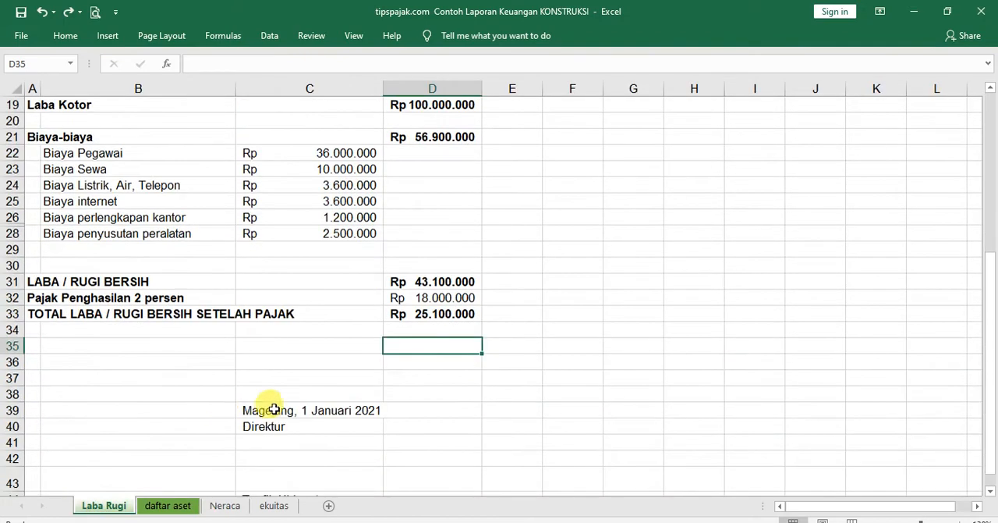
click(441, 315)
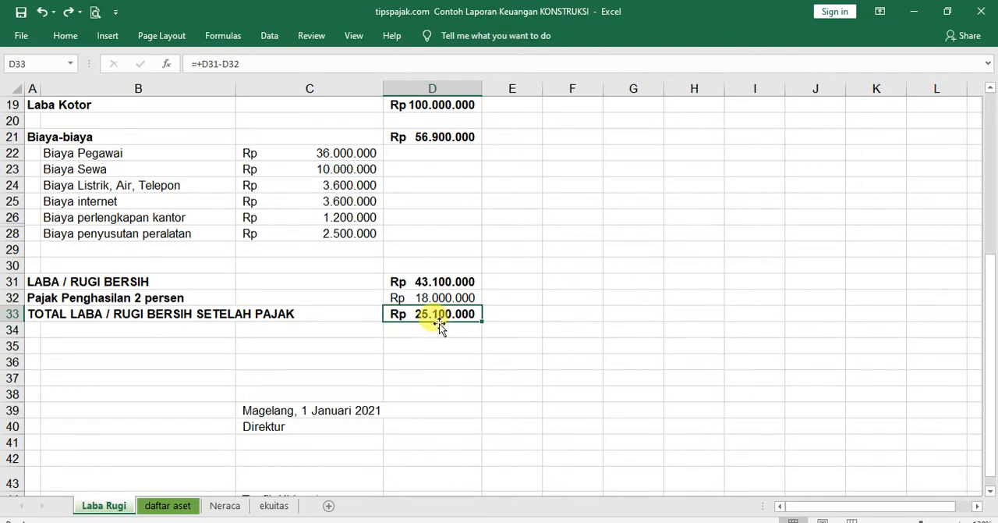
click(225, 504)
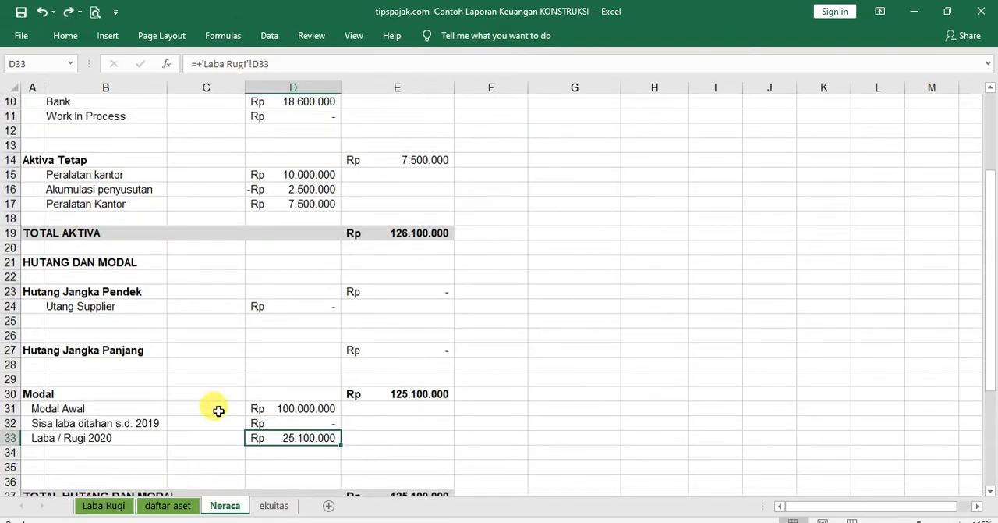
Check the TOTAL HUTANG DAN MODAL formula in E37 and set the Bank balance under Aktiva Lancar to 17.600.000.
click(403, 450)
scroll(403, 447, down, 2)
scroll(403, 447, up, 2)
scroll(401, 443, down, 1)
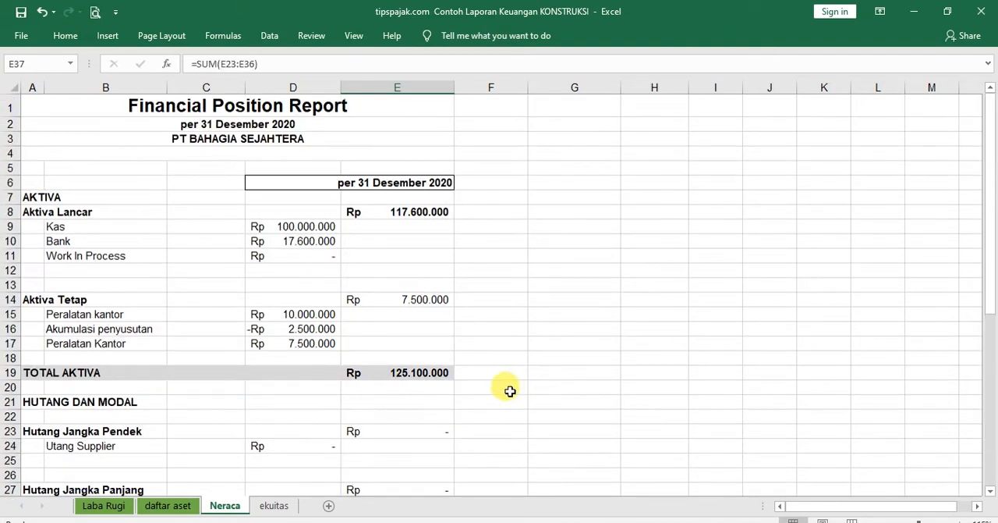
Compare the TOTAL AKTIVA amount and its formula in E19 with the TOTAL HUTANG DAN MODAL amount in E37.
scroll(510, 390, down, 1)
scroll(488, 381, down, 3)
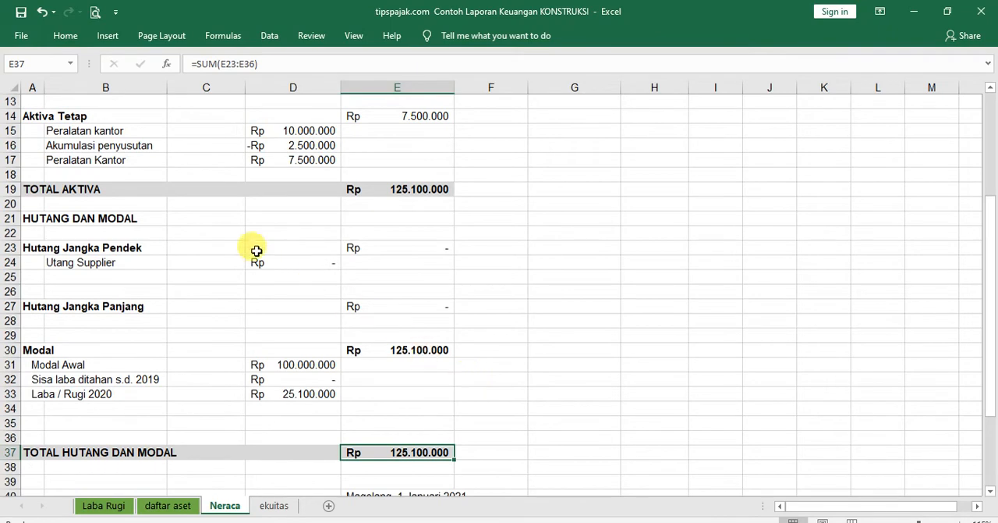
click(370, 191)
scroll(407, 376, up, 4)
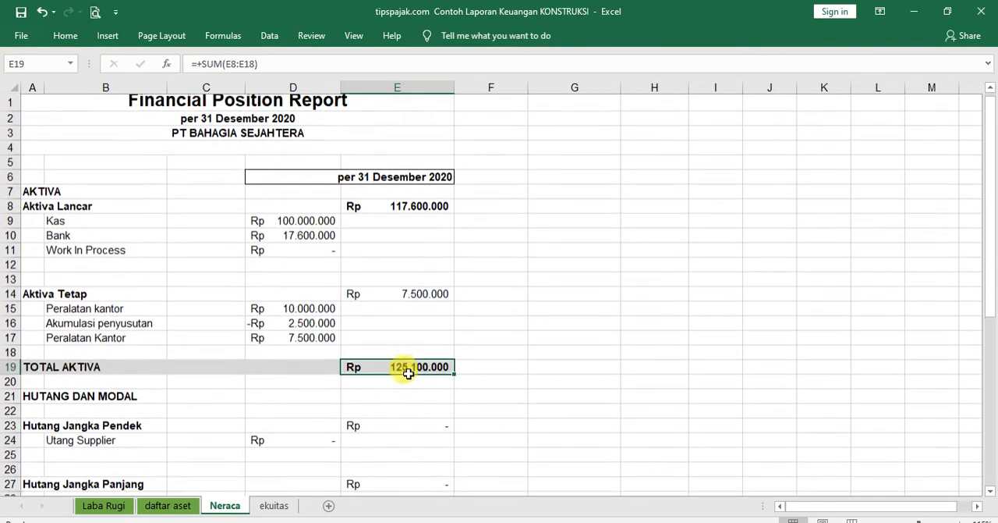
scroll(408, 382, down, 1)
scroll(410, 387, down, 2)
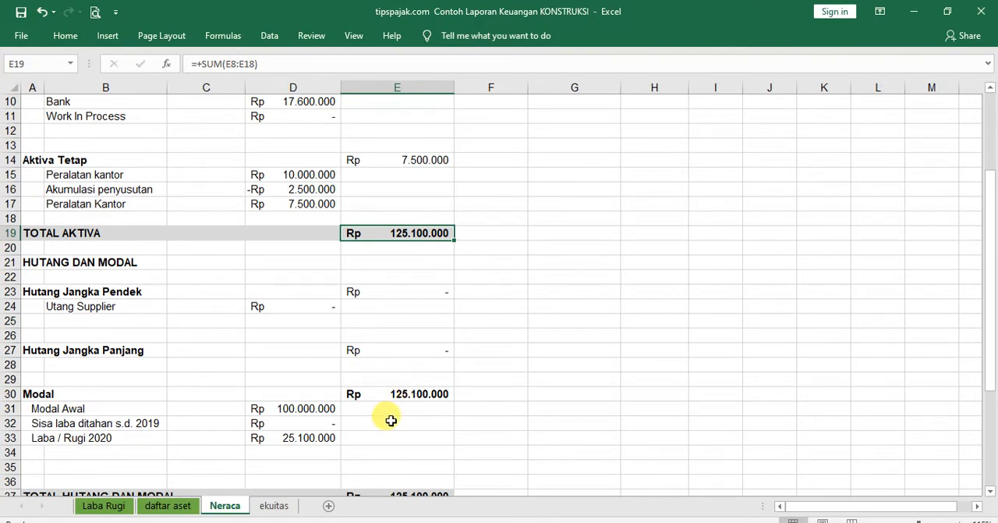
scroll(414, 409, down, 1)
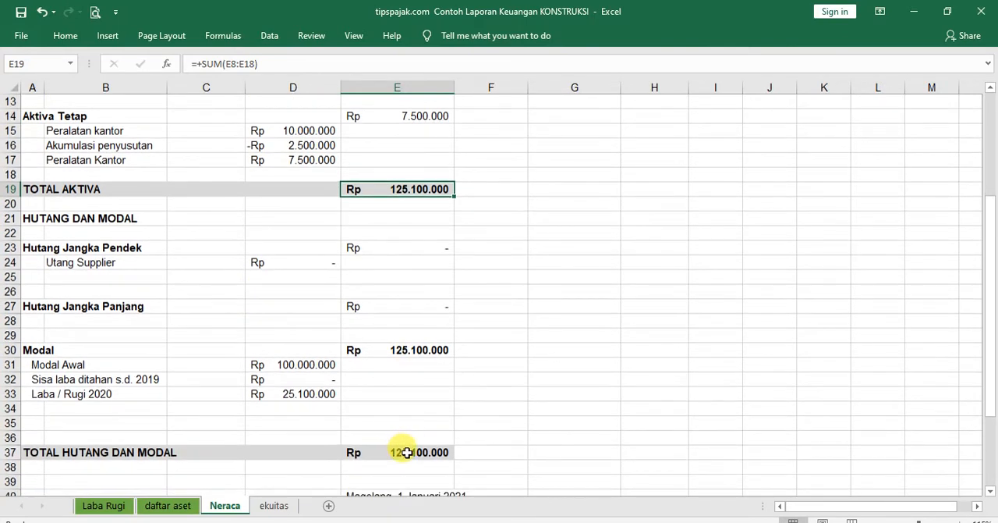
Review the date and Direktur signature lines beneath the balance sheet, along with the Modal and asset rows above them.
scroll(406, 453, down, 1)
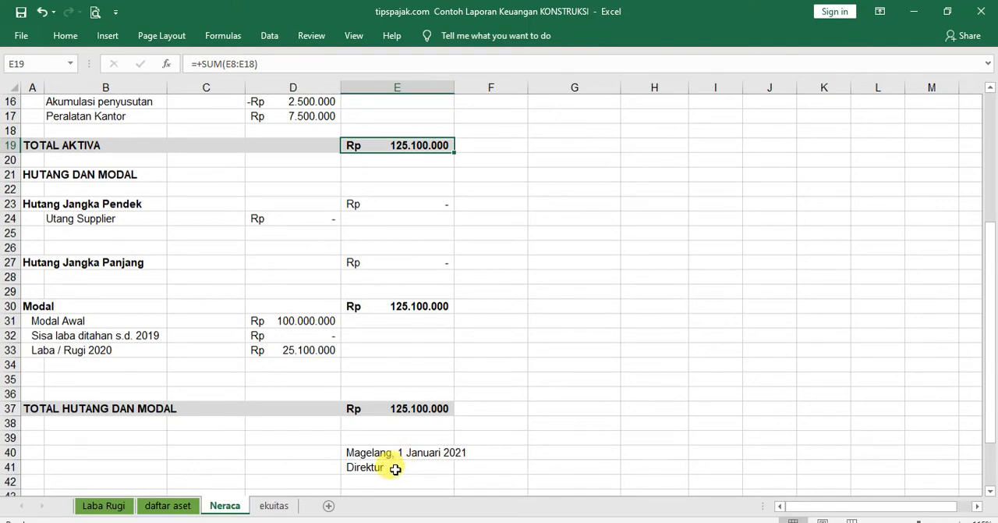
scroll(394, 467, up, 3)
scroll(383, 419, down, 2)
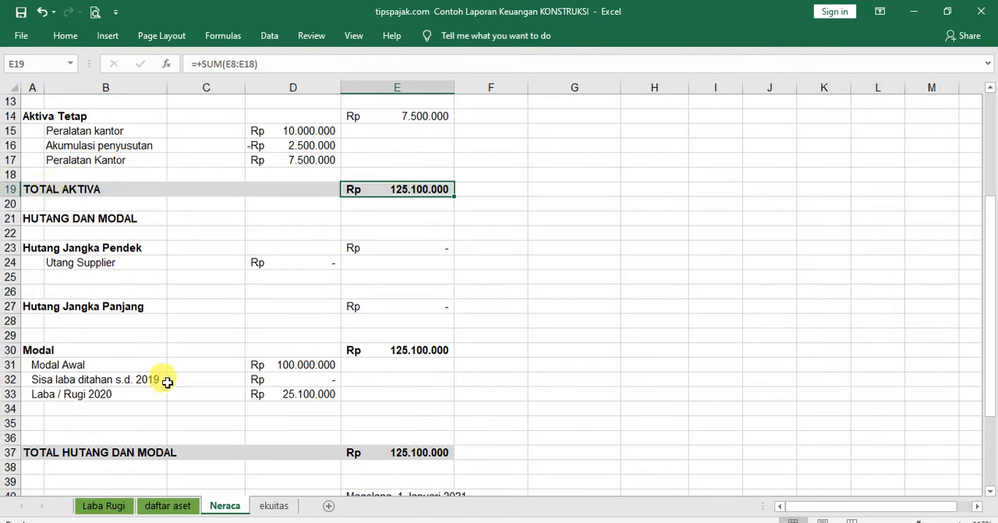
scroll(205, 425, down, 2)
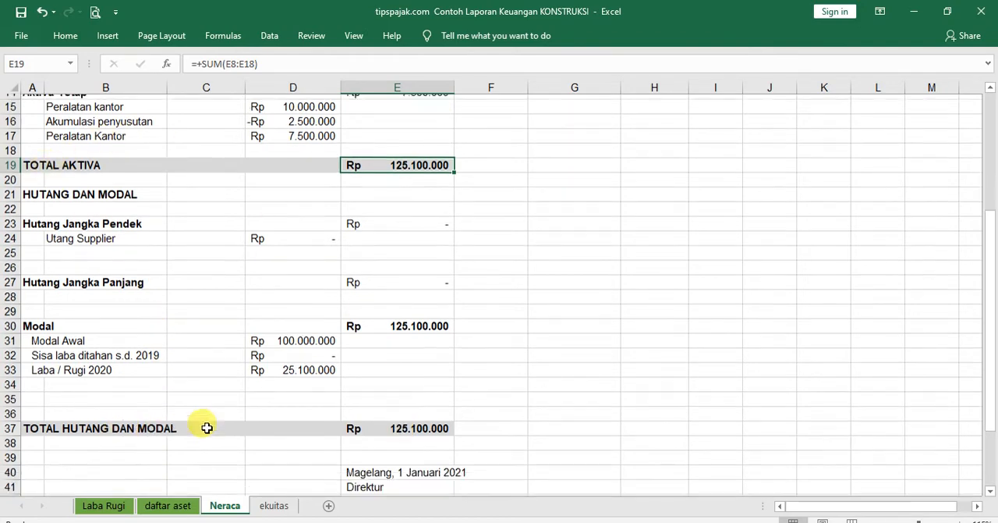
scroll(205, 424, up, 5)
scroll(468, 377, up, 1)
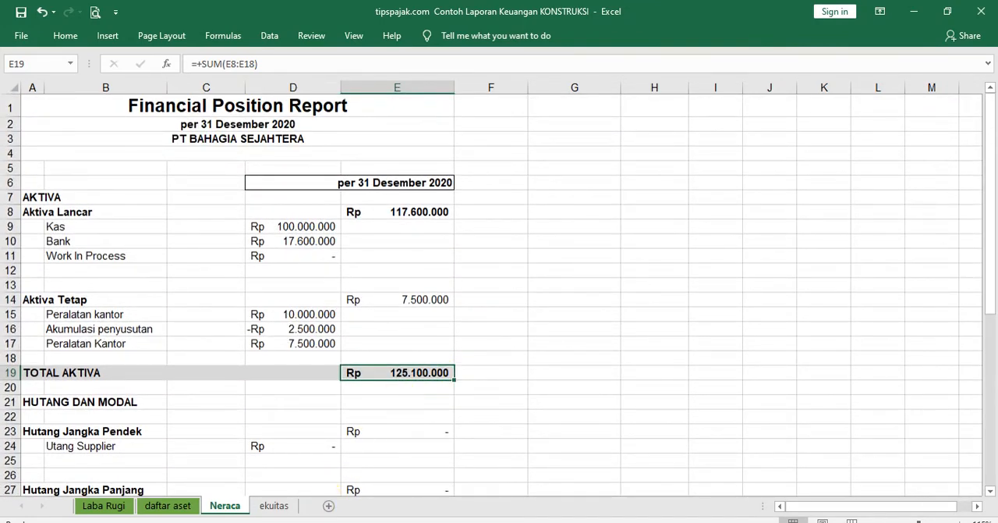
Switch to the presentation PDF in Adobe Acrobat Reader and go to section 2 on turning the financial report into a PDF.
mouse_move(305, 521)
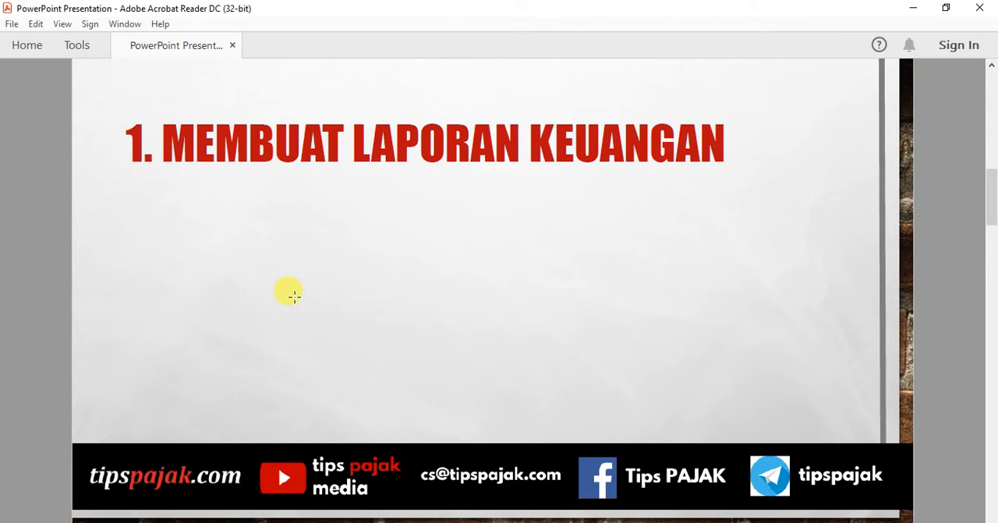
scroll(293, 295, down, 2)
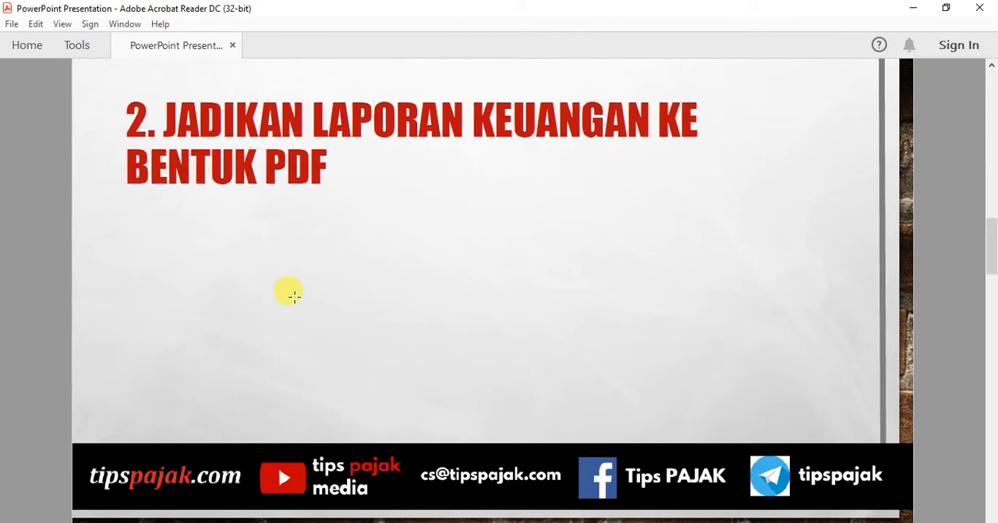
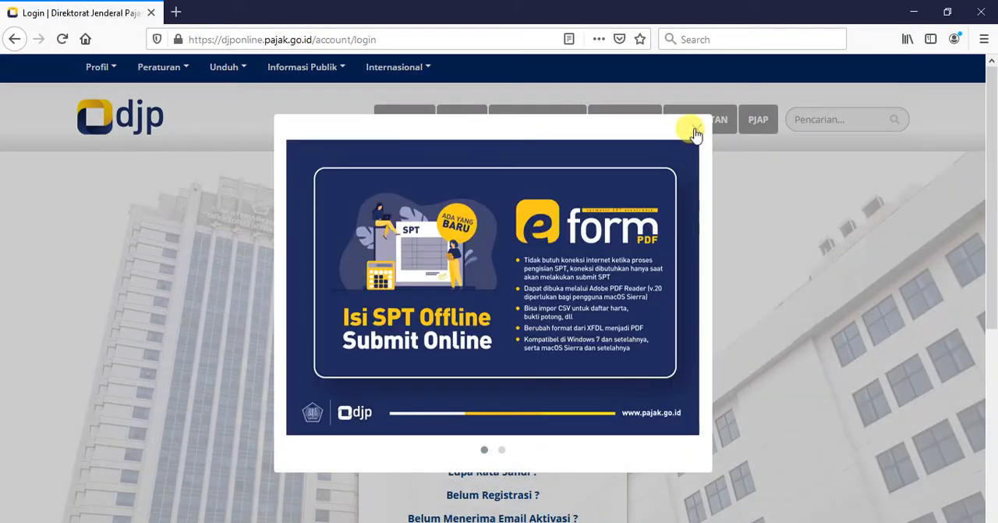
Dismiss the announcement on the DJP Online login page and log in with the NPWP, account password and security code.
click(697, 130)
click(484, 264)
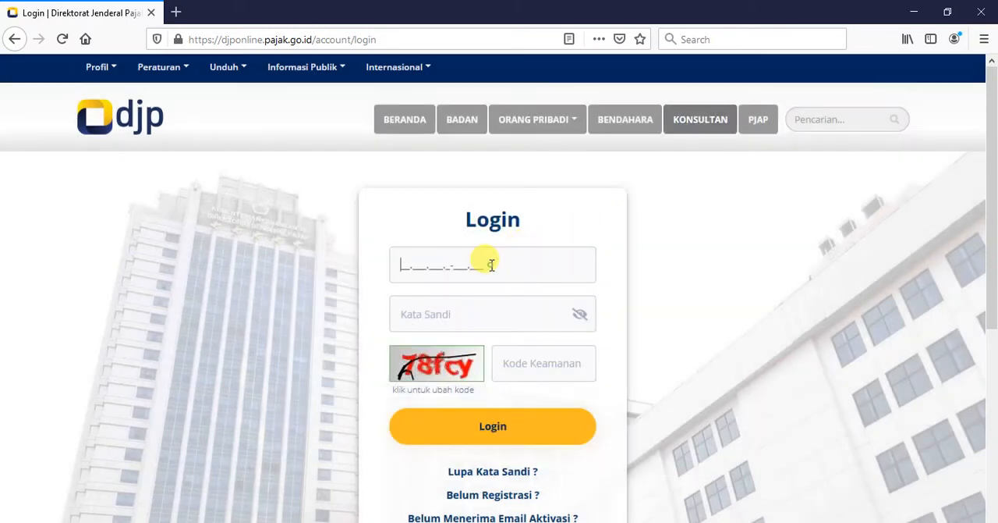
click(473, 305)
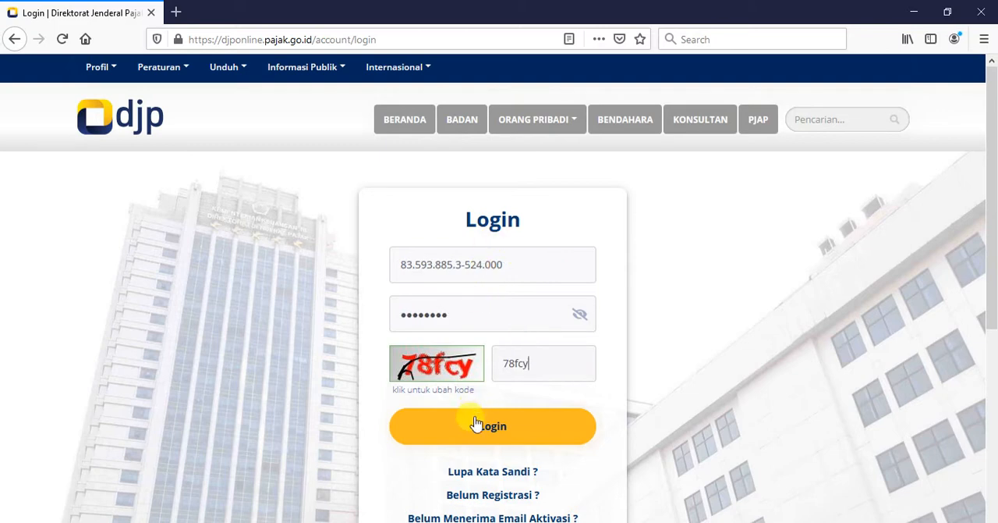
click(477, 426)
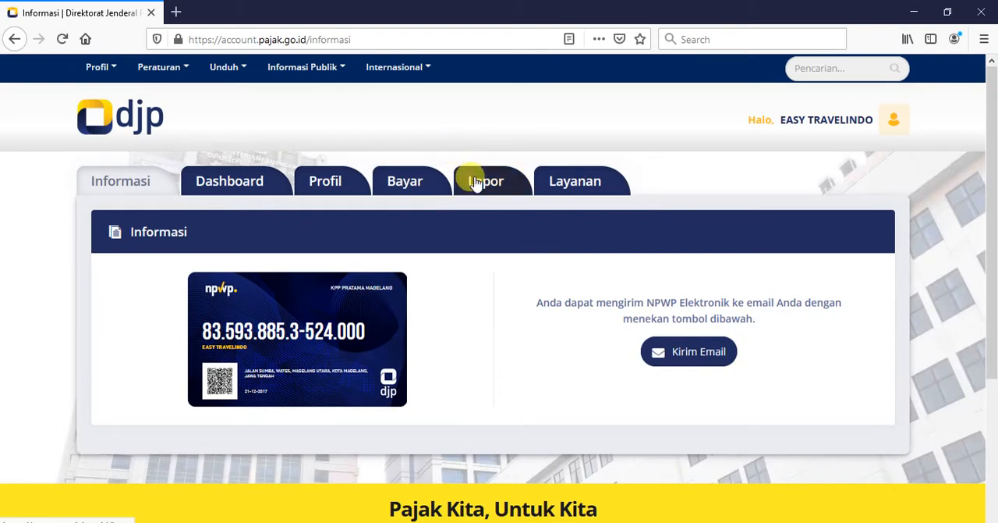
Go to the e-Form PDF service under Lapor and open its Adobe PDF Reader download page.
click(475, 182)
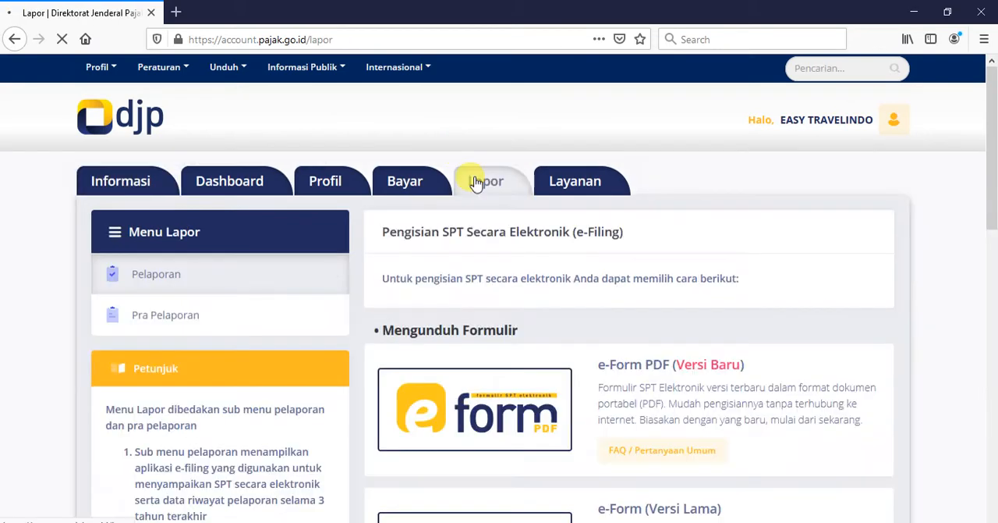
scroll(519, 265, down, 1)
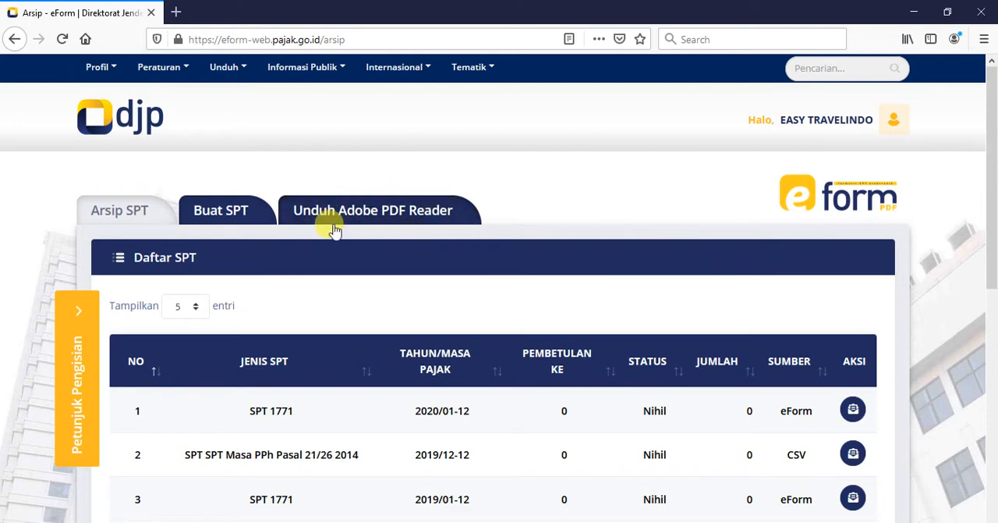
click(425, 219)
scroll(428, 218, down, 3)
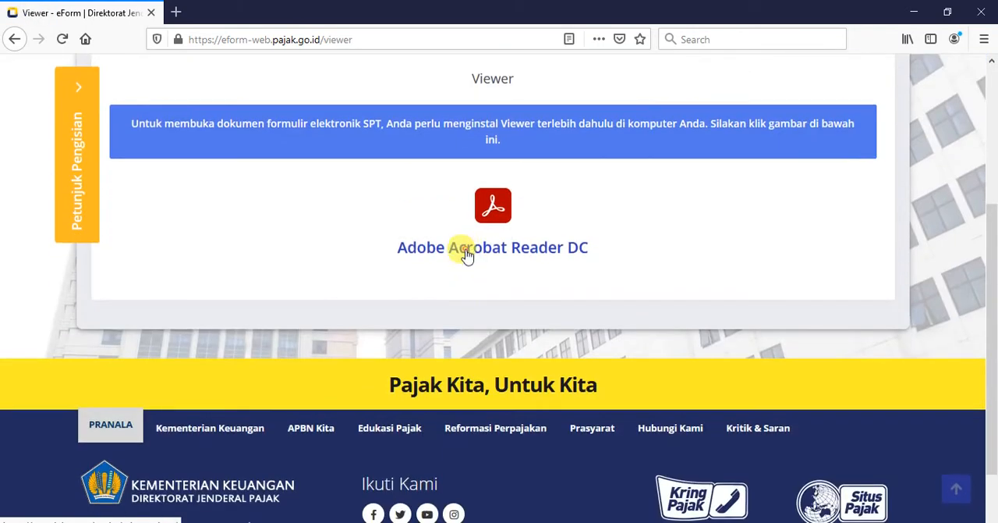
Open the Adobe Acrobat Reader DC download link in a new browser tab and switch to it.
right_click(466, 255)
click(475, 258)
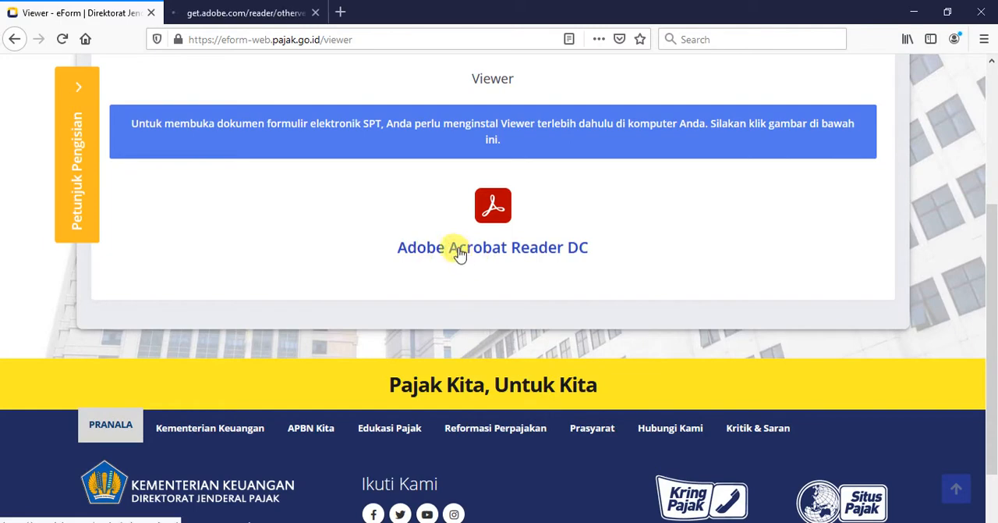
click(277, 13)
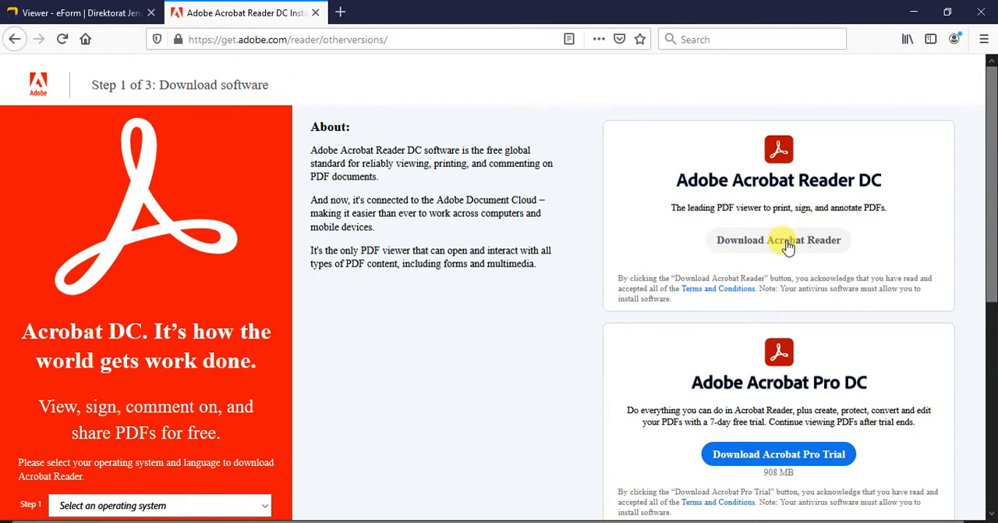
Configure the Acrobat Reader download for Windows 10, English, with version Reader DC 2021.001.20145 English for Windows.
scroll(788, 246, down, 2)
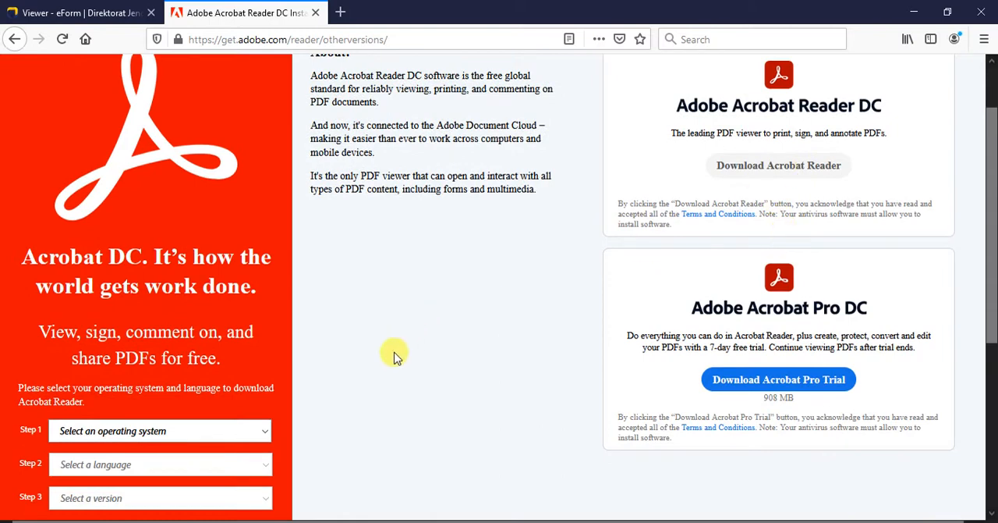
click(267, 431)
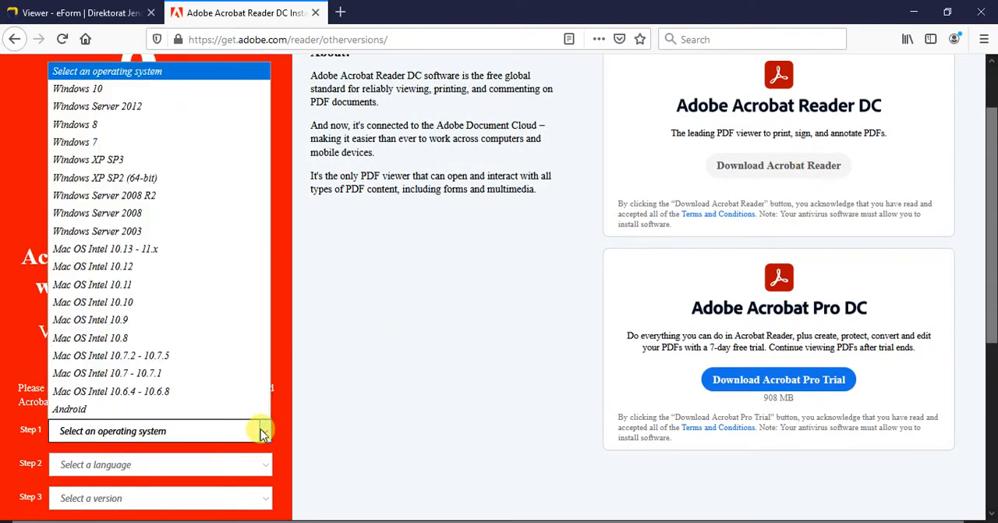
click(141, 91)
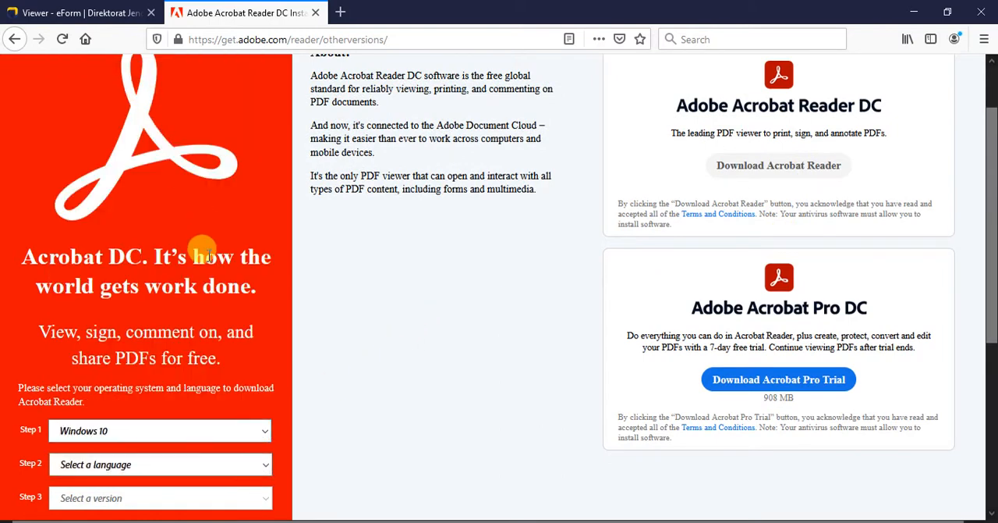
scroll(234, 352, down, 2)
click(261, 393)
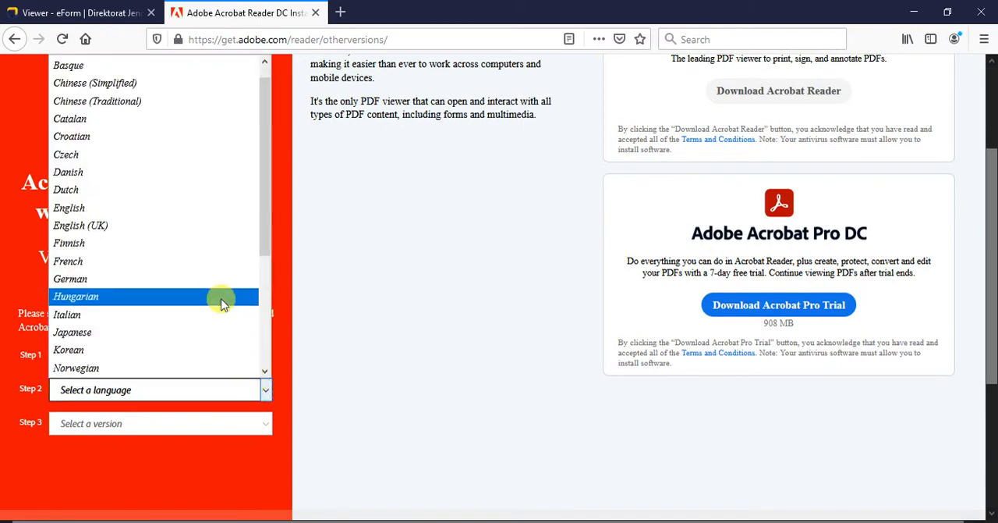
scroll(223, 276, down, 3)
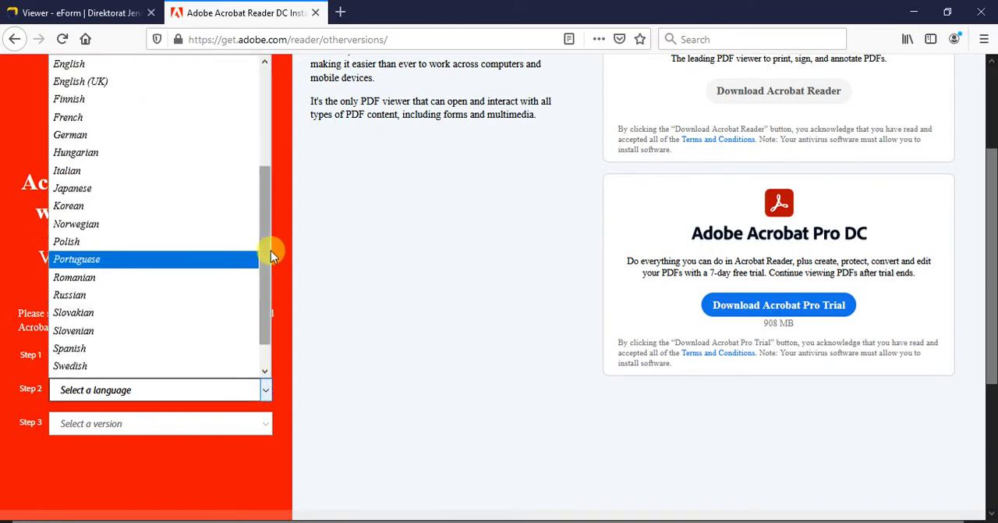
drag(271, 250, 263, 116)
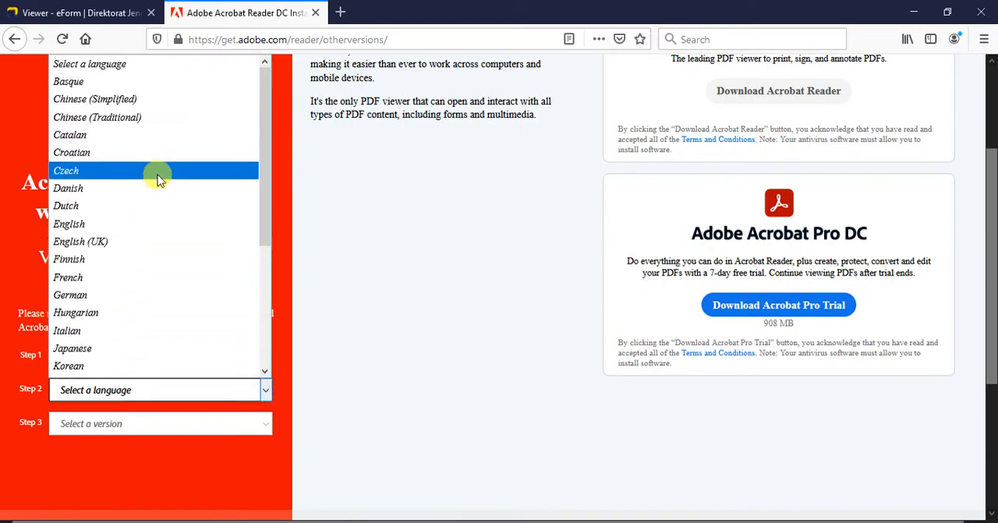
click(159, 224)
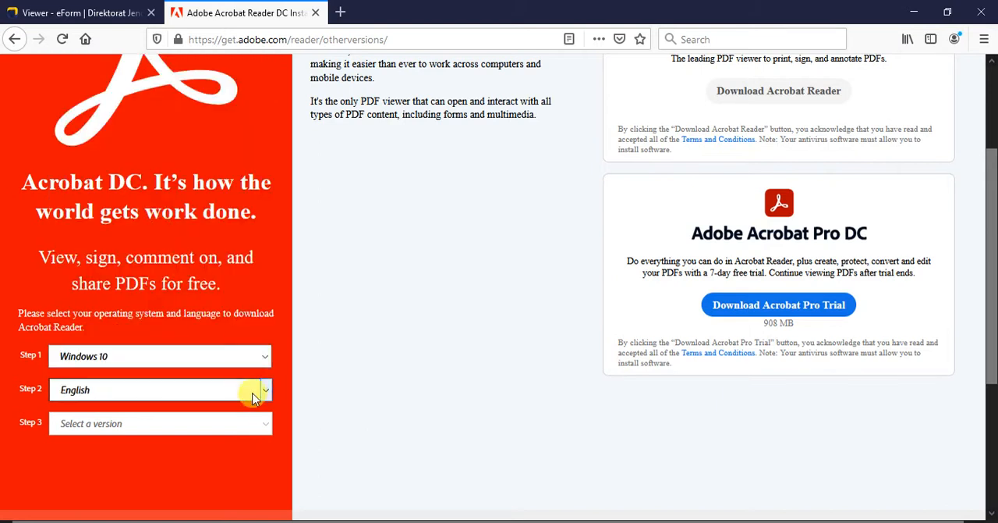
click(265, 426)
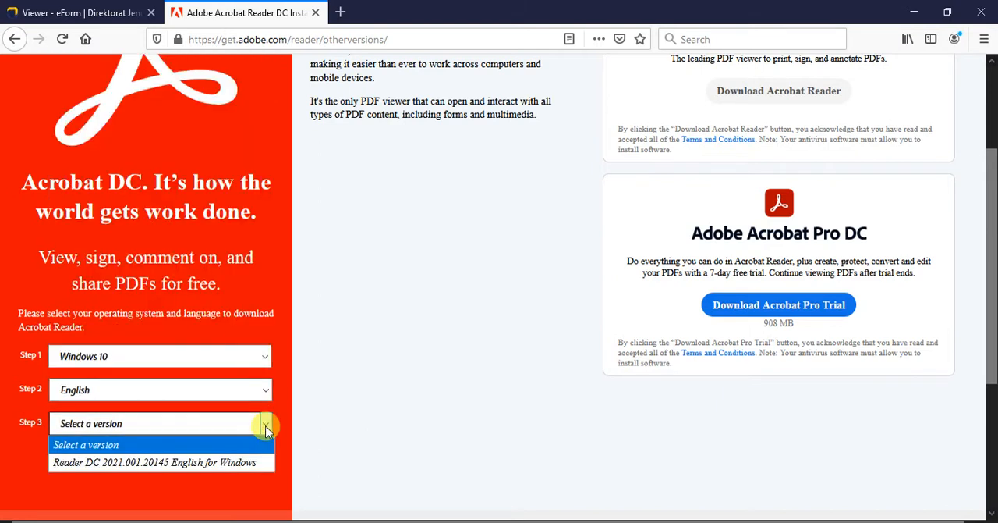
click(244, 462)
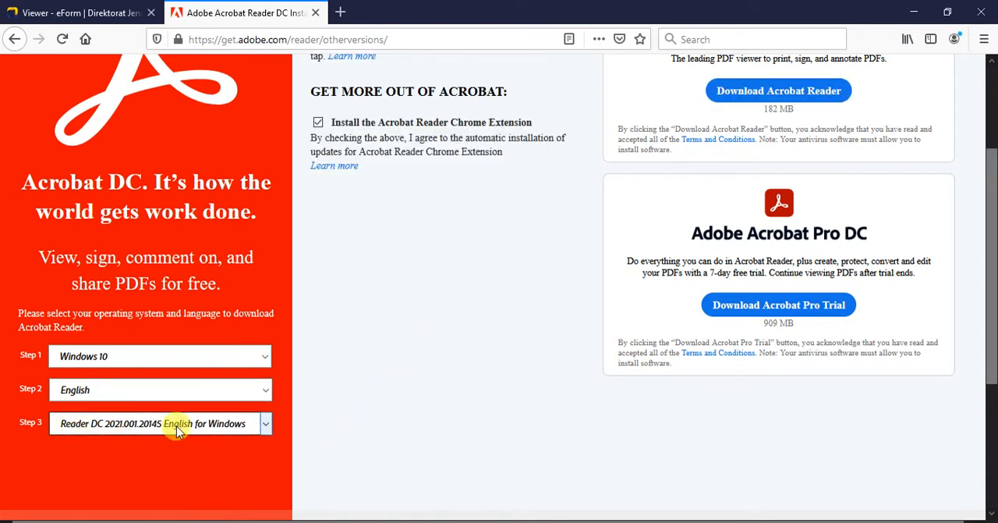
Exclude the Acrobat Reader Chrome Extension and the McAfee Safe Connect offer from the download.
scroll(289, 397, up, 2)
click(318, 271)
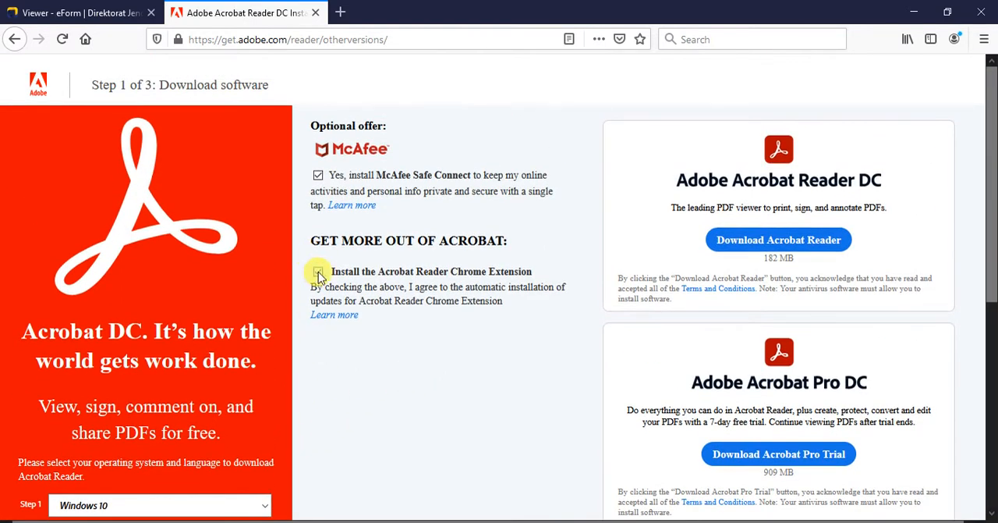
click(318, 176)
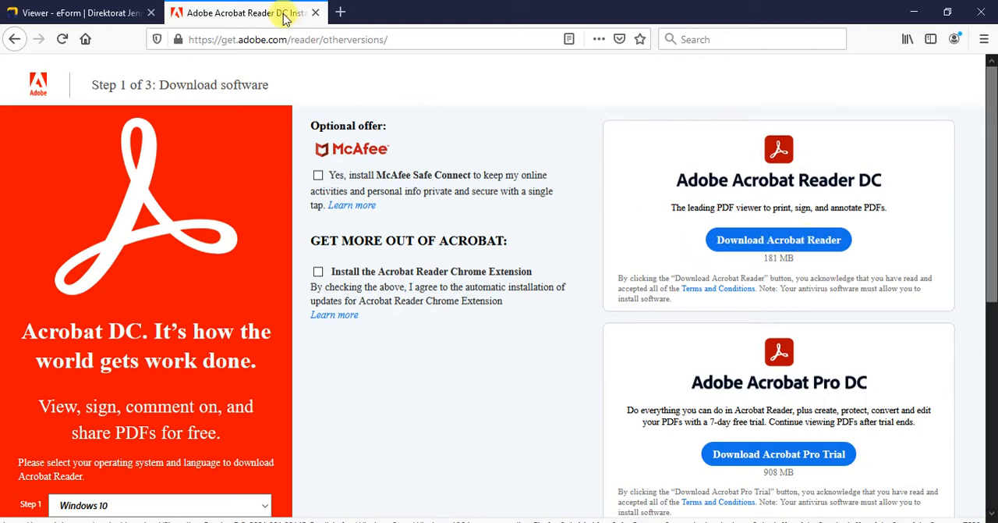
Close the Adobe download page and open the Buat SPT form on the e-Form site.
click(315, 12)
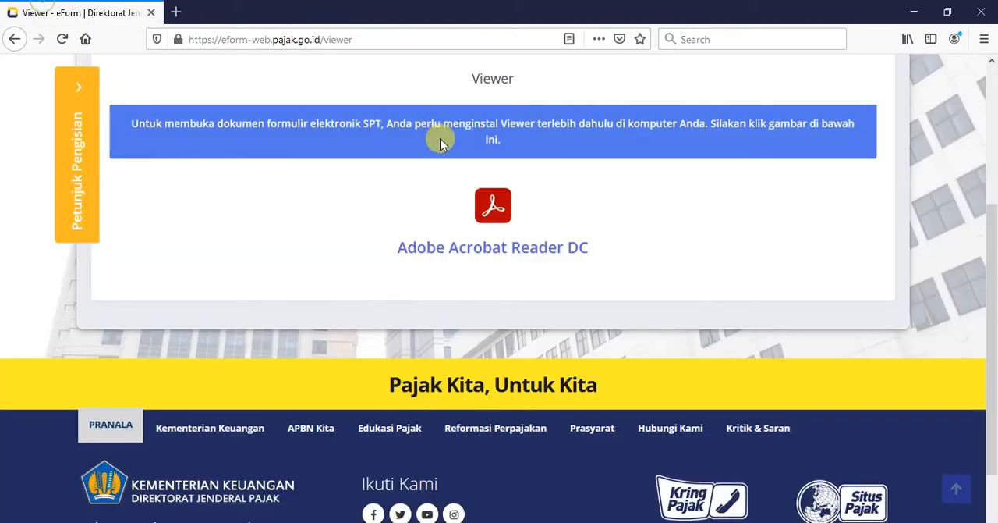
scroll(439, 138, up, 3)
click(223, 209)
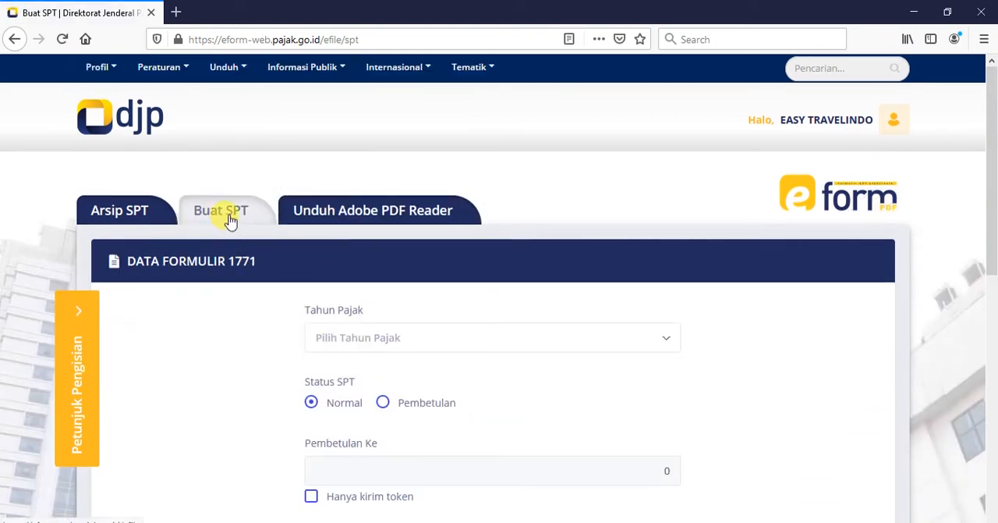
Set the Tahun Pajak of the Formulir 1771 request to 2020 and check the Pembetulan Ke field.
scroll(230, 221, down, 2)
click(475, 270)
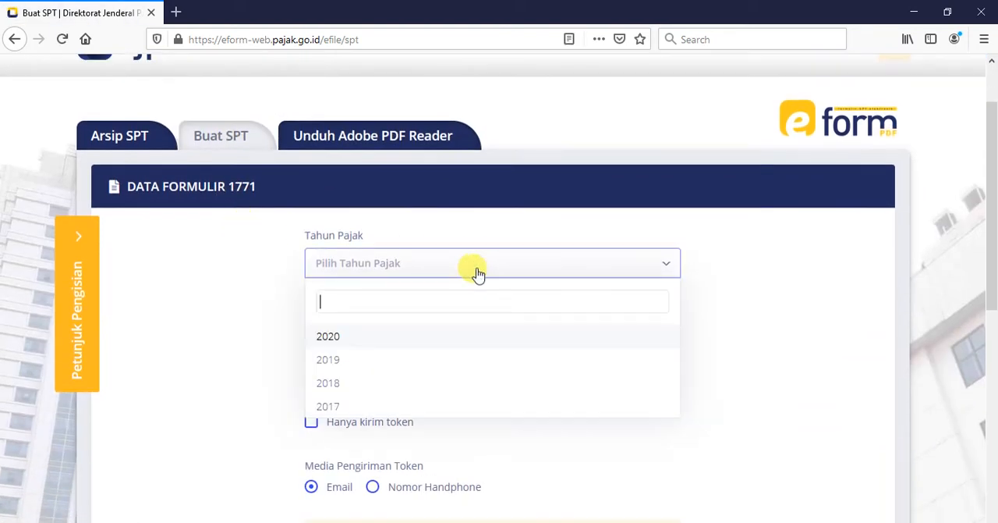
click(388, 343)
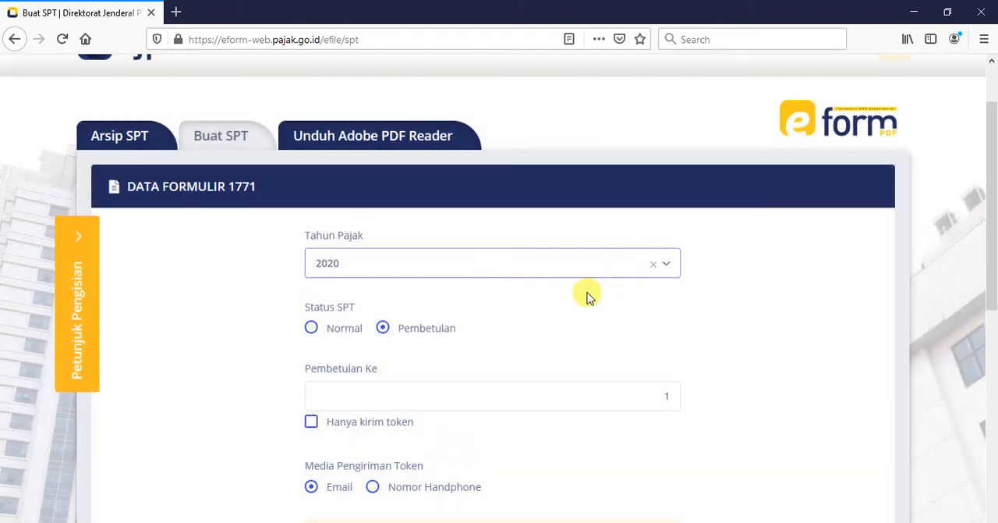
scroll(583, 296, down, 4)
click(629, 248)
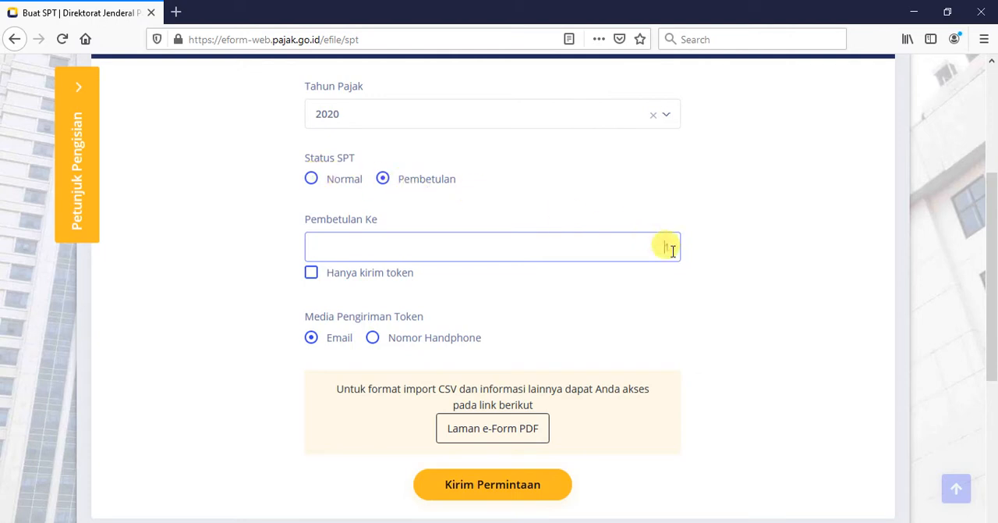
scroll(632, 265, down, 1)
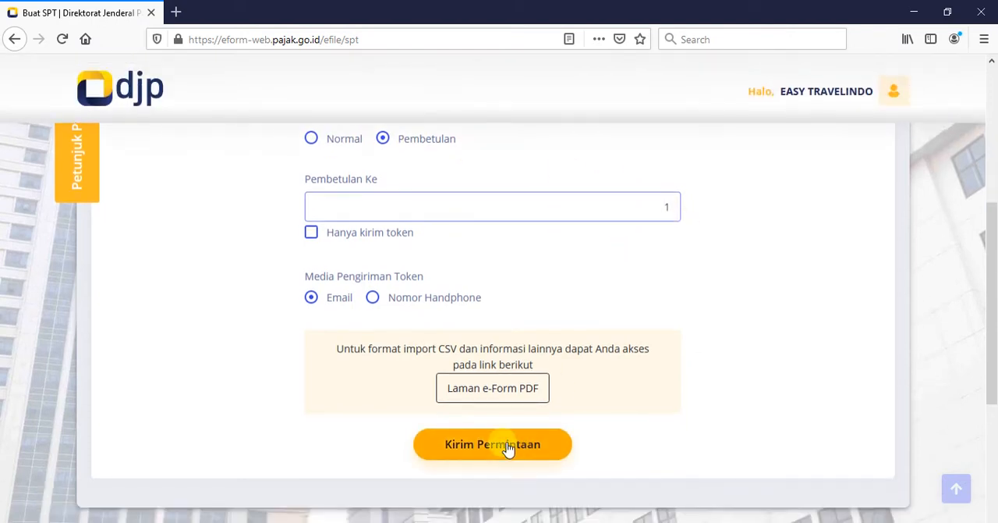
Submit the Formulir 1771 request, save the generated PDF form to disk and dismiss the success message.
click(509, 447)
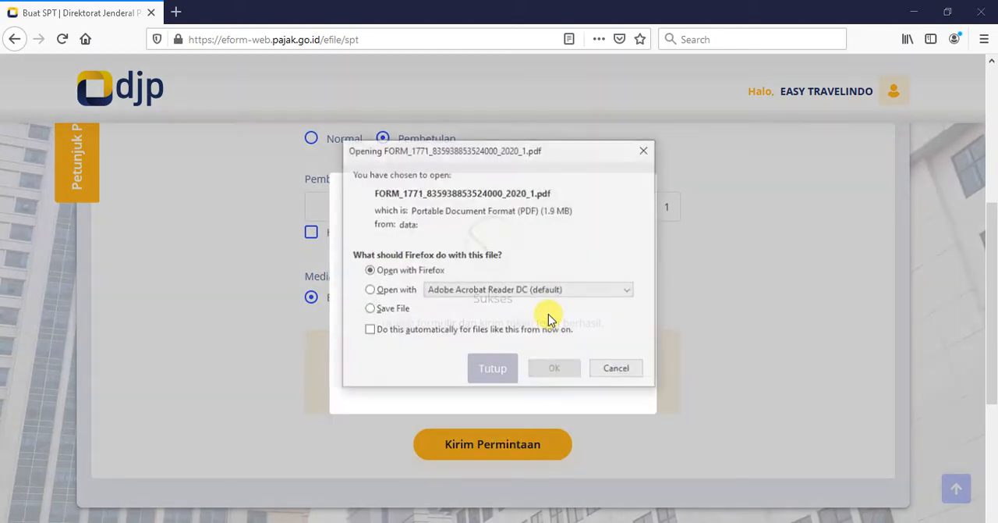
click(377, 291)
click(380, 310)
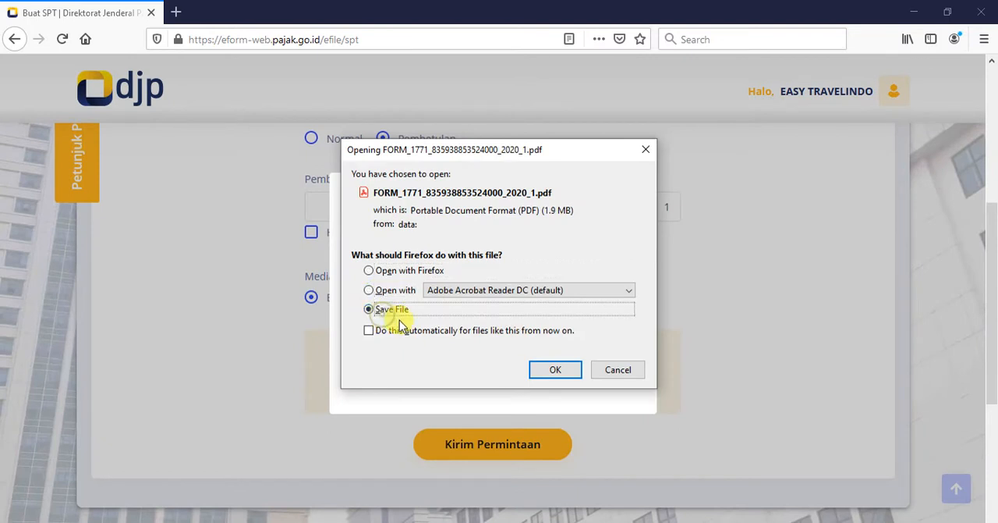
click(567, 369)
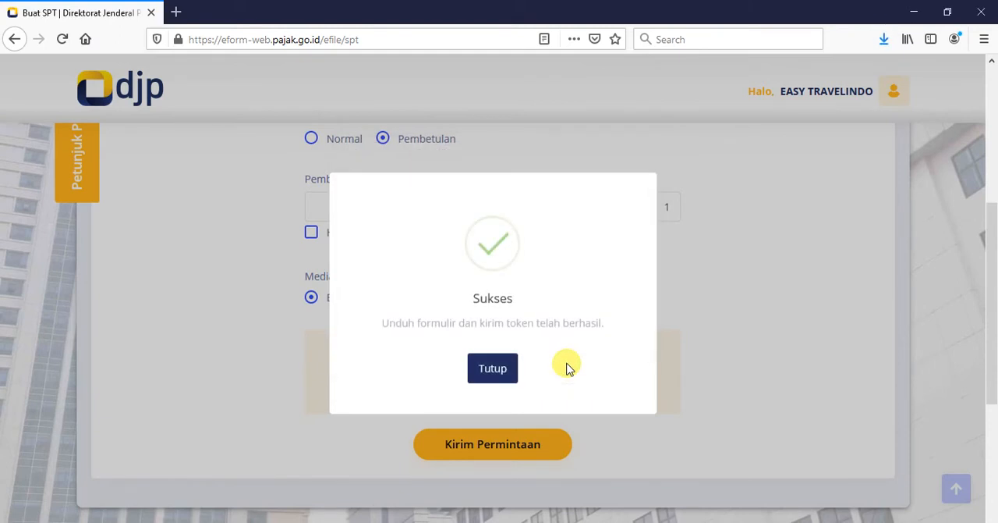
click(509, 368)
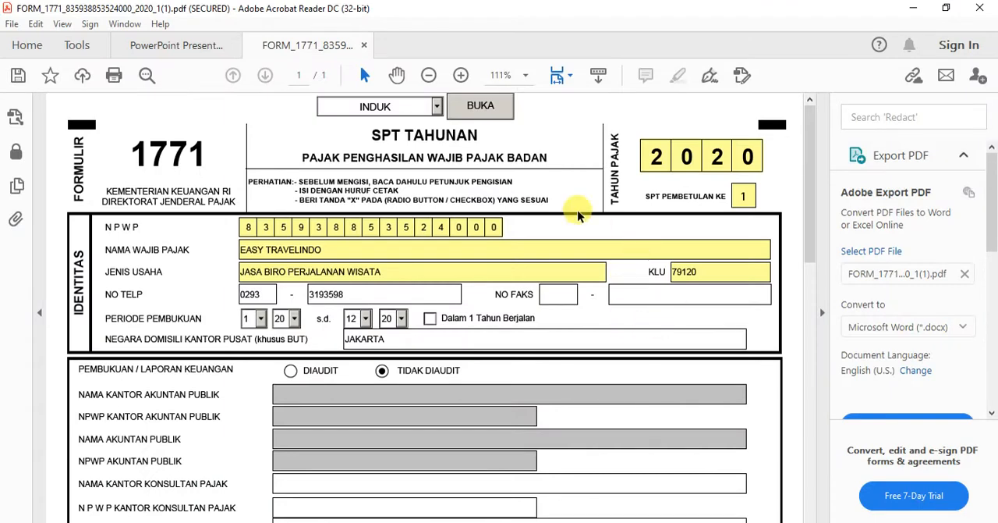
In Adobe Acrobat Reader, widen the view of the 1771 form and open its LAMPIRAN VI attachment.
click(821, 308)
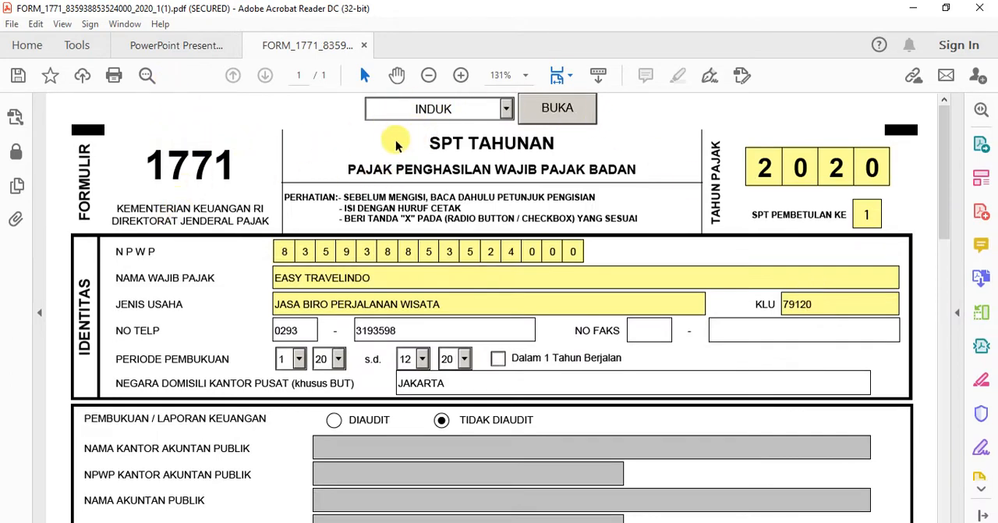
drag(947, 134, 973, 104)
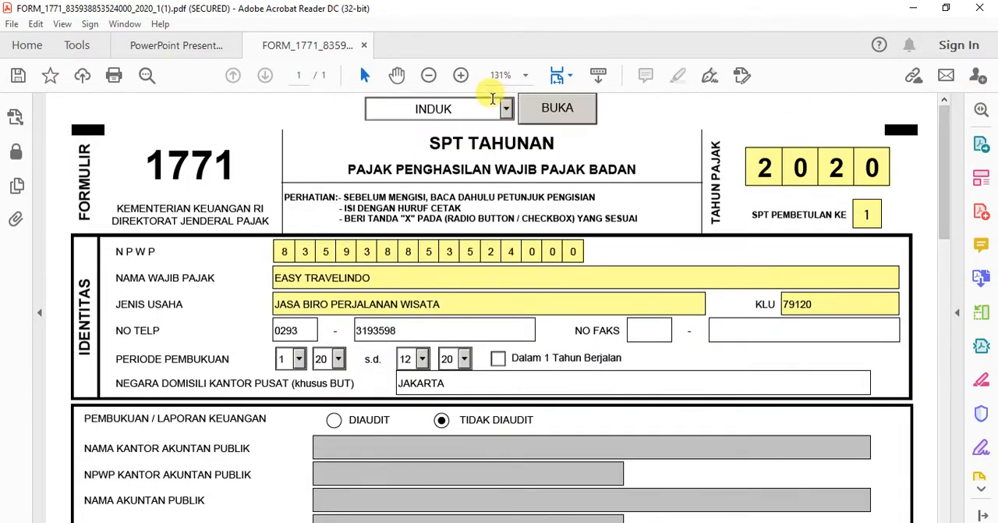
click(507, 109)
click(507, 109)
click(508, 107)
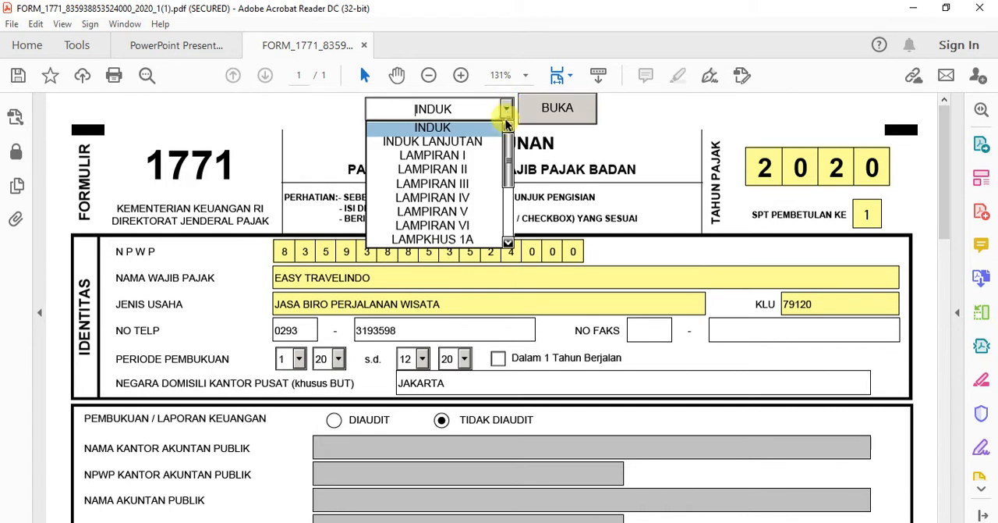
drag(509, 142, 515, 152)
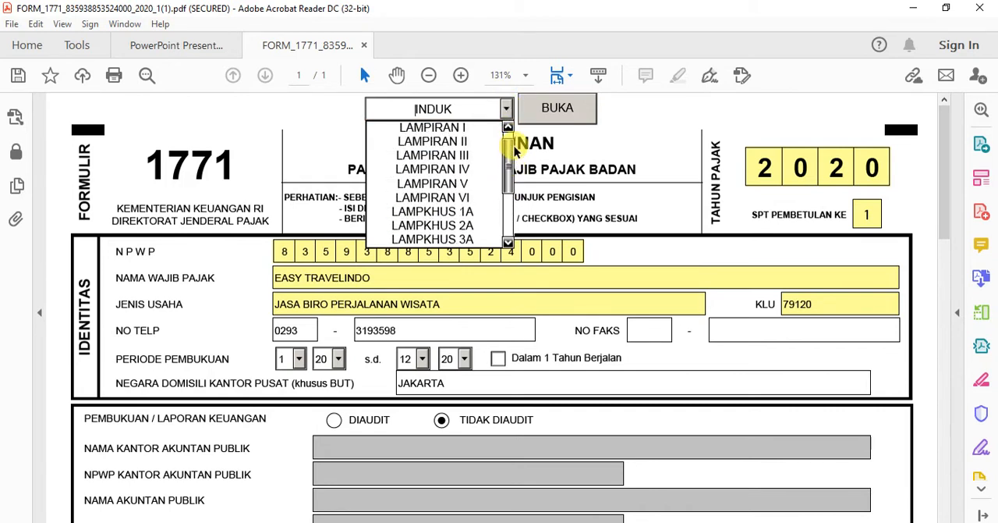
click(461, 199)
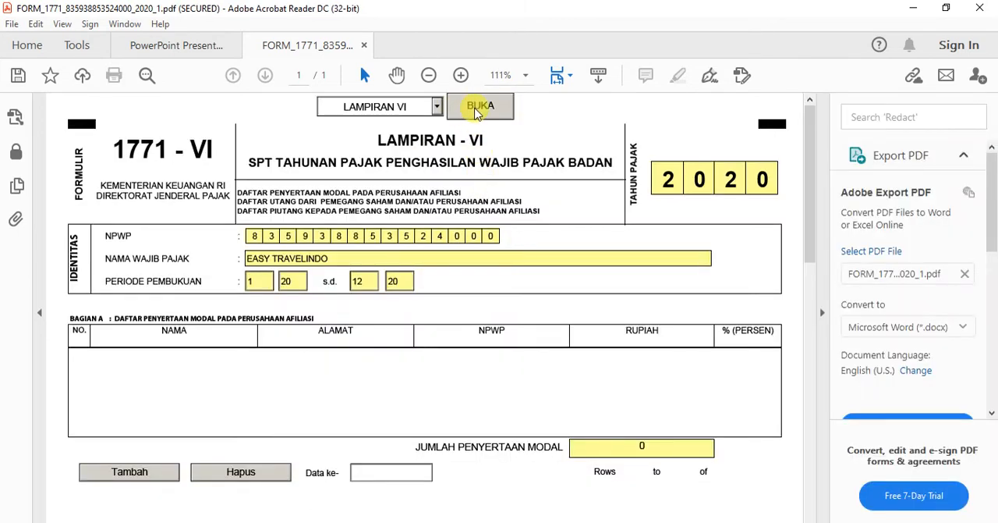
click(472, 106)
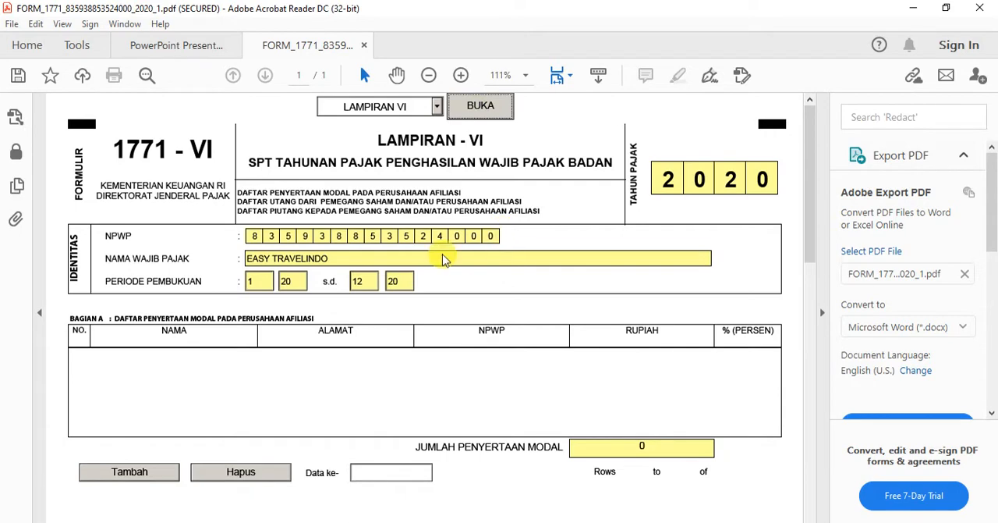
Look over the LAMPIRAN VI page and open the LAMPIRAN V attachment of the 1771 form.
scroll(438, 260, down, 1)
scroll(438, 260, down, 1)
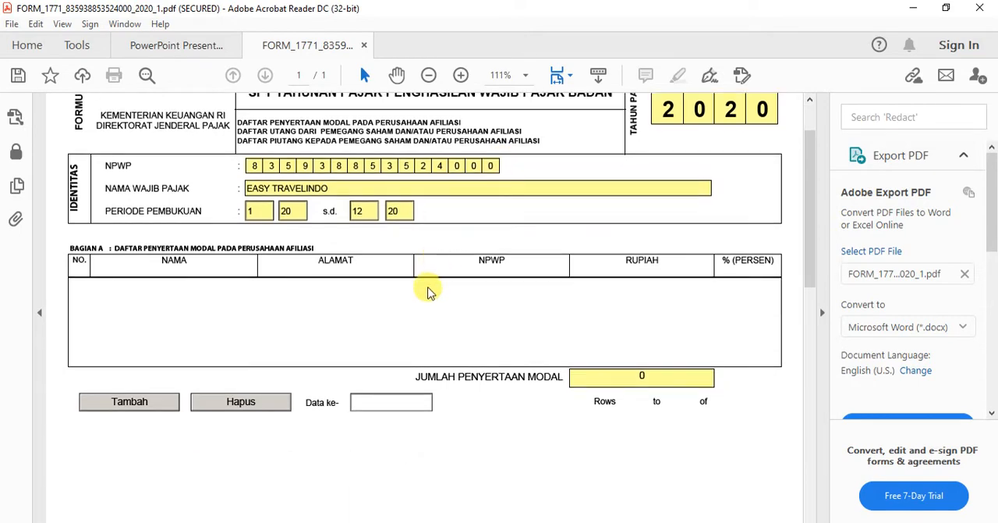
scroll(429, 285, down, 3)
scroll(430, 285, up, 3)
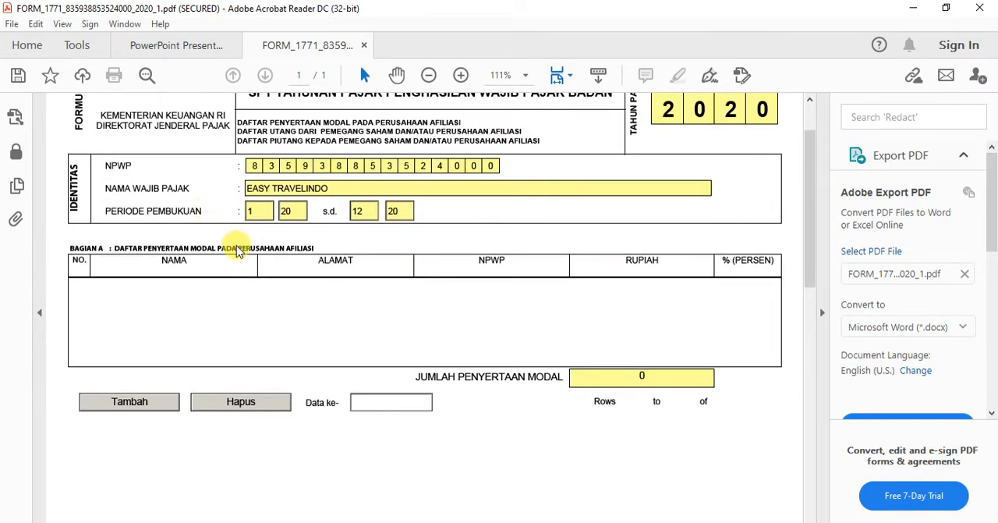
scroll(236, 250, down, 6)
scroll(236, 249, up, 8)
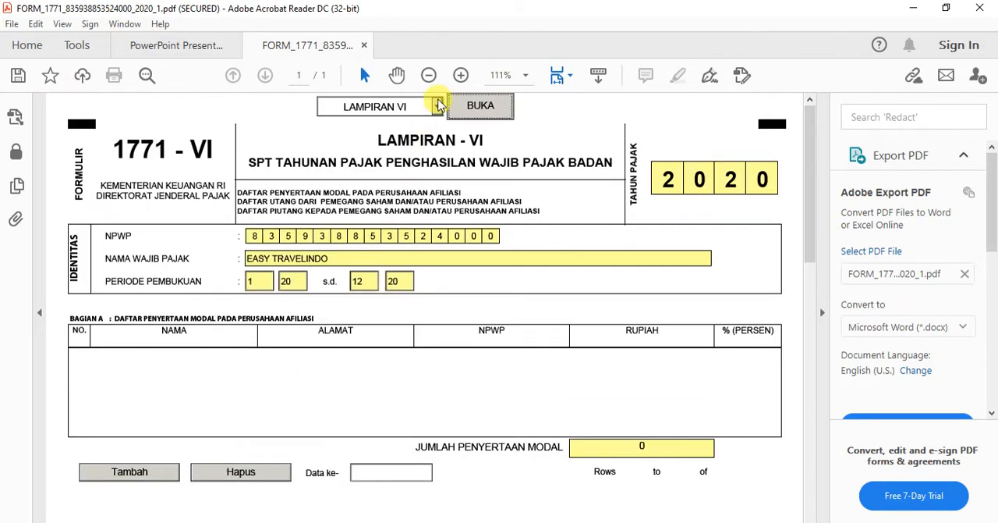
click(437, 106)
click(395, 195)
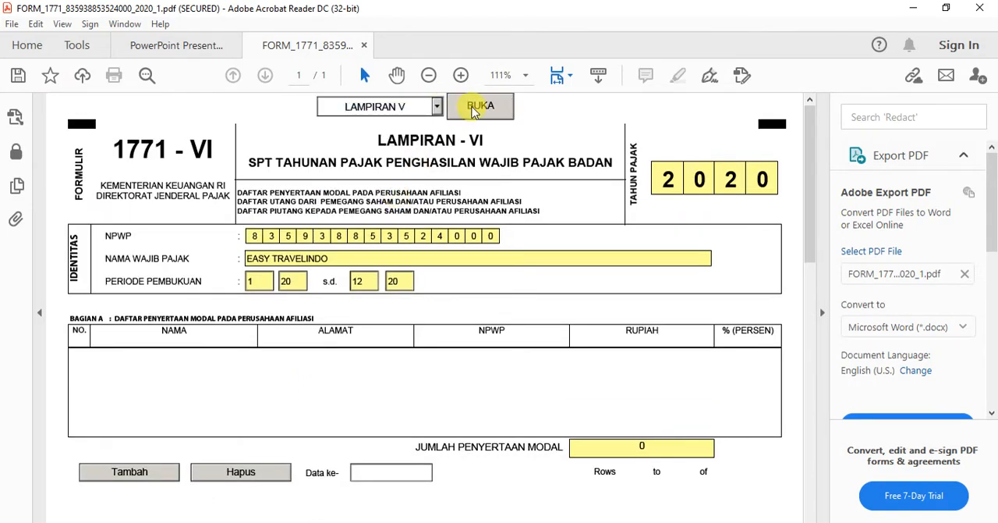
click(473, 111)
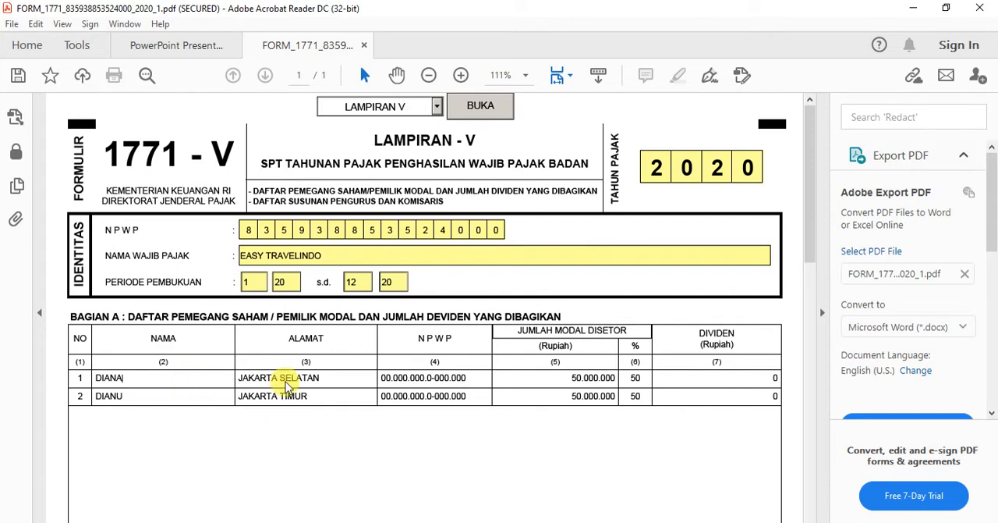
Check the shareholders' paid-up capital rows and the totals in Bagian A of LAMPIRAN V, hiding the Export PDF tools for a wider page.
click(599, 381)
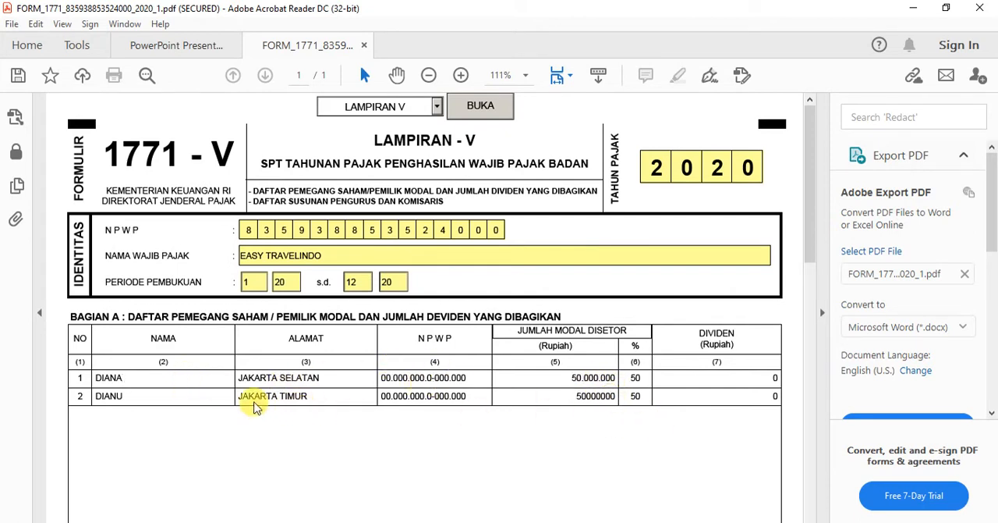
click(586, 400)
scroll(586, 402, down, 2)
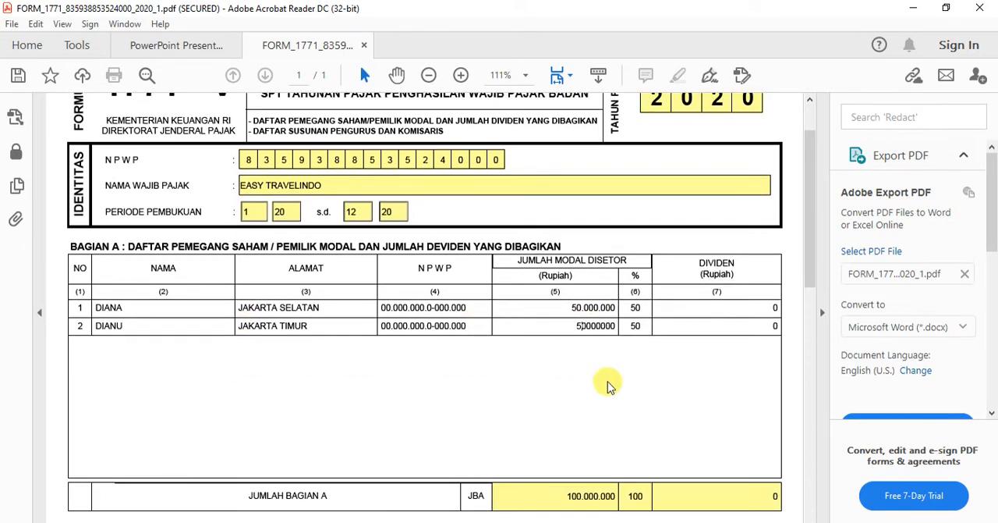
click(824, 312)
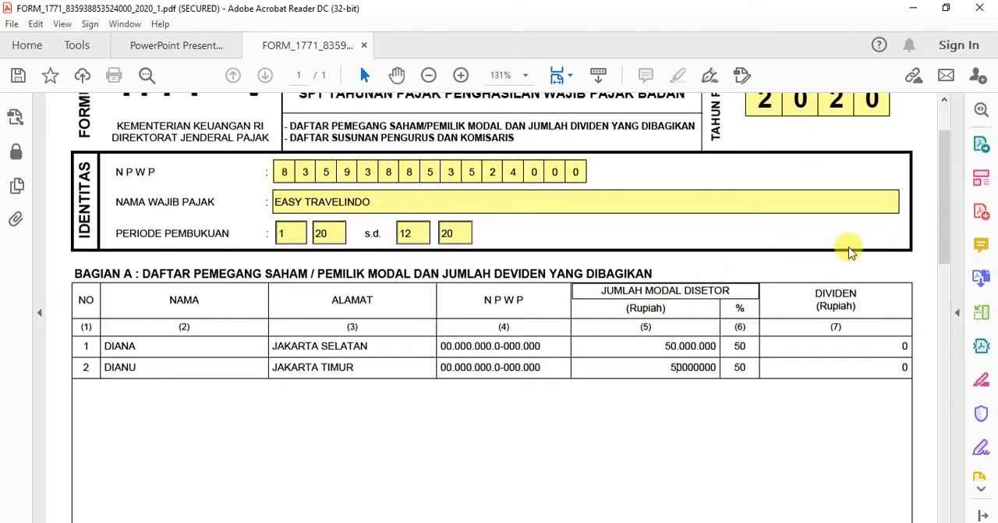
drag(942, 223, 958, 244)
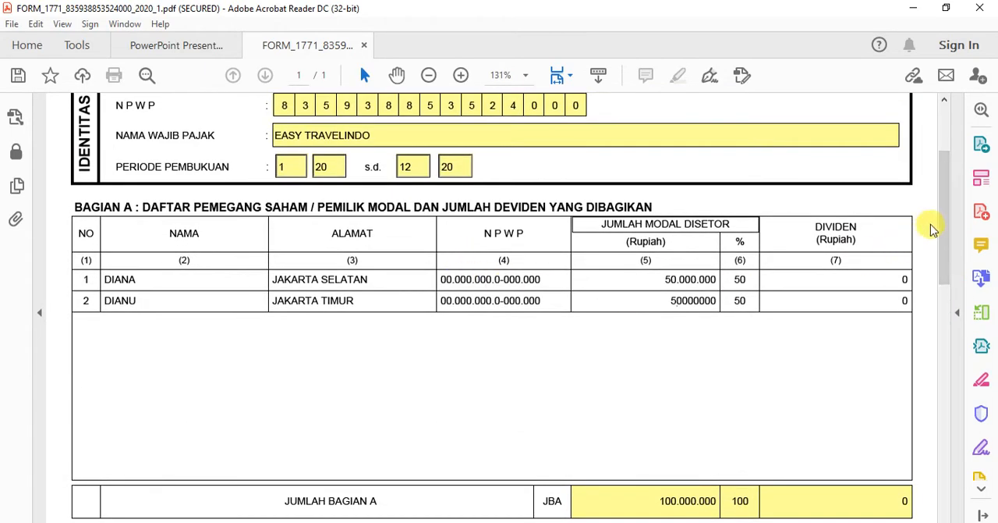
drag(943, 230, 958, 167)
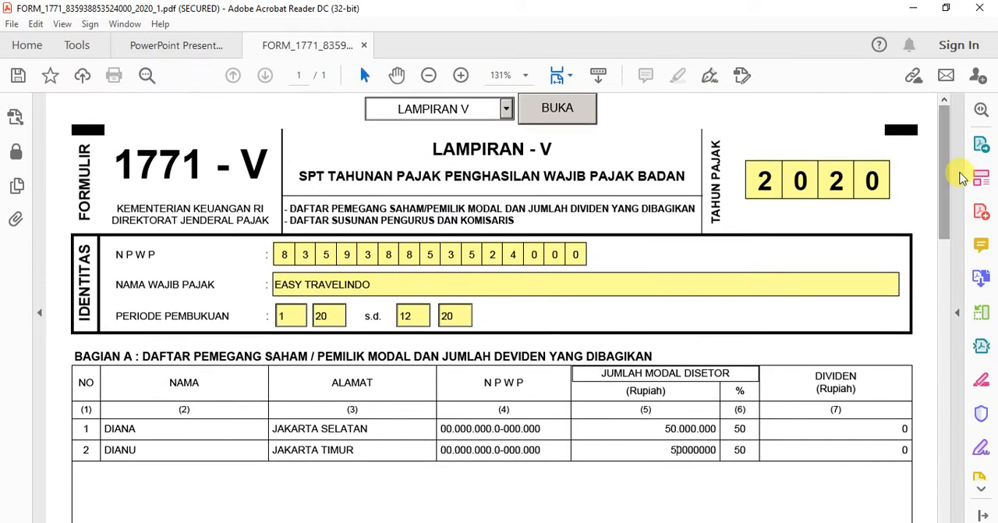
Open the LAMPIRAN IV attachment and select the Dasar Pengenaan Pajak value of row 8a, Pelaksana Konstruksi.
click(506, 107)
click(463, 199)
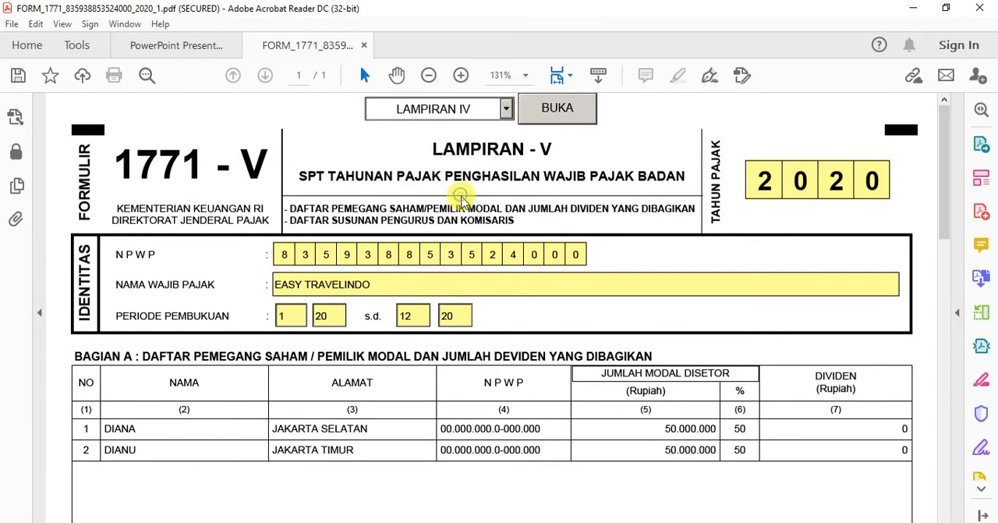
click(560, 110)
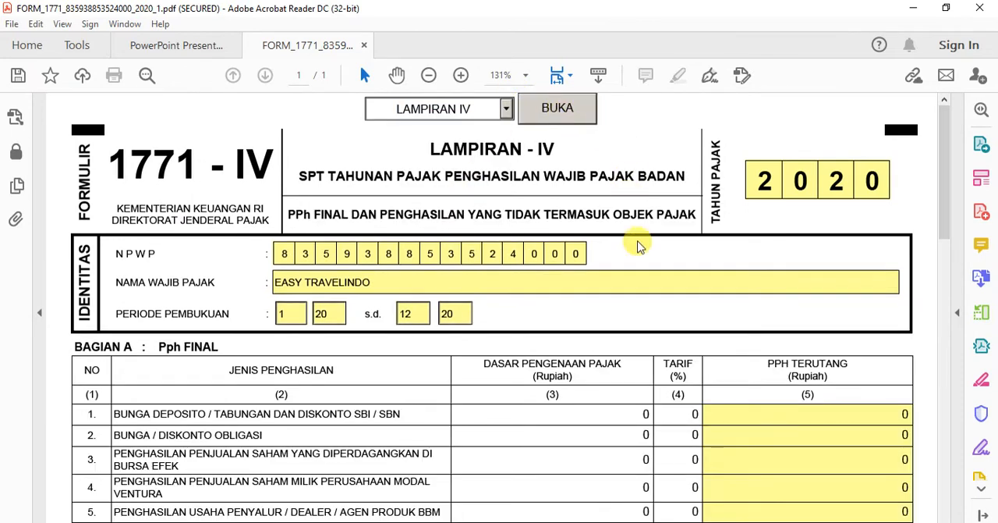
scroll(638, 273, down, 1)
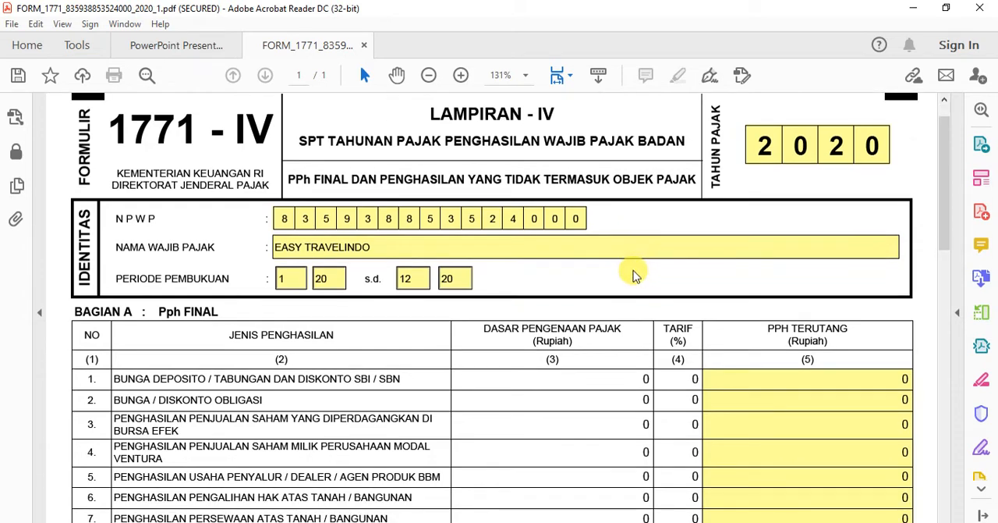
drag(945, 185, 950, 180)
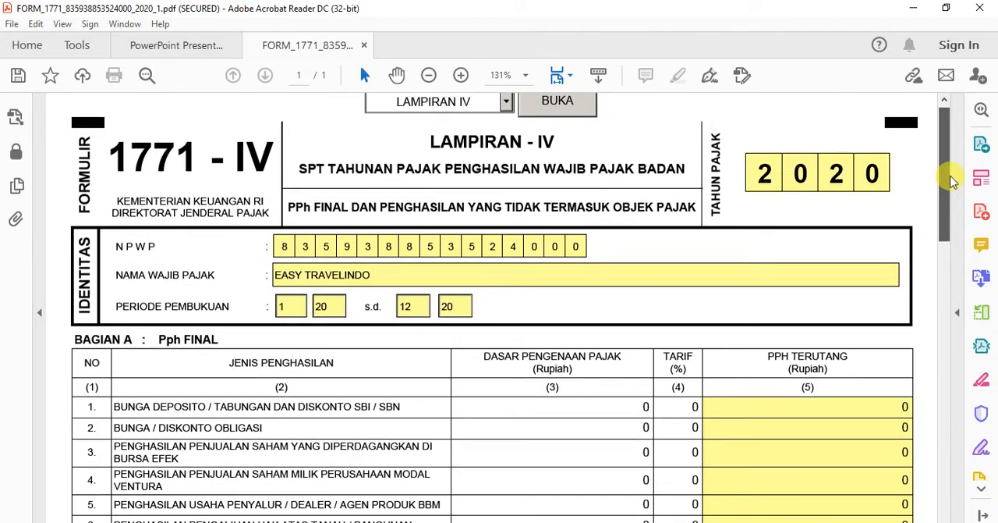
drag(950, 181, 949, 240)
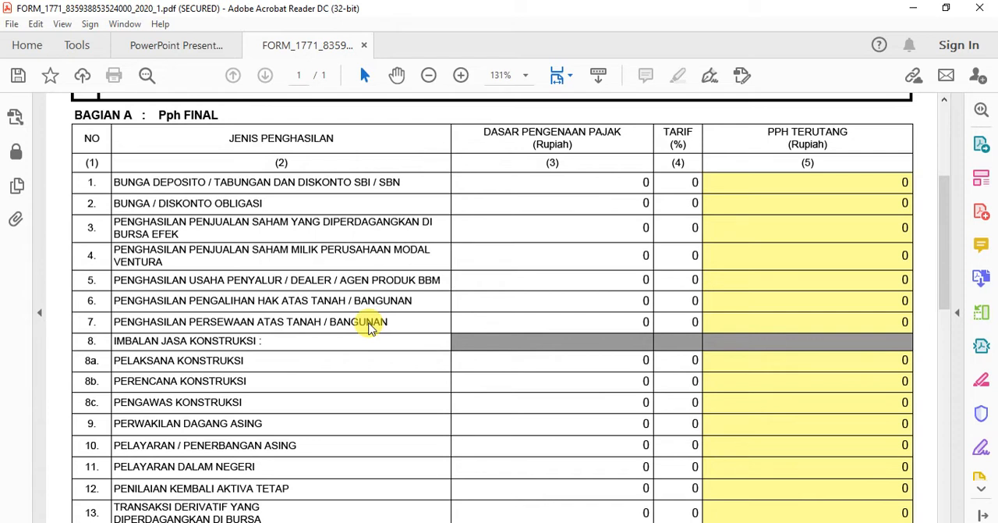
click(577, 366)
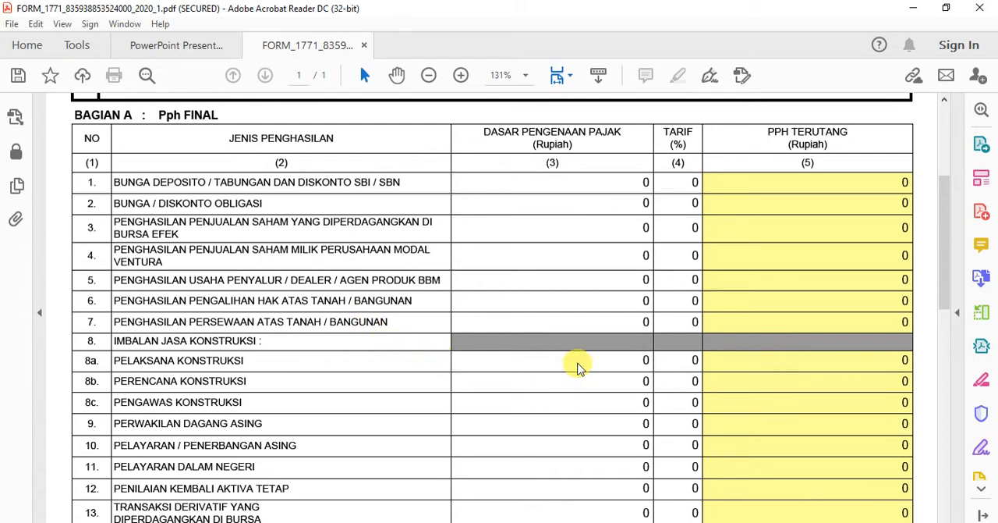
double_click(589, 365)
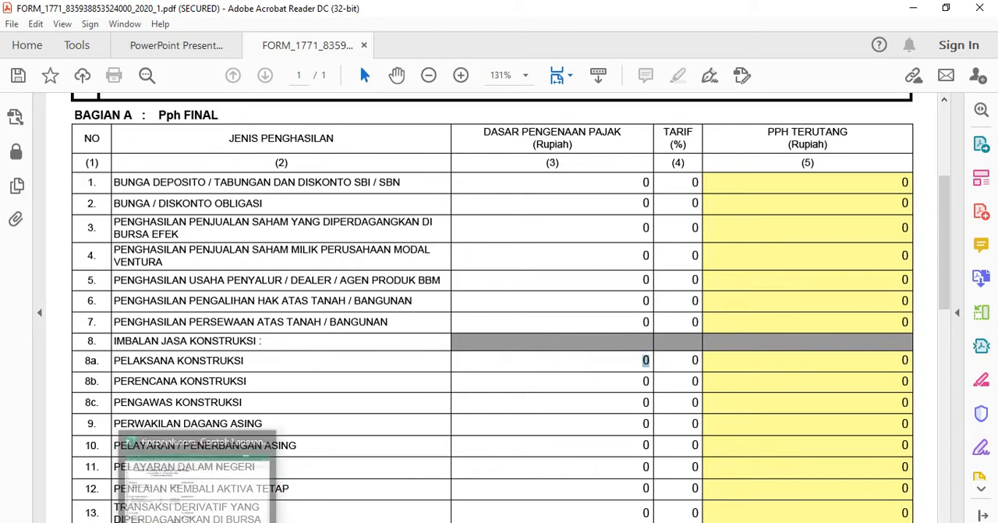
Switch to the Excel workbook, check the Penjualan total on the Laba Rugi sheet, and return to the PDF form.
click(198, 521)
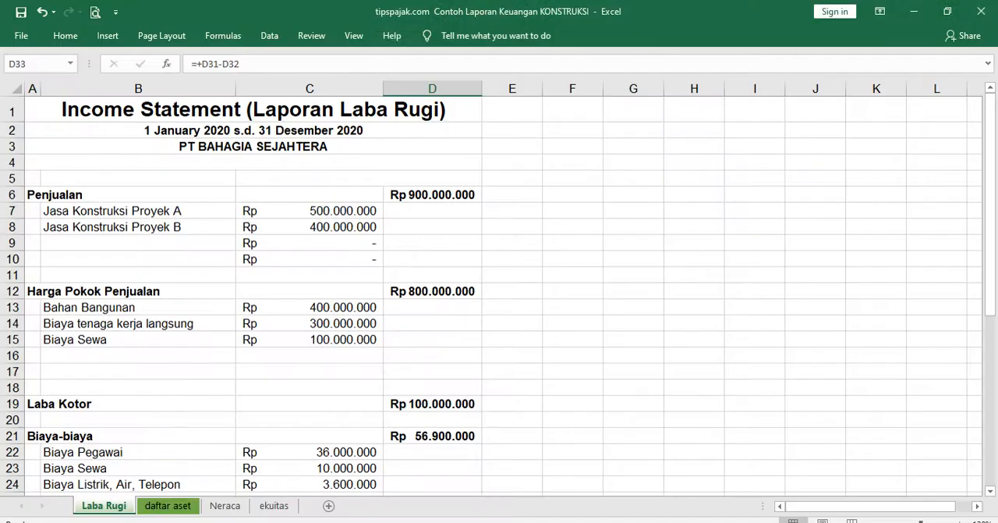
click(443, 195)
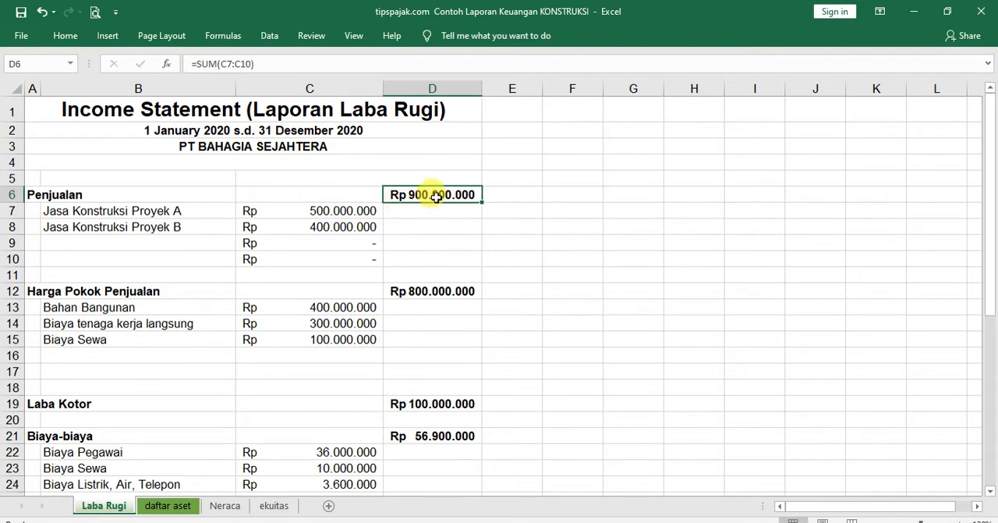
click(450, 214)
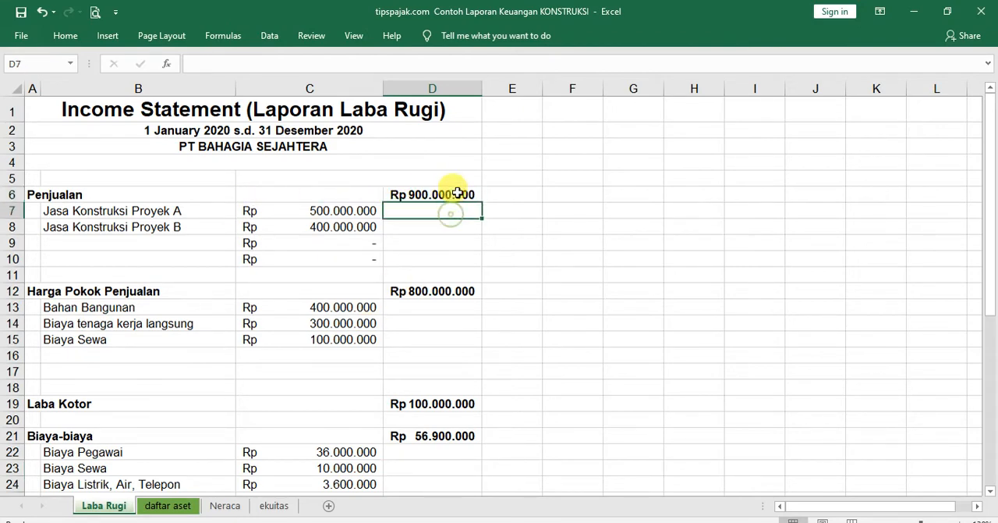
click(450, 196)
mouse_move(269, 522)
click(269, 472)
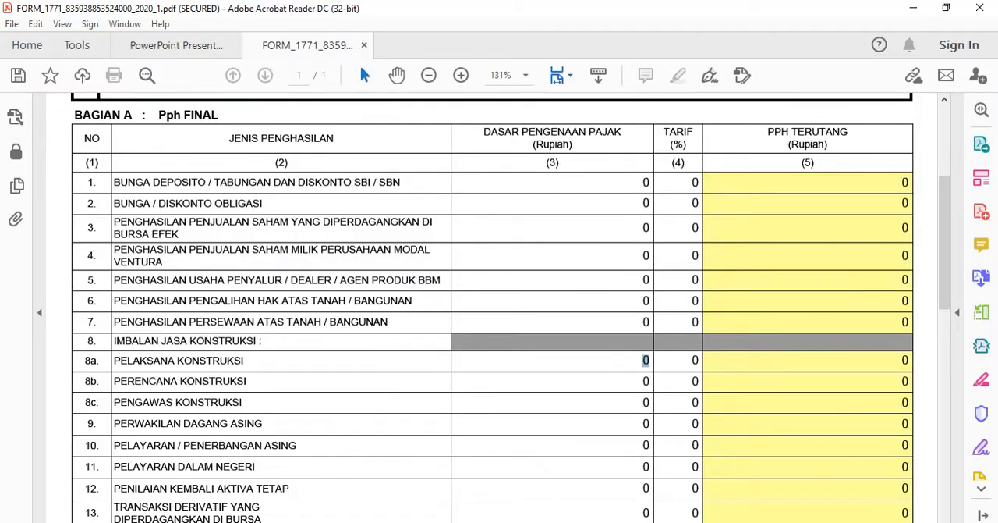
Enter a Dasar Pengenaan Pajak of 900.000.000 and a Tarif of 2% for row 8a, Pelaksana Konstruksi.
text(900.000.000)
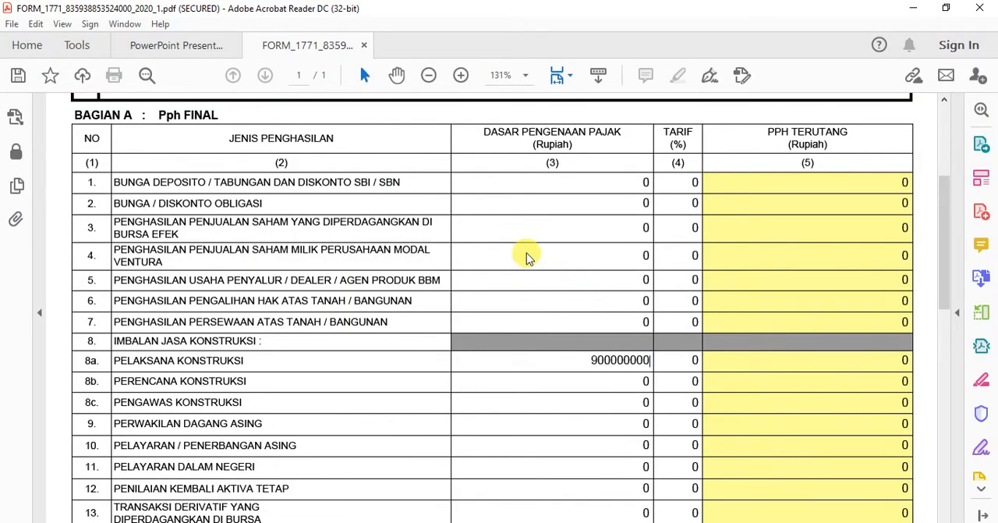
key(Tab)
text(2)
key(Tab)
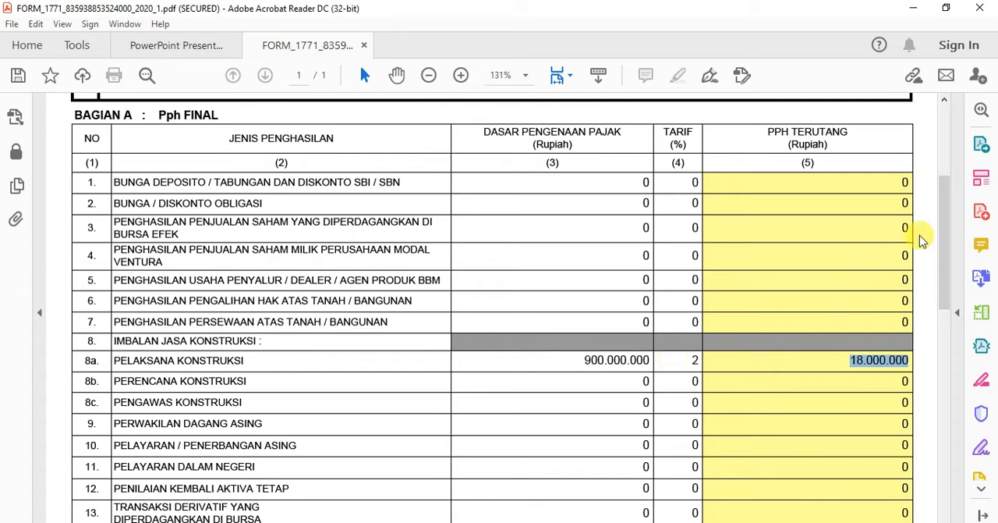
Clear the tax base of the PENGHASILAN OBJEK PP 23 row in section 14 and delete that entry as Data ke- 1.
drag(950, 219, 945, 239)
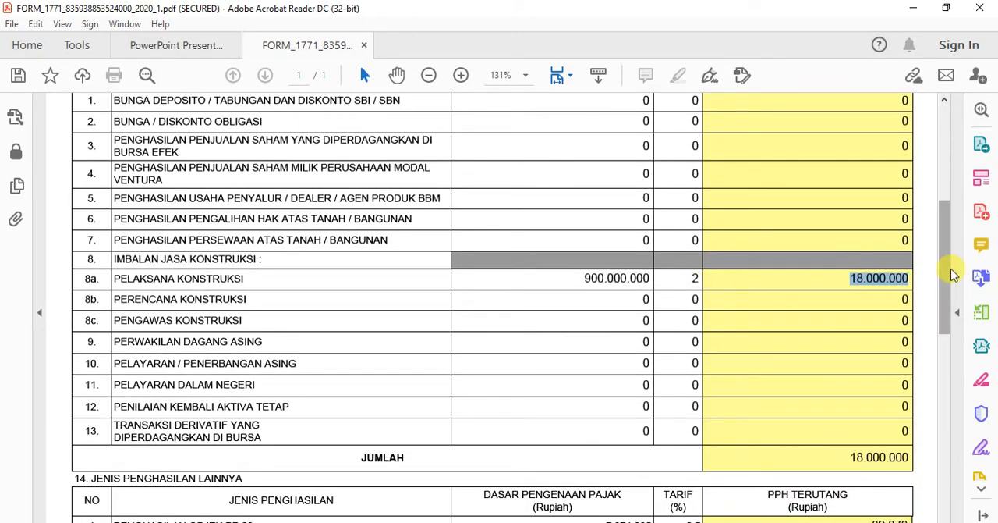
drag(948, 275, 947, 312)
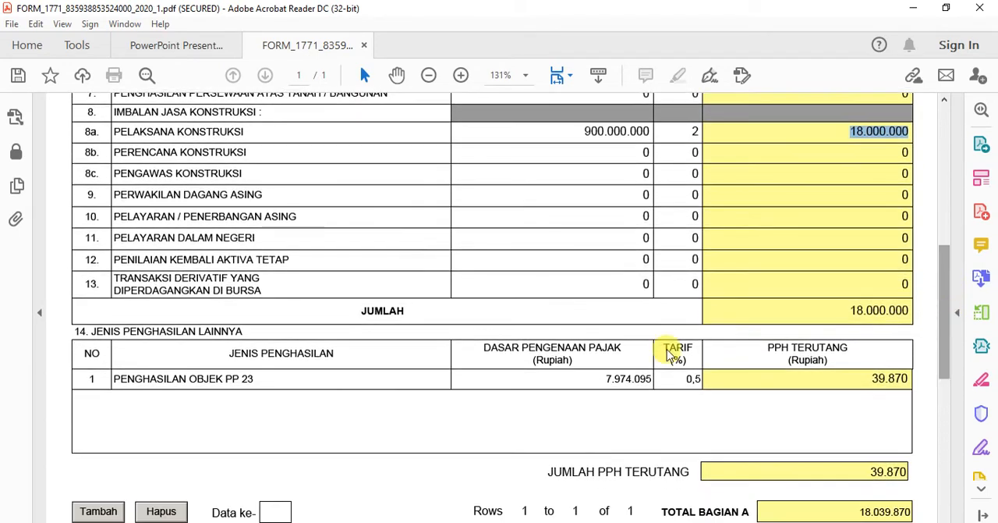
click(422, 383)
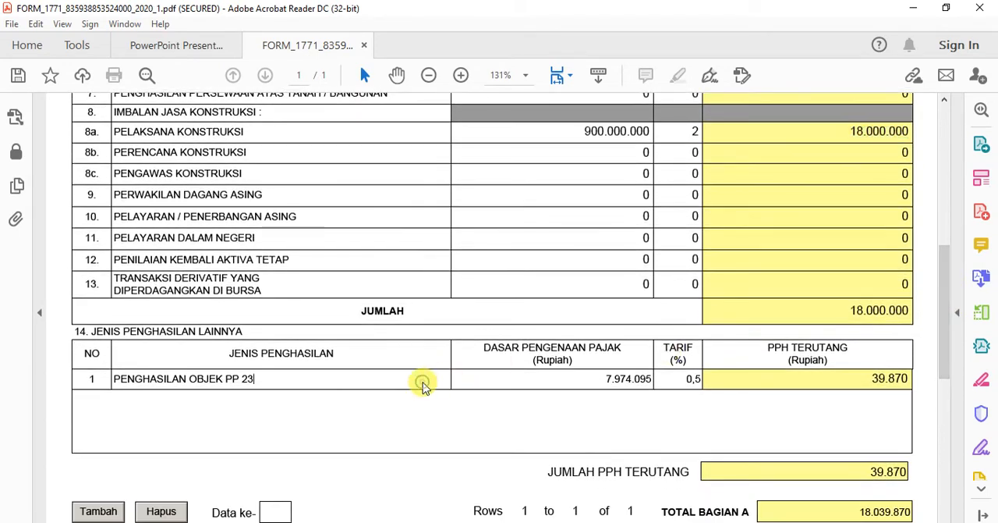
click(586, 384)
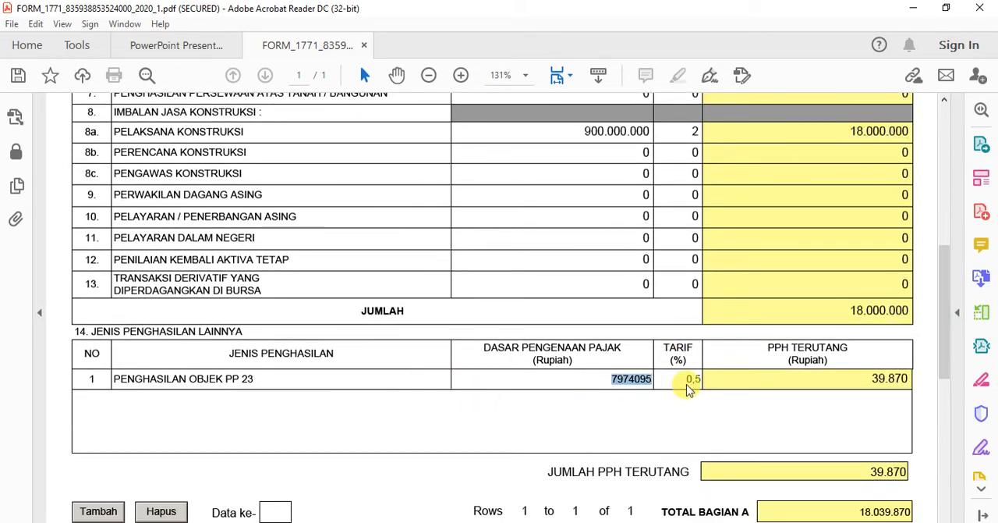
key(BackSpace)
key(Return)
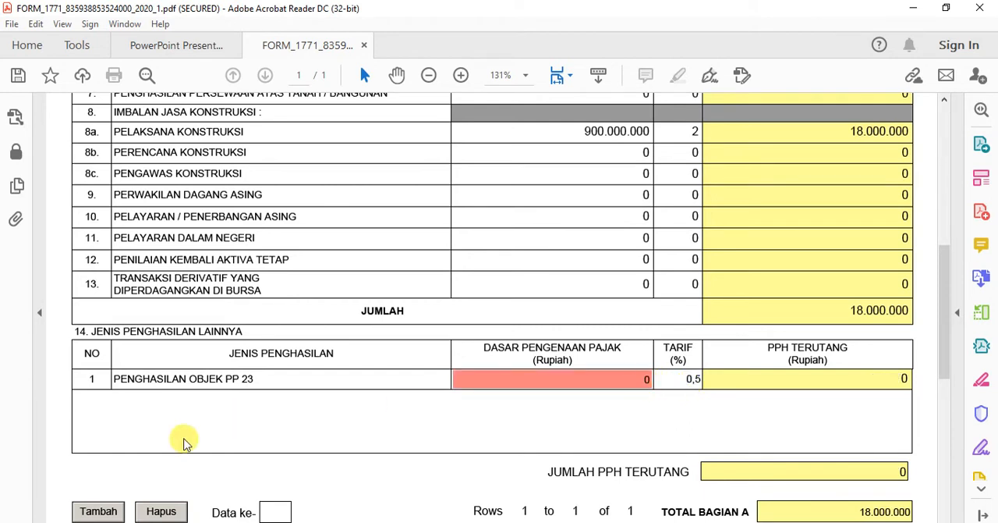
click(147, 511)
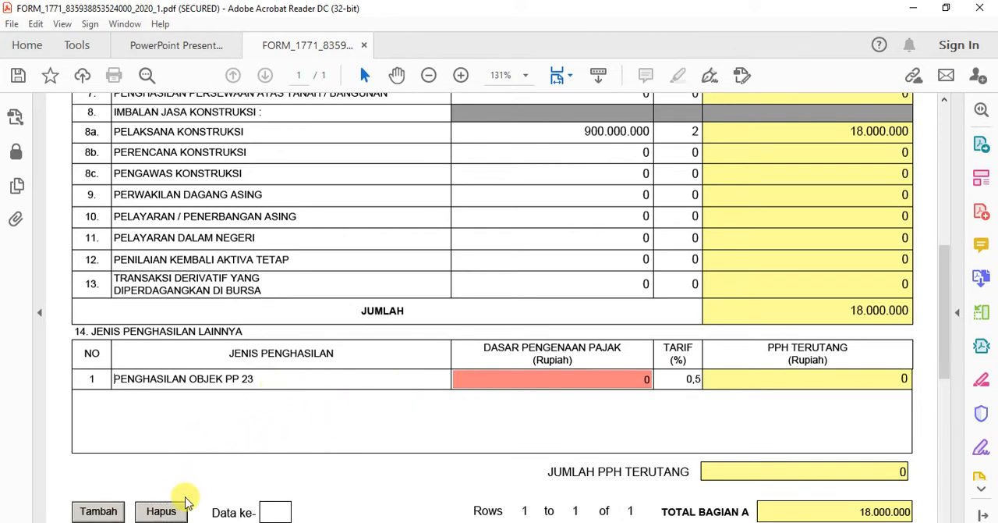
click(269, 511)
text(1)
click(172, 509)
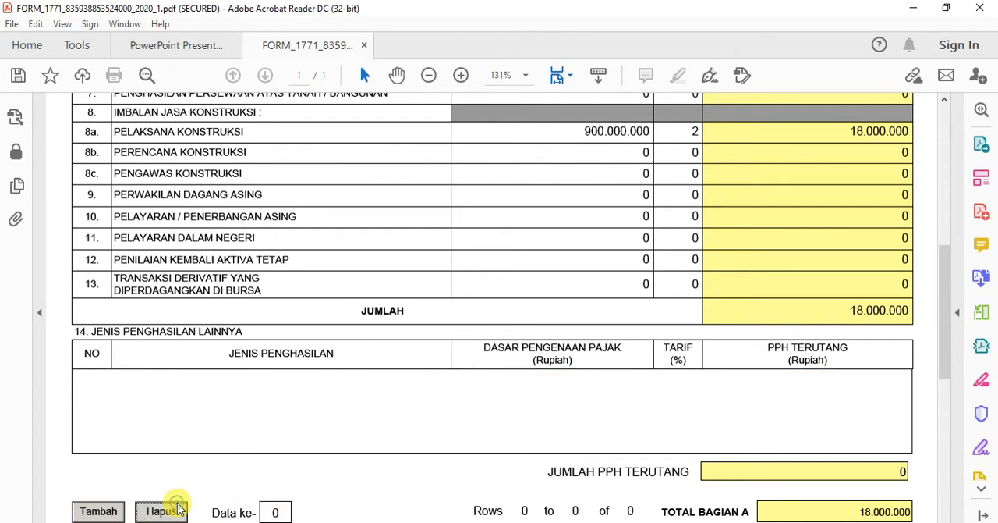
Enter a Dasar Pengenaan Pajak of 10.000.000 and a Tarif of 20% for row 1, Bunga Deposito / Tabungan dan Diskonto SBI / SBN.
scroll(561, 343, up, 3)
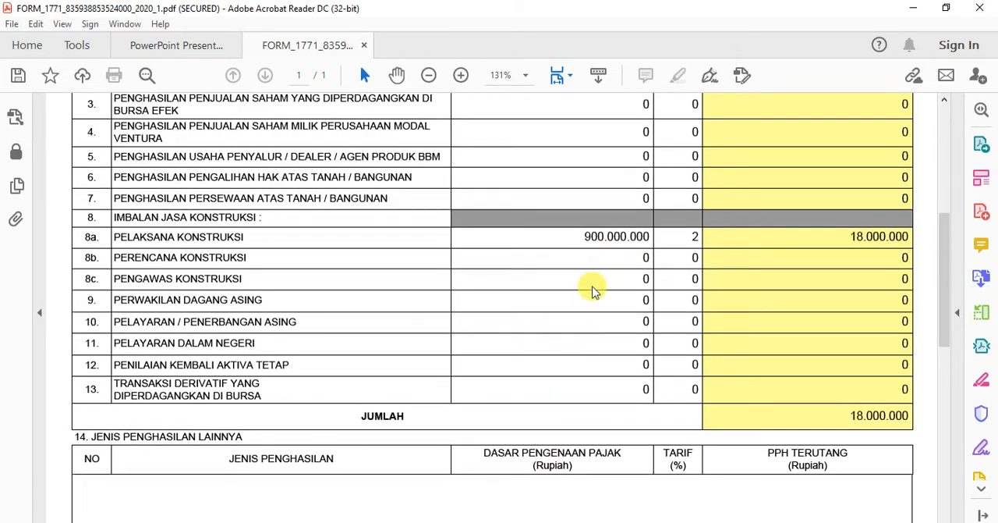
scroll(593, 290, up, 3)
scroll(593, 291, up, 2)
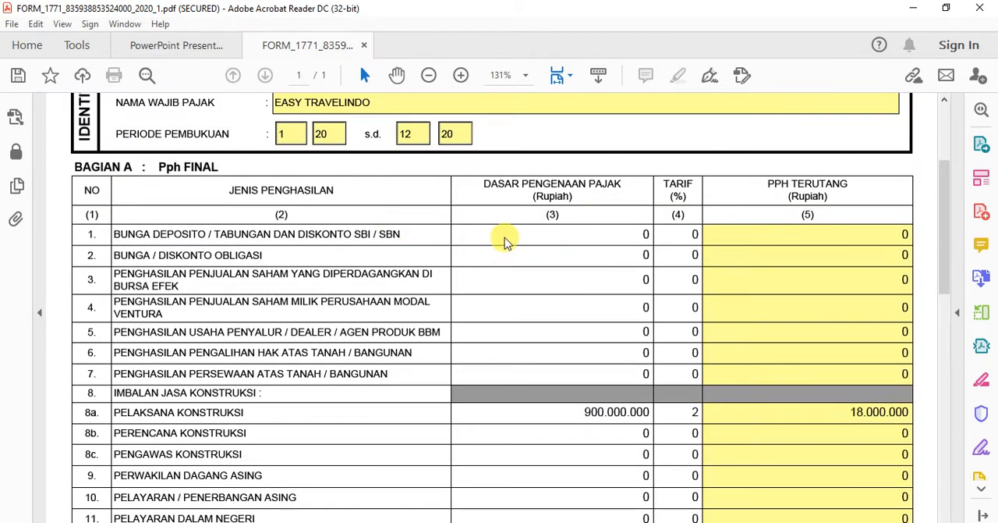
drag(606, 235, 661, 239)
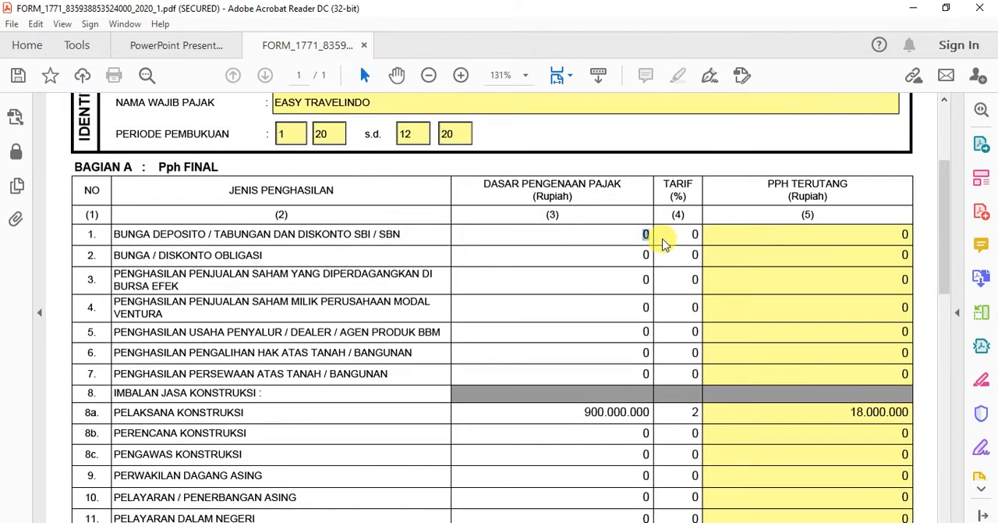
text(1)
text(10)
key(BackSpace)
key(BackSpace)
text(10)
key(BackSpace)
key(BackSpace)
text(10000000)
key(Tab)
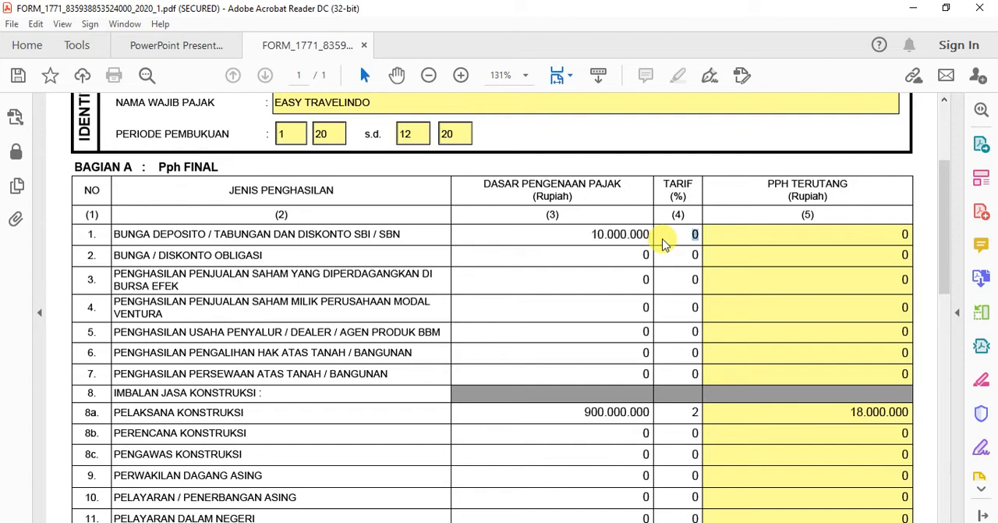
text(20)
key(Tab)
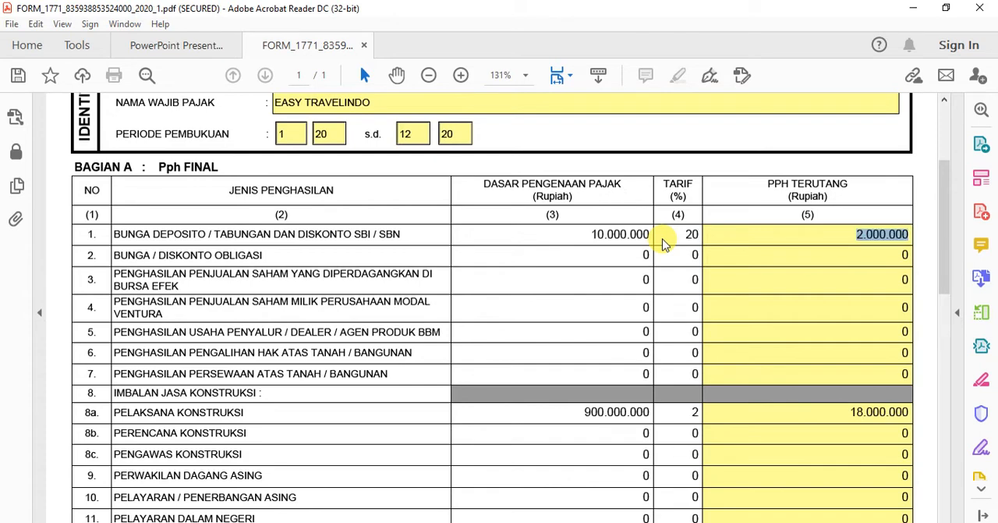
Reset the Dasar Pengenaan Pajak and Tarif of row 1, Bunga Deposito / Tabungan dan Diskonto SBI / SBN, to 0.
click(593, 234)
drag(593, 234, 667, 248)
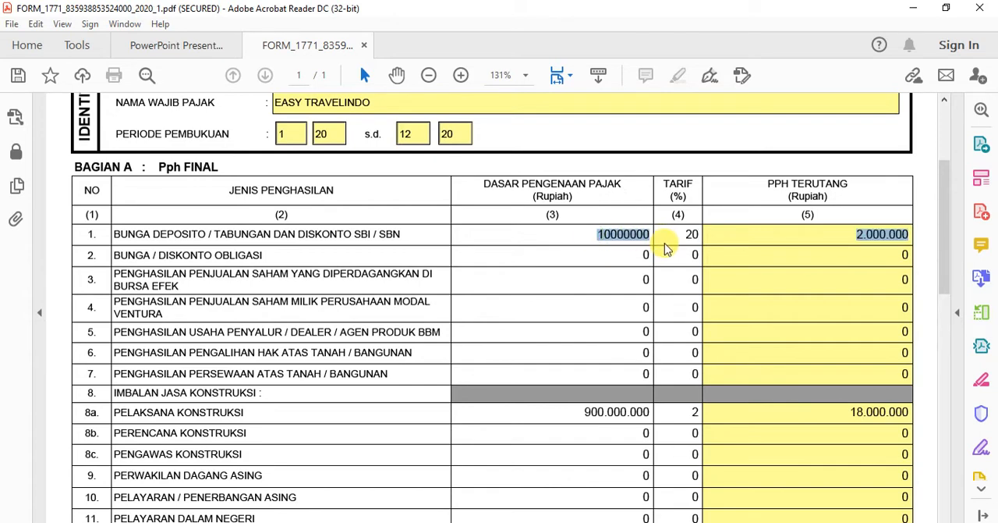
text(0)
key(Tab)
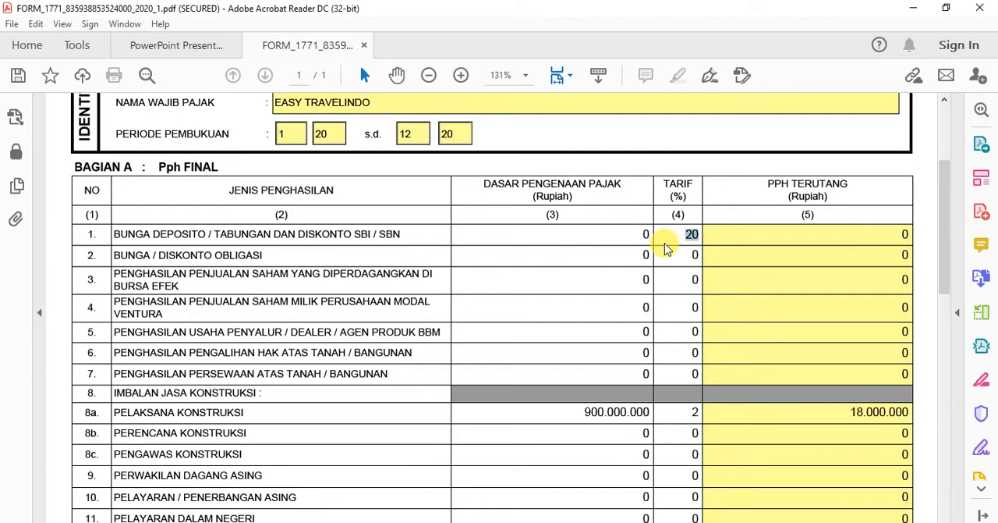
text(0)
key(Tab)
key(Tab)
Review the remaining rows of Bagian A and the Bagian B table of income not subject to tax in Lampiran IV.
scroll(718, 265, down, 1)
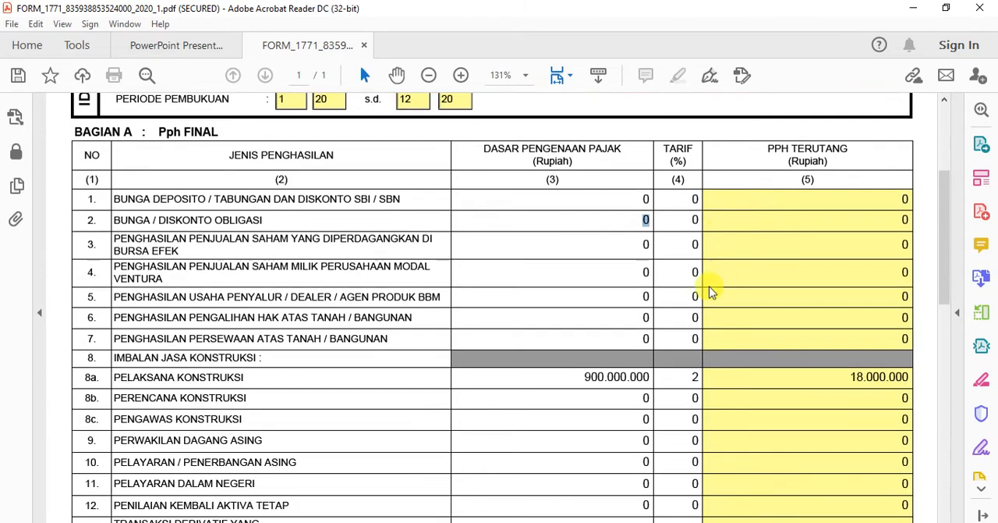
scroll(614, 376, down, 10)
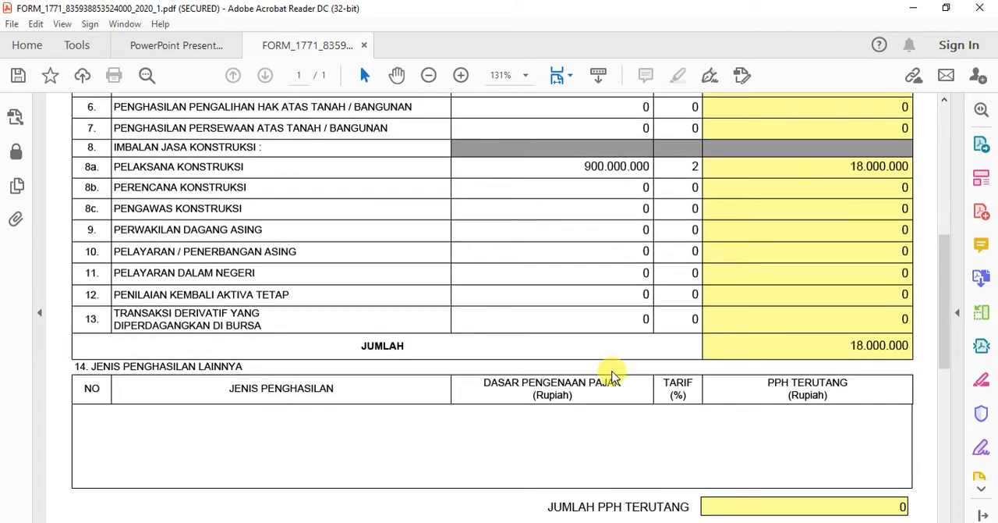
scroll(613, 377, up, 3)
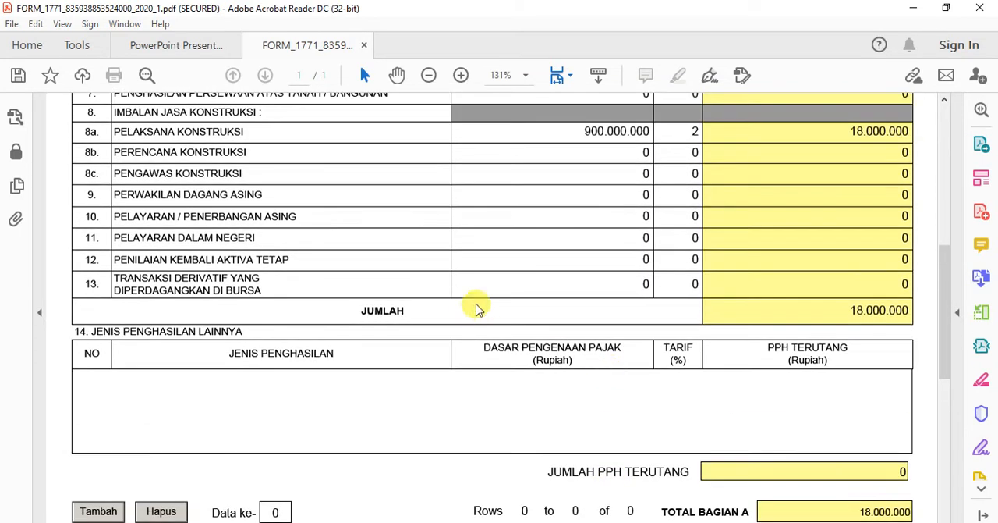
scroll(298, 191, up, 1)
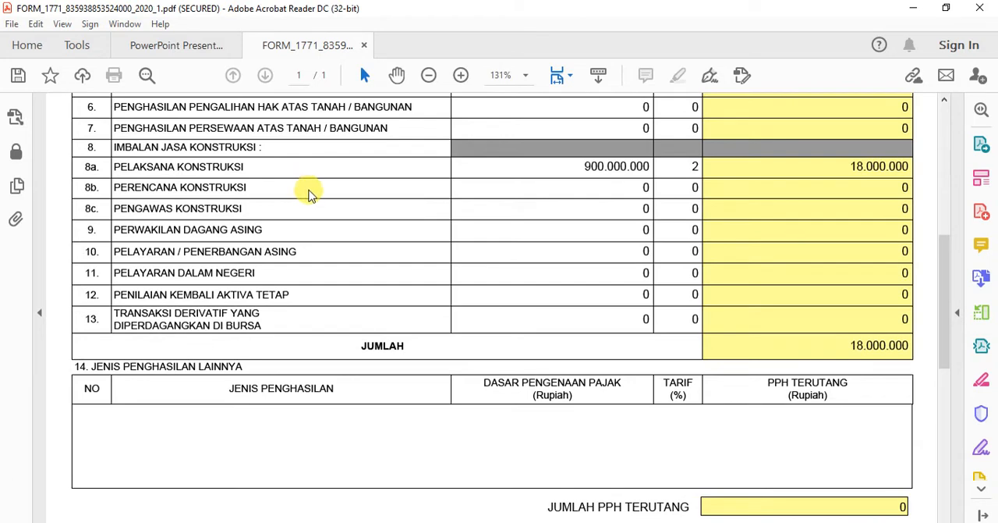
scroll(368, 205, down, 7)
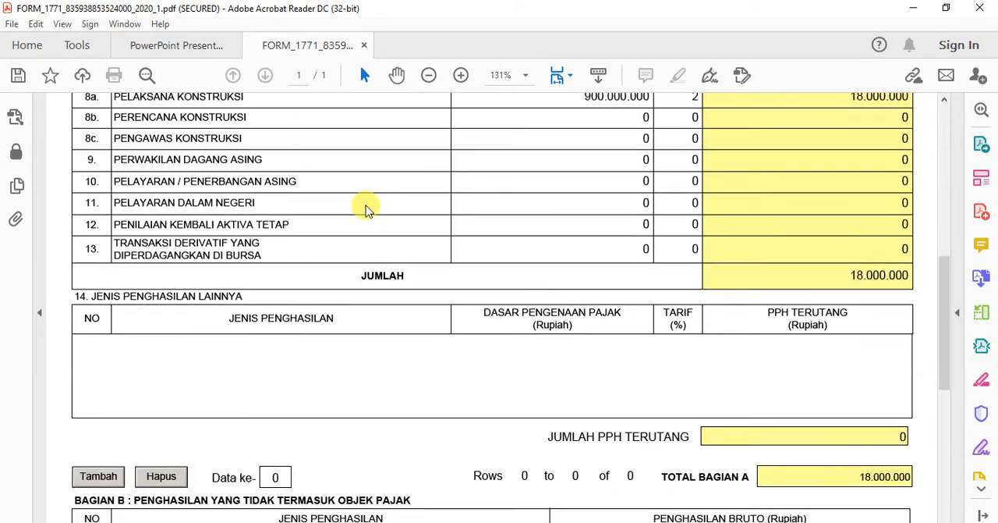
scroll(365, 205, down, 2)
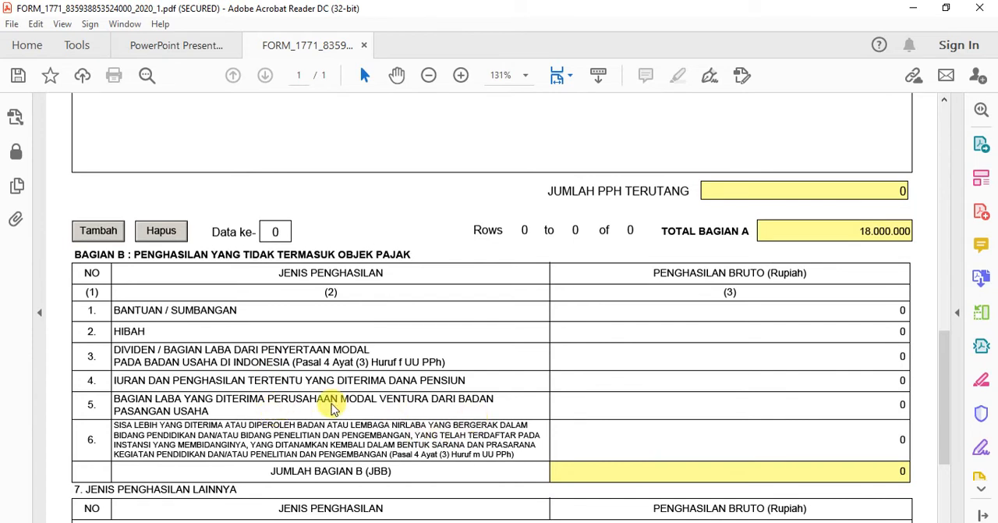
scroll(330, 401, down, 1)
scroll(366, 395, down, 2)
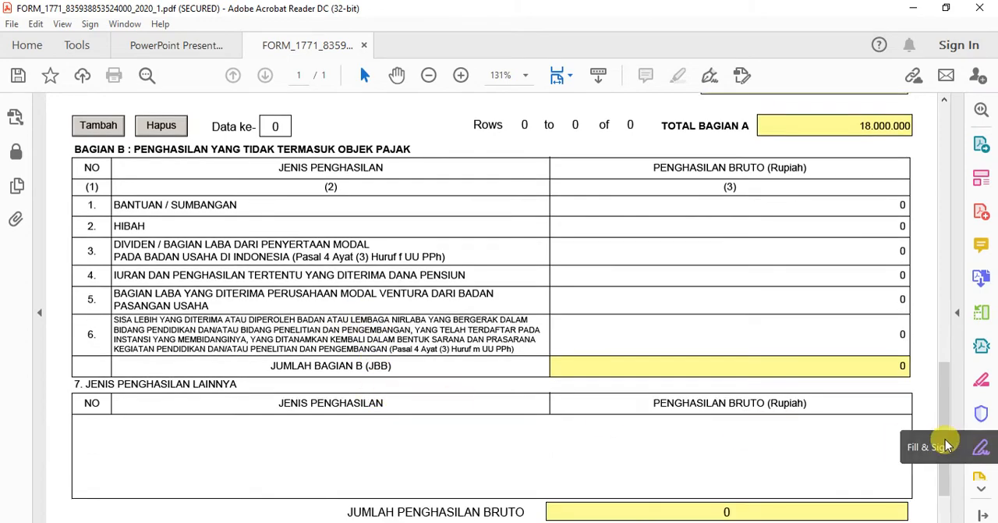
Open Lampiran III, the domestic tax credit attachment, from the form's attachment selector.
drag(943, 434, 947, 141)
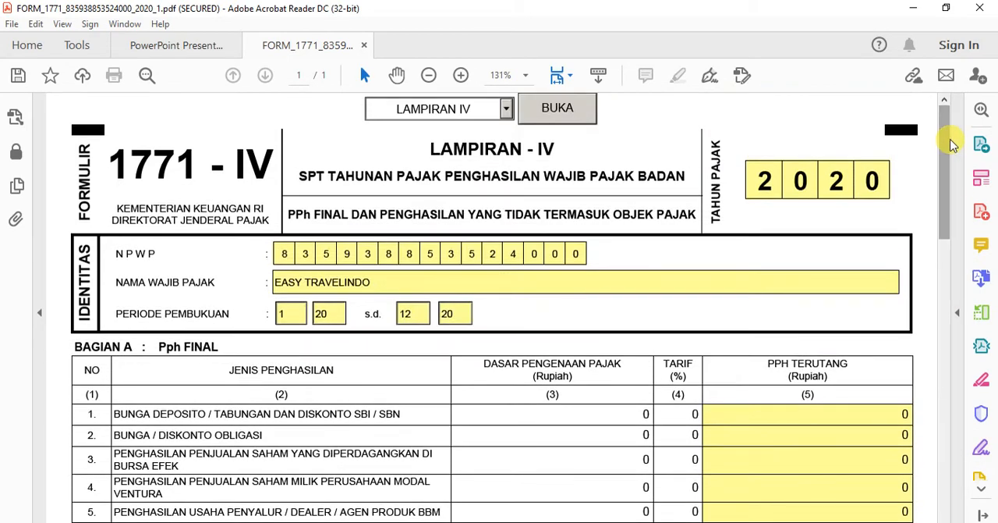
click(506, 109)
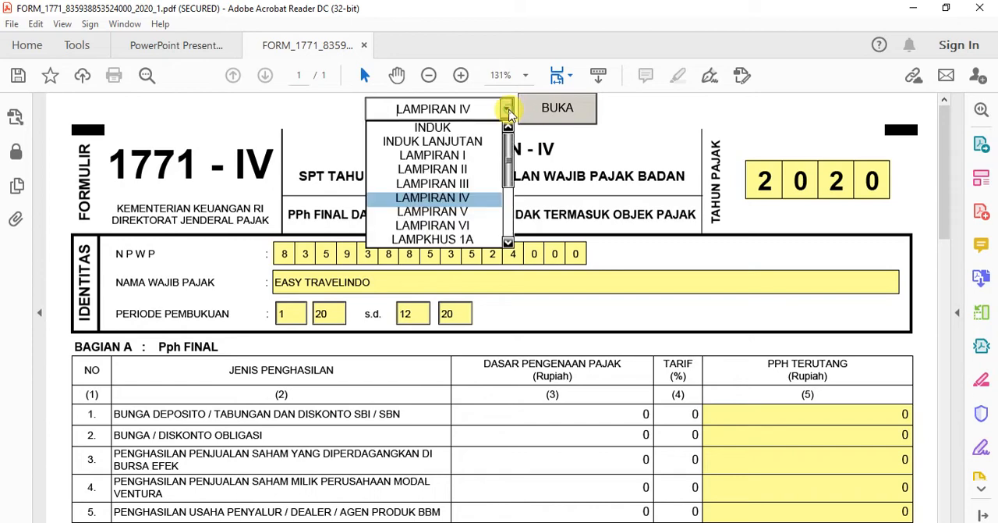
click(487, 183)
click(556, 110)
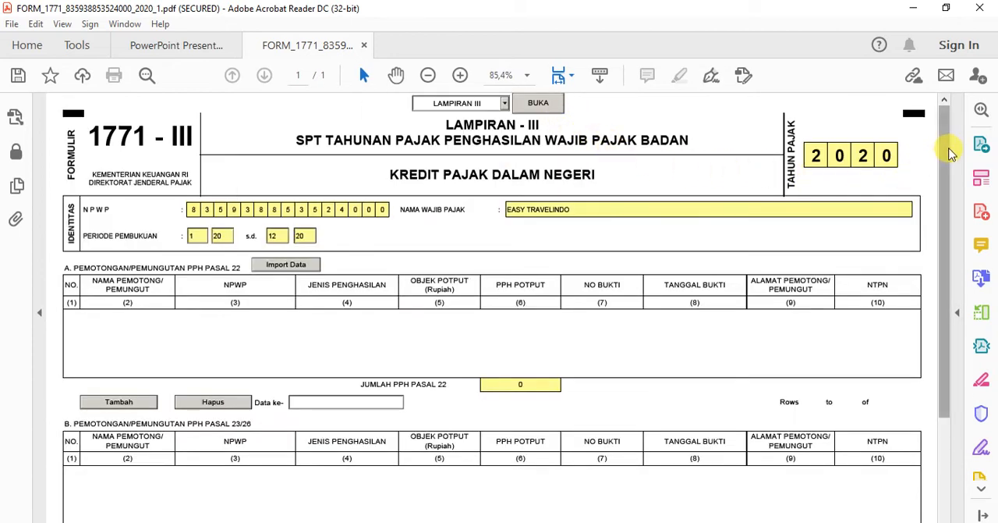
Examine the PPh Pasal 22 and PPh Pasal 23/26 withholding tables and the notes in Lampiran III.
drag(945, 149, 938, 166)
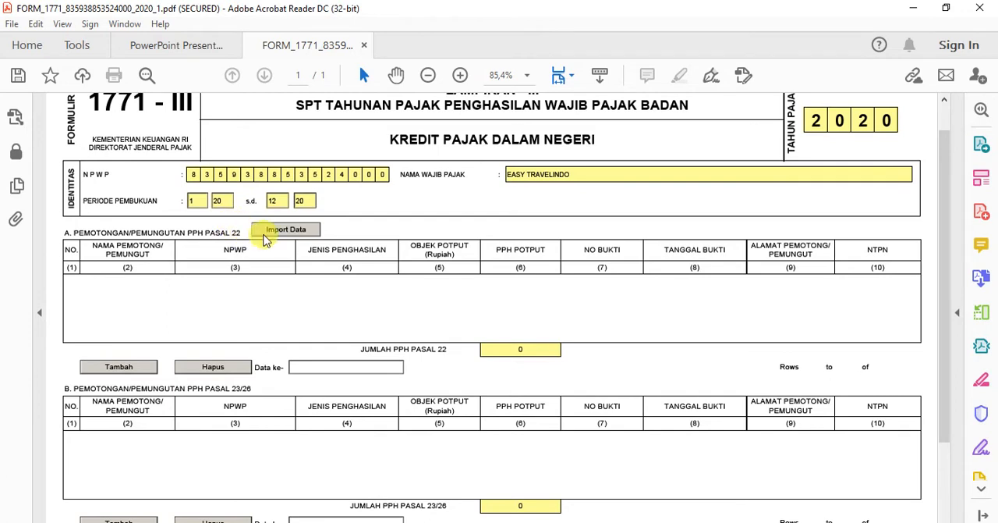
drag(942, 209, 944, 187)
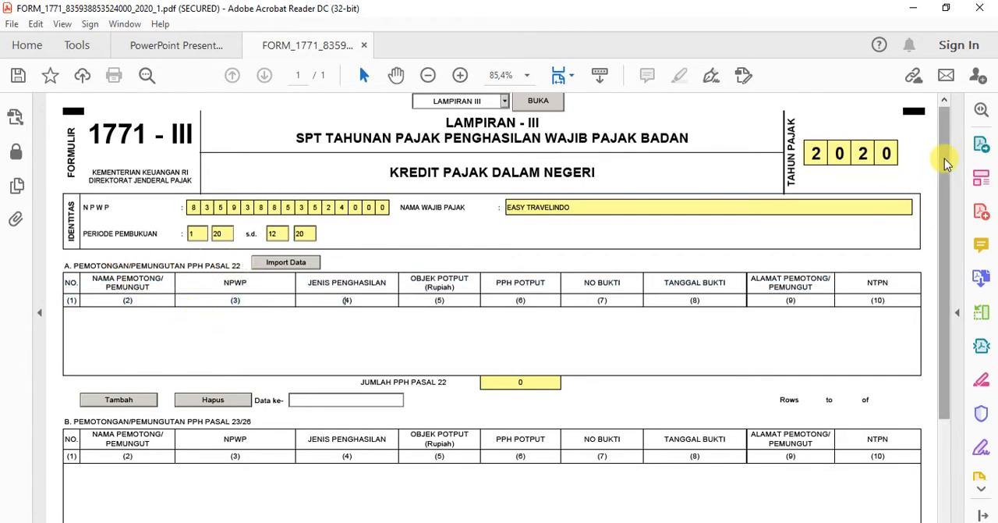
mouse_move(945, 158)
mouse_down()
mouse_move(945, 188)
mouse_move(944, 162)
mouse_up()
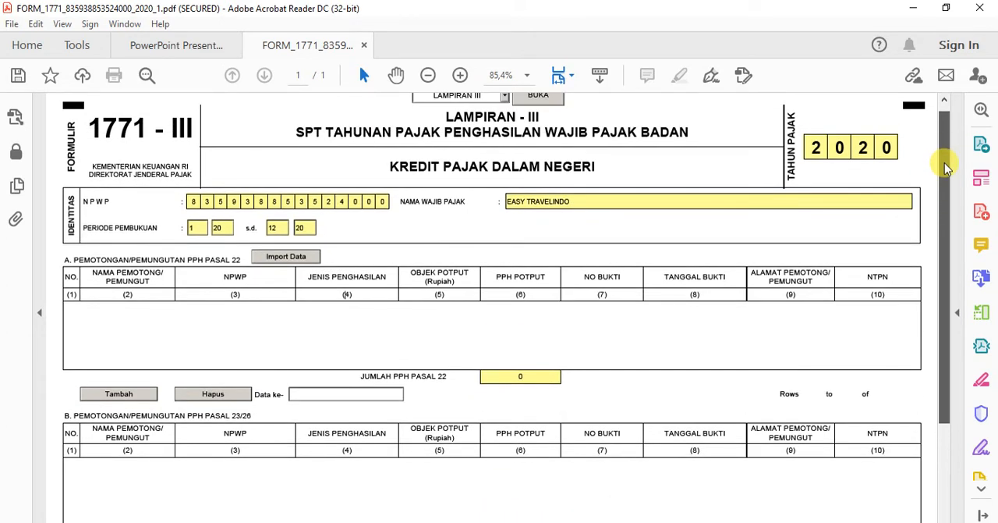
drag(944, 162, 945, 230)
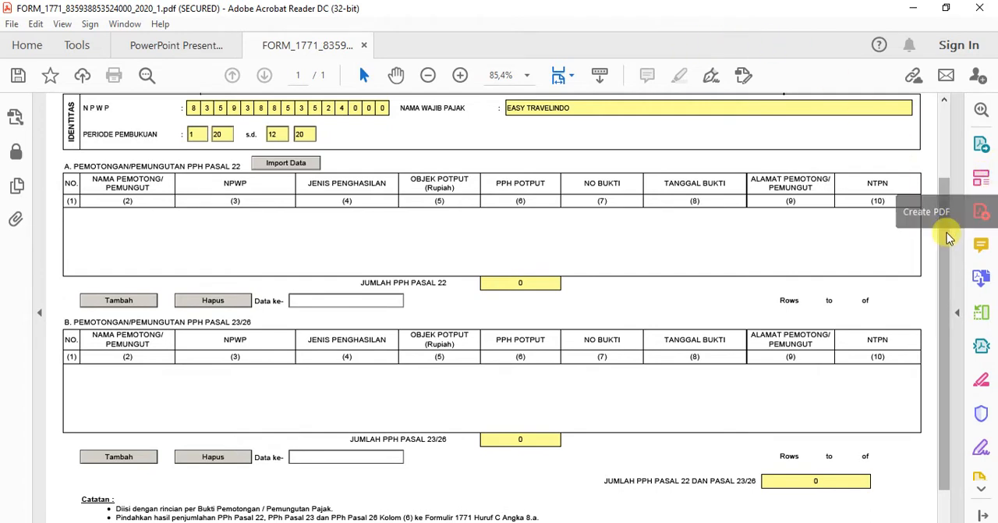
drag(946, 233, 948, 327)
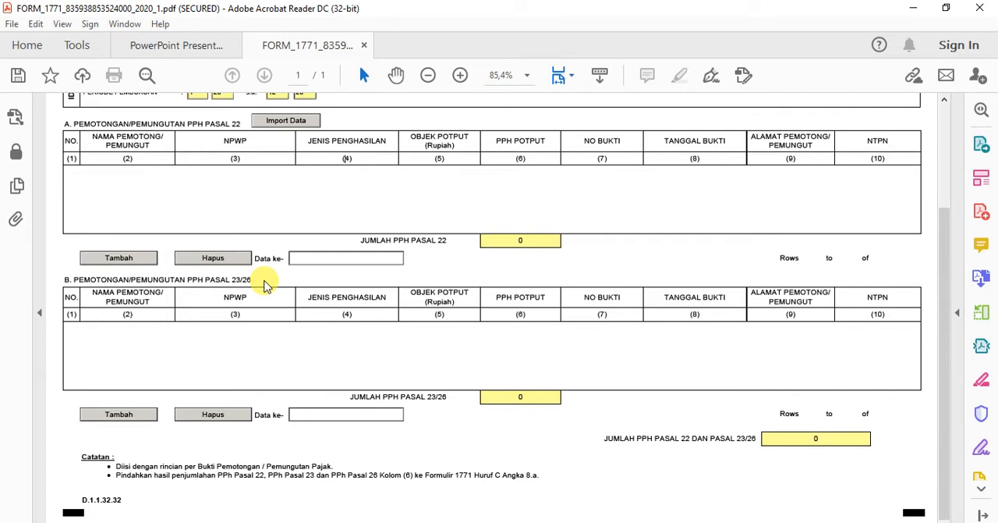
scroll(179, 227, up, 3)
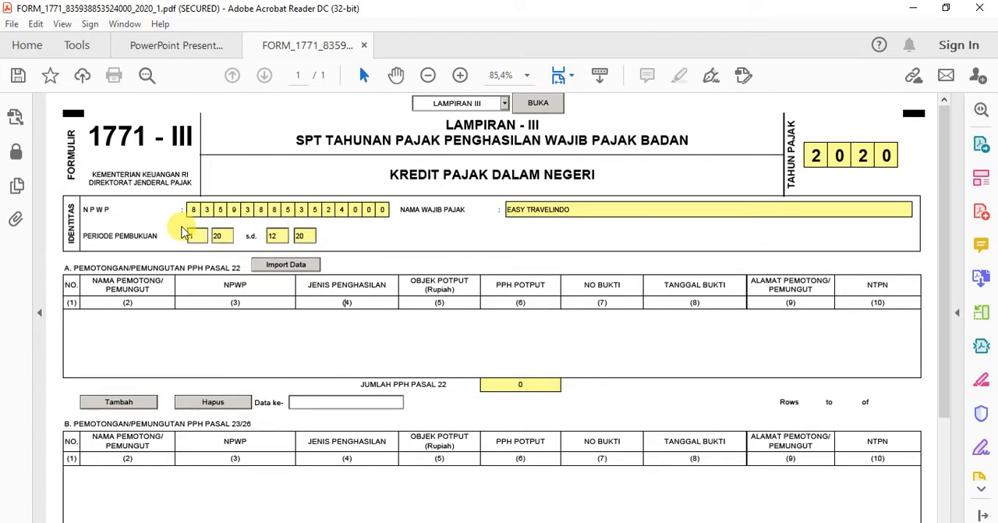
Open Lampiran II and look over its table of cost of goods sold and business expenses.
click(505, 103)
click(482, 147)
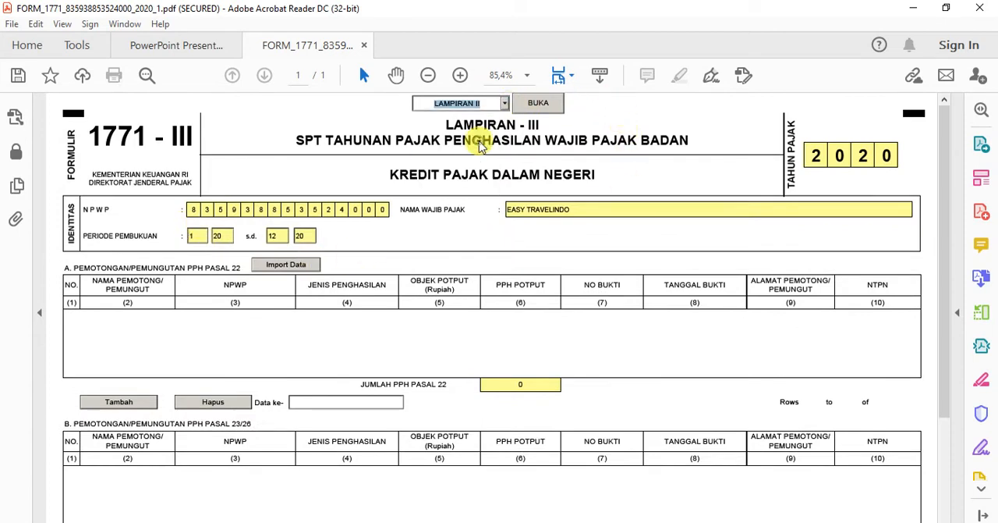
click(537, 103)
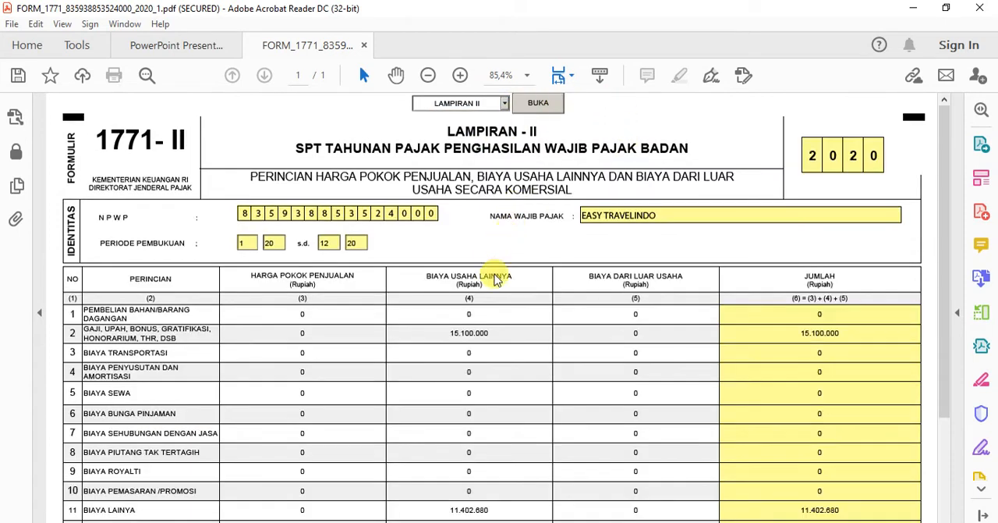
scroll(494, 278, down, 3)
scroll(494, 279, up, 1)
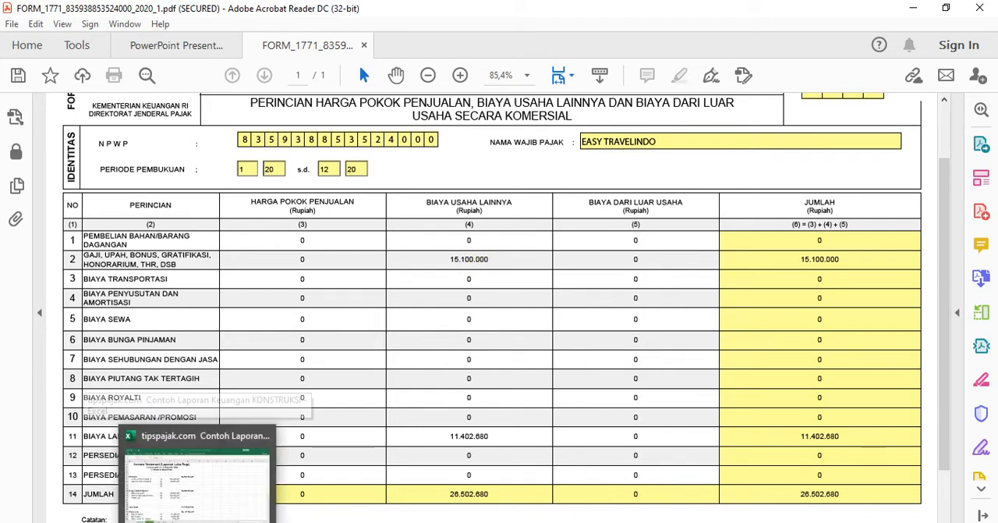
Look up Bahan Bangunan on the Excel Laba Rugi sheet and enter 400.000.000 as Harga Pokok Penjualan for row 1, Pembelian Bahan/Barang Dagangan.
click(199, 522)
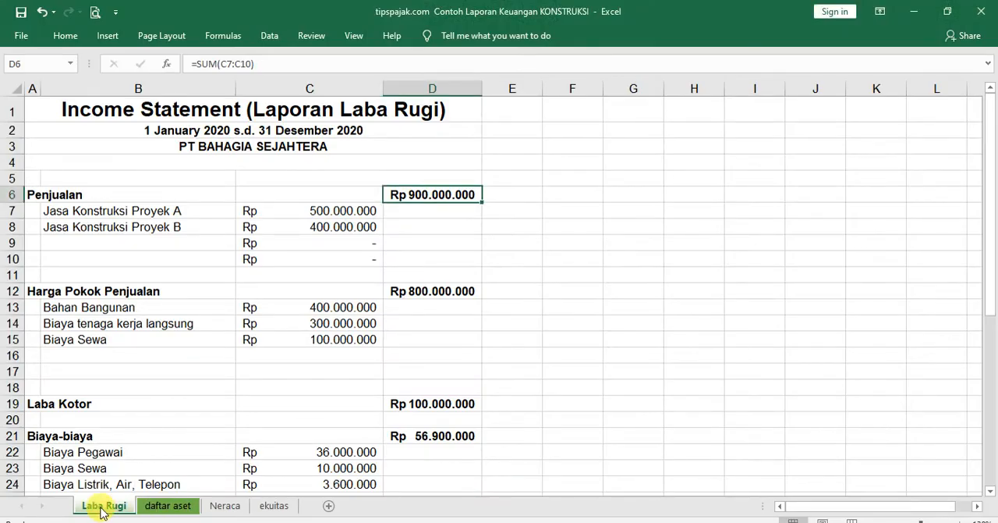
click(327, 305)
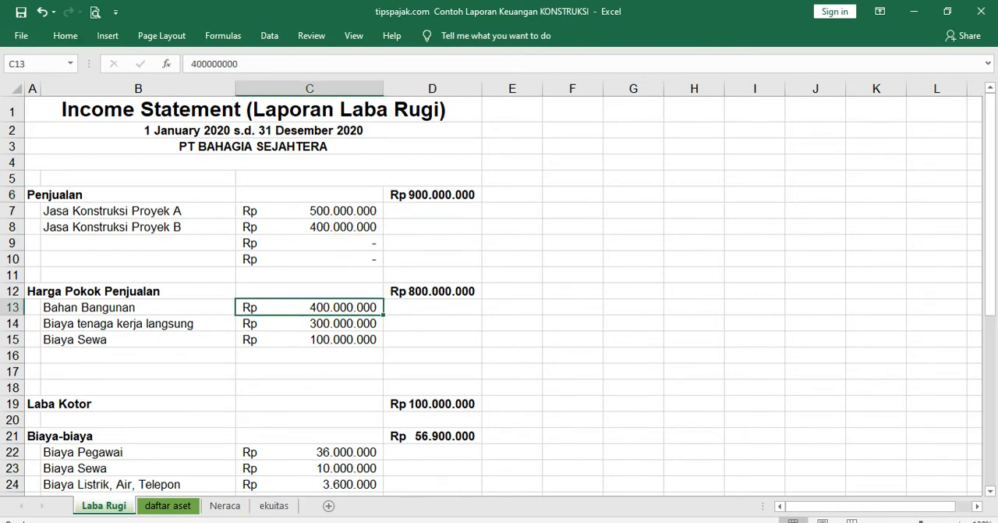
mouse_move(271, 521)
click(278, 496)
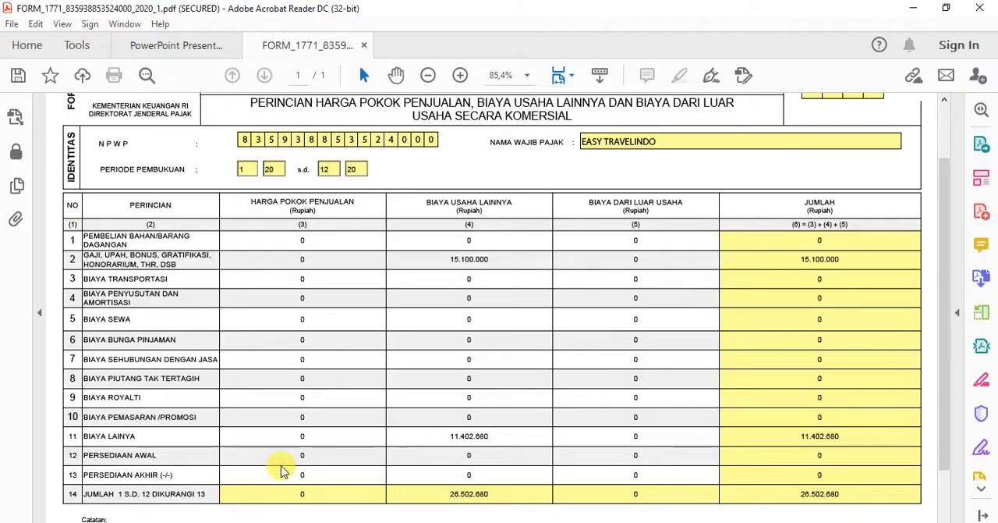
click(278, 245)
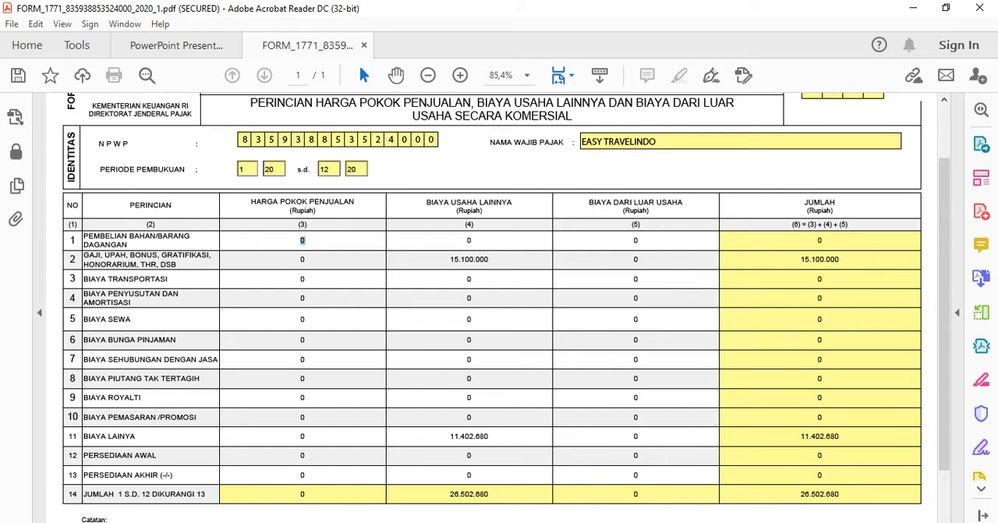
key(alt+Tab)
key(alt+Tab)
text(400000000)
key(Tab)
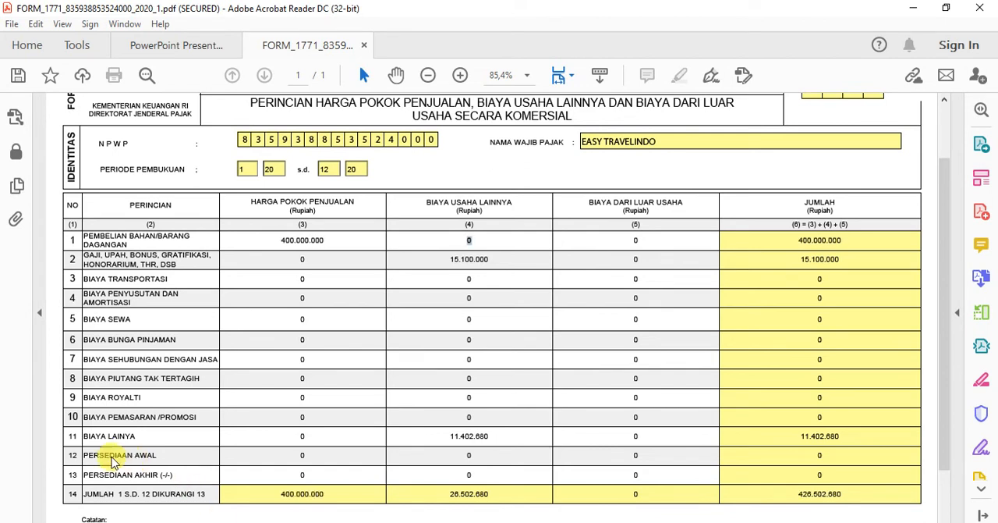
Enter a Harga Pokok Penjualan of 300.000.000 for row 2, Gaji, Upah, Bonus, Gratifikasi, Honorarium, THR, DSB.
click(288, 260)
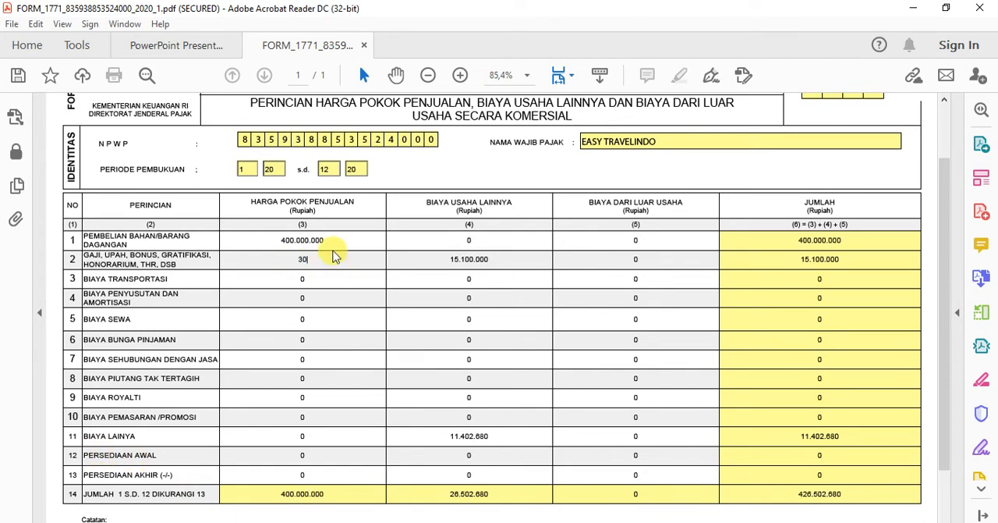
text(300.000.0)
text(00)
key(Tab)
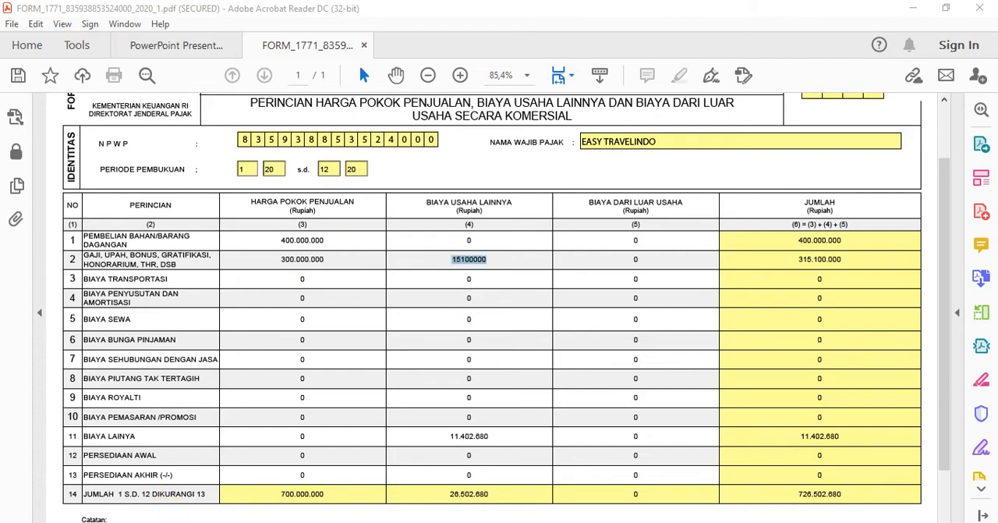
Using the Laba Rugi sheet, enter 100.000.000 for Biaya Sewa under Harga Pokok Penjualan and 36.000.000 for Gaji under Biaya Usaha Lainnya.
key(alt+Tab)
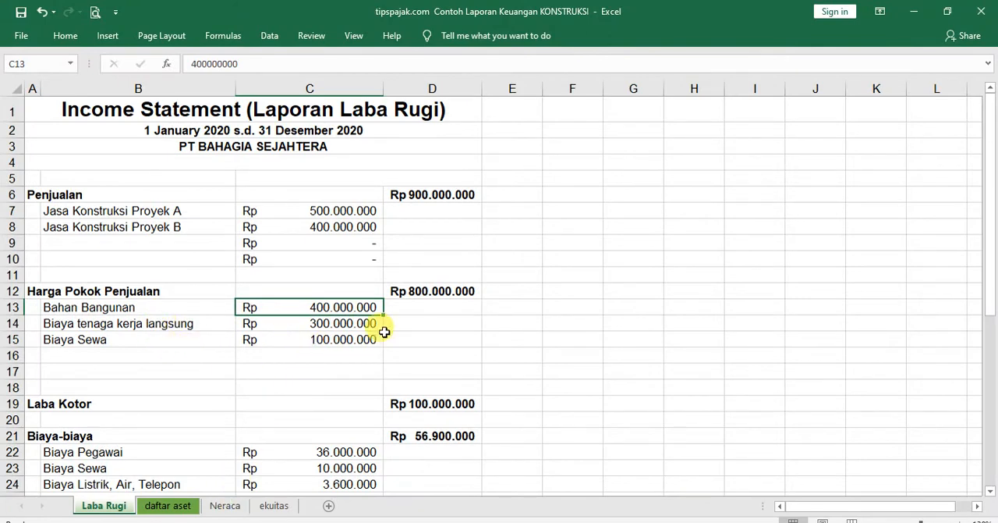
click(407, 338)
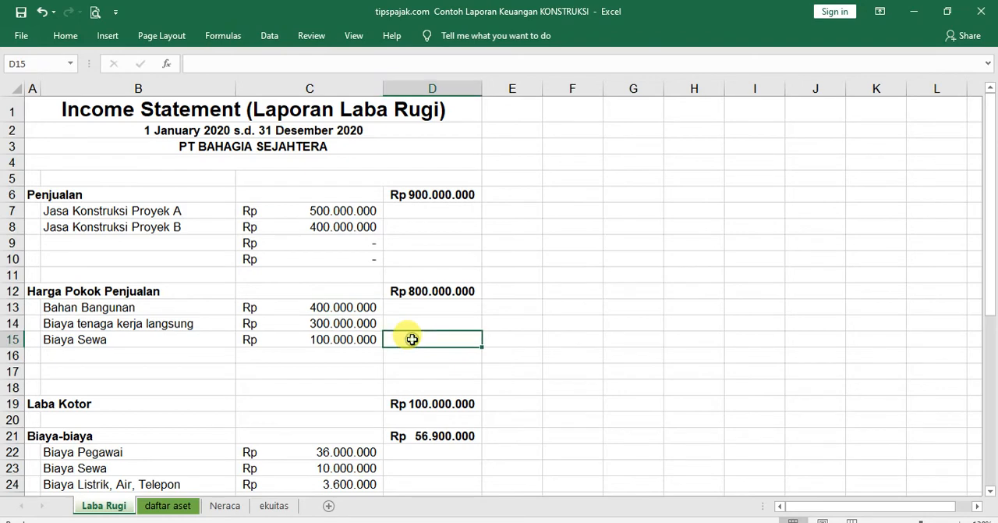
click(319, 342)
click(222, 509)
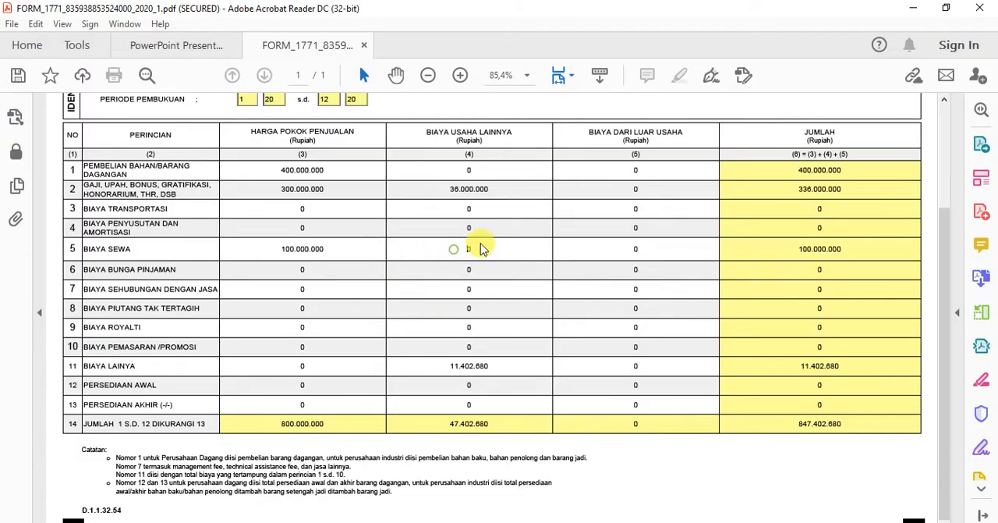
Using the Laba Rugi sheet, enter 10.000.000 for Biaya Sewa and 2.500.000 for Biaya Penyusutan dan Amortisasi under Biaya Usaha Lainnya.
drag(459, 247, 487, 254)
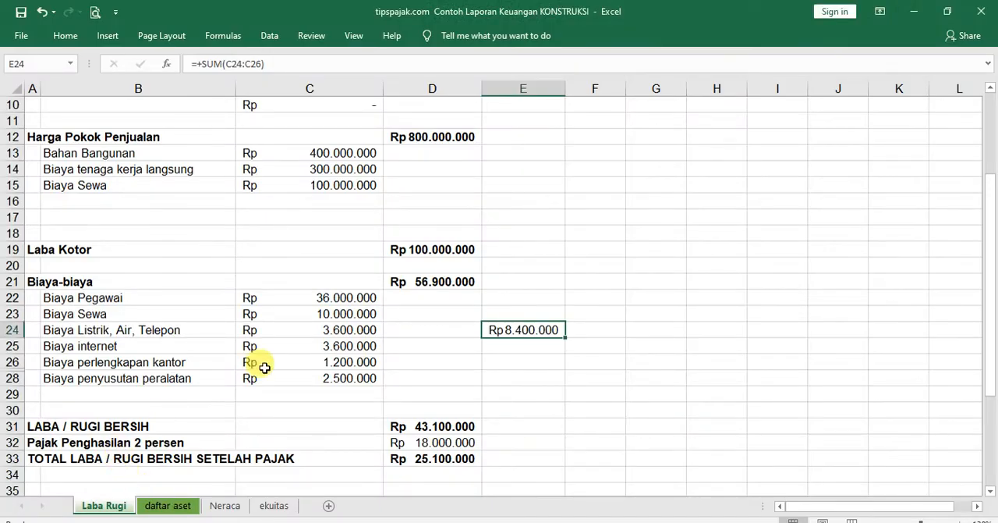
click(338, 378)
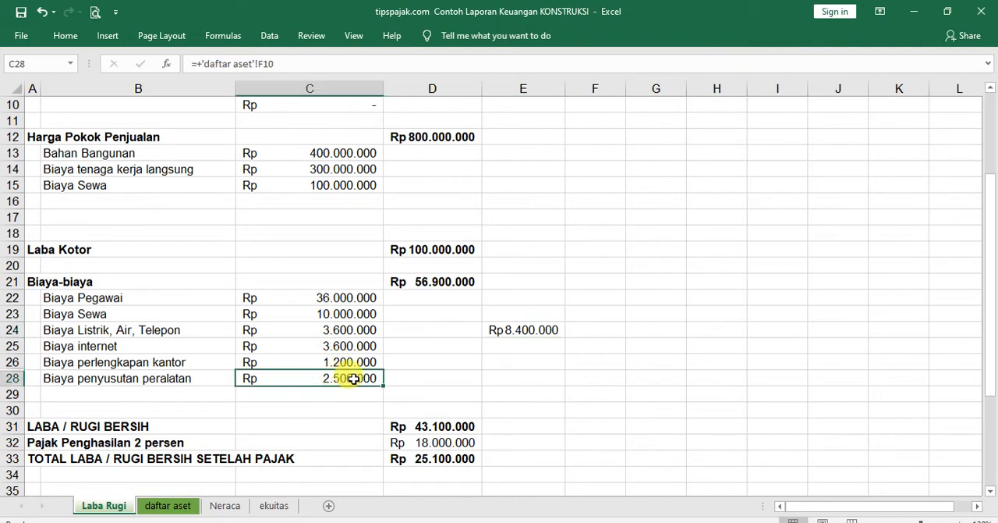
Combine the electricity, internet and office supplies costs from the Laba Rugi sheet and enter 8.400.000 as Biaya Lainya under Biaya Usaha Lainnya.
drag(368, 330, 368, 361)
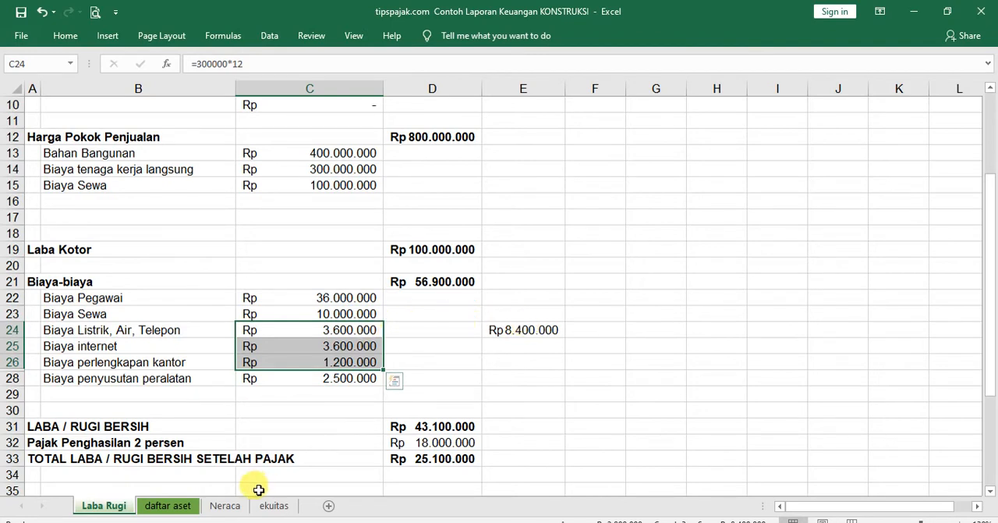
click(338, 521)
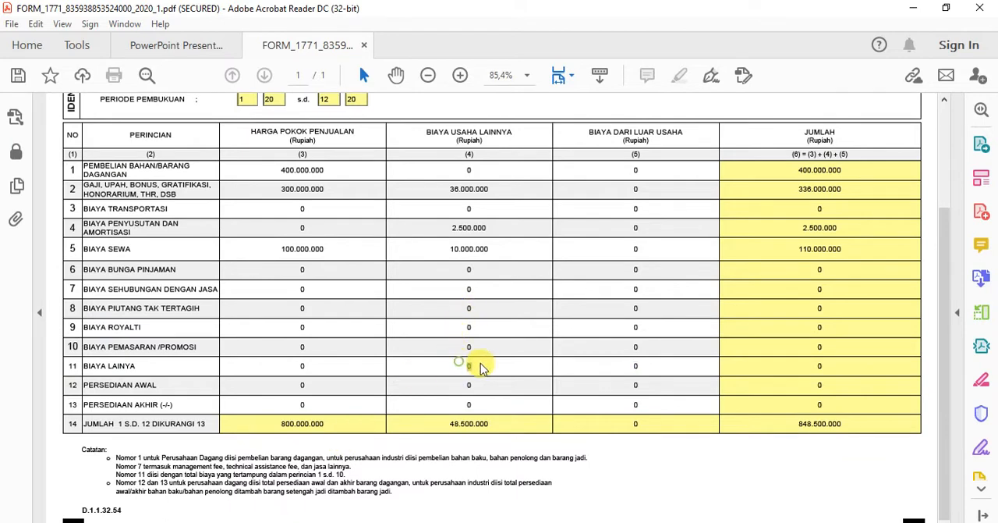
drag(466, 364, 492, 366)
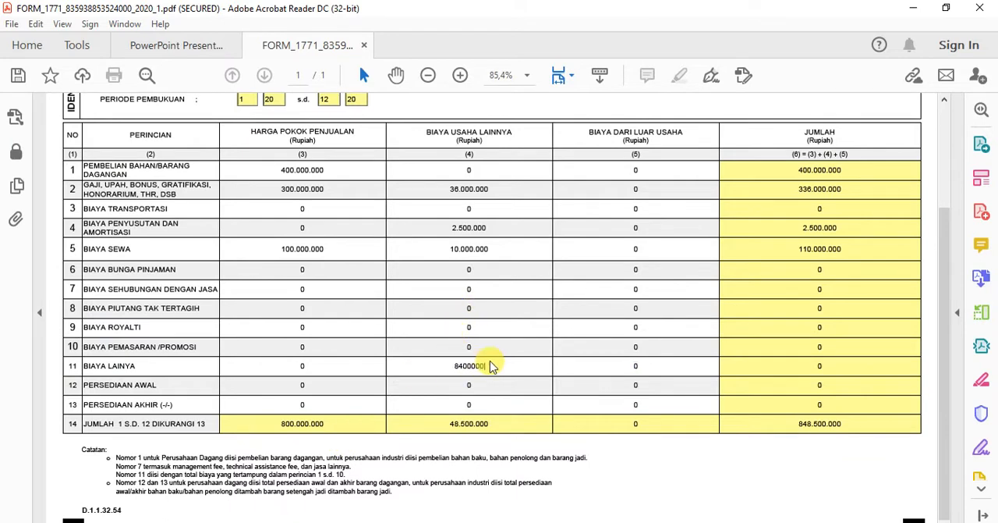
key(Return)
scroll(498, 390, up, 1)
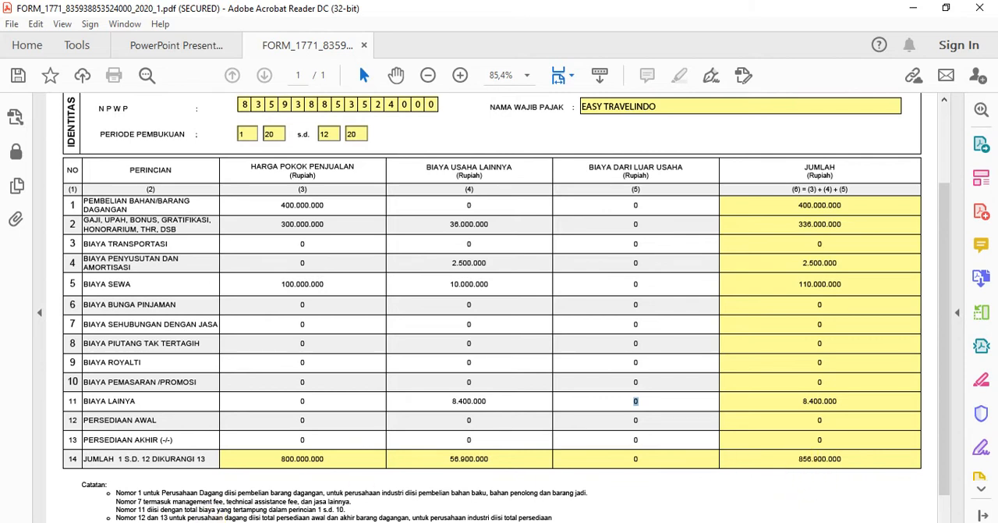
Compare the Harga Pokok Penjualan and Biaya-biaya totals on the Excel Laba Rugi sheet with the row 14 totals of Lampiran II.
click(201, 521)
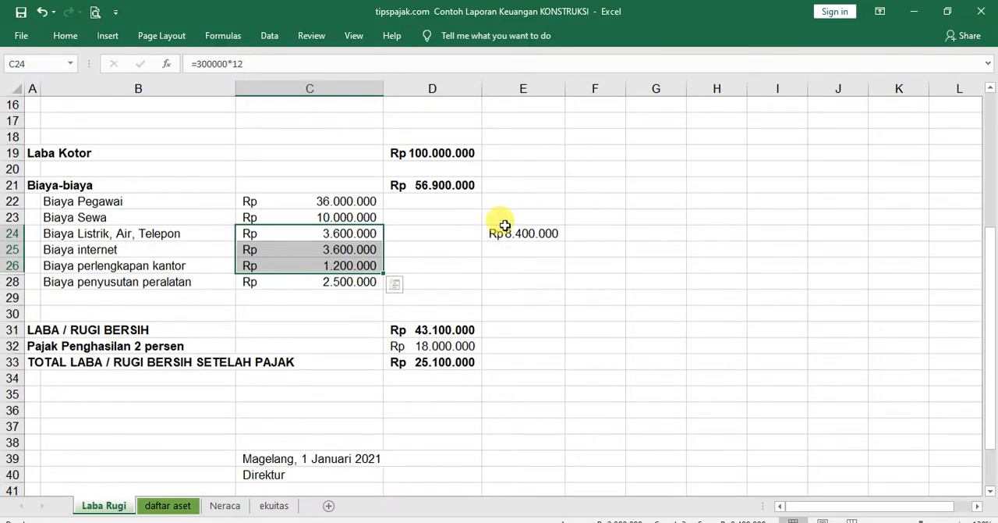
scroll(493, 231, up, 3)
scroll(493, 232, up, 1)
click(449, 230)
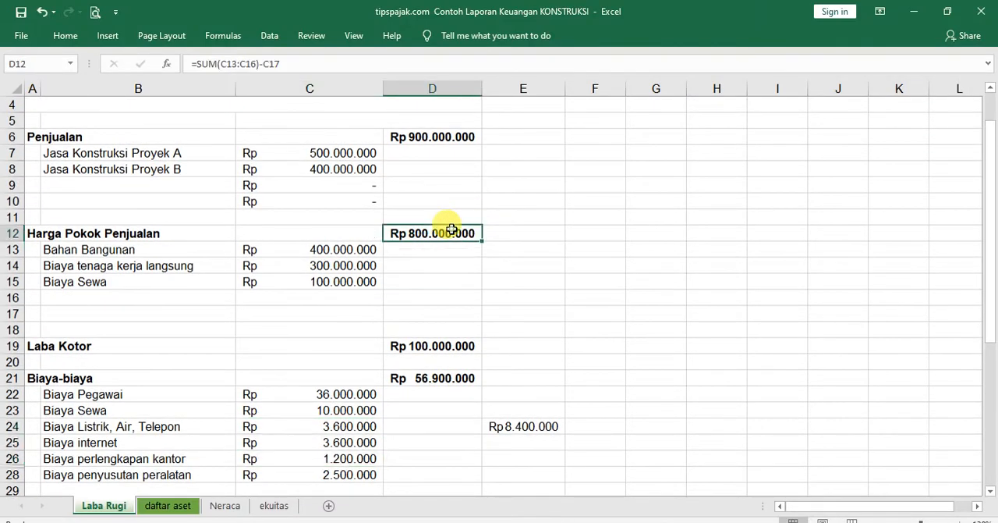
click(444, 378)
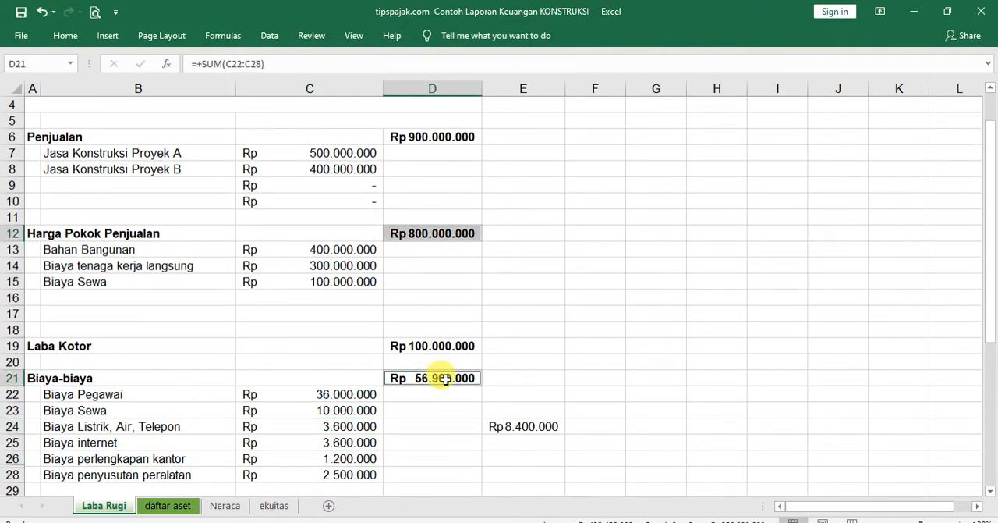
click(301, 521)
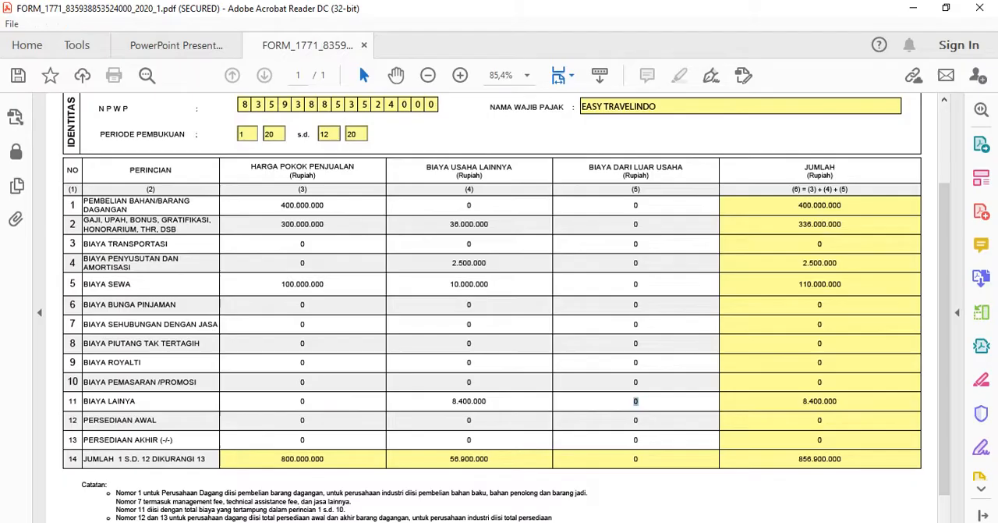
scroll(430, 330, down, 1)
scroll(436, 304, up, 4)
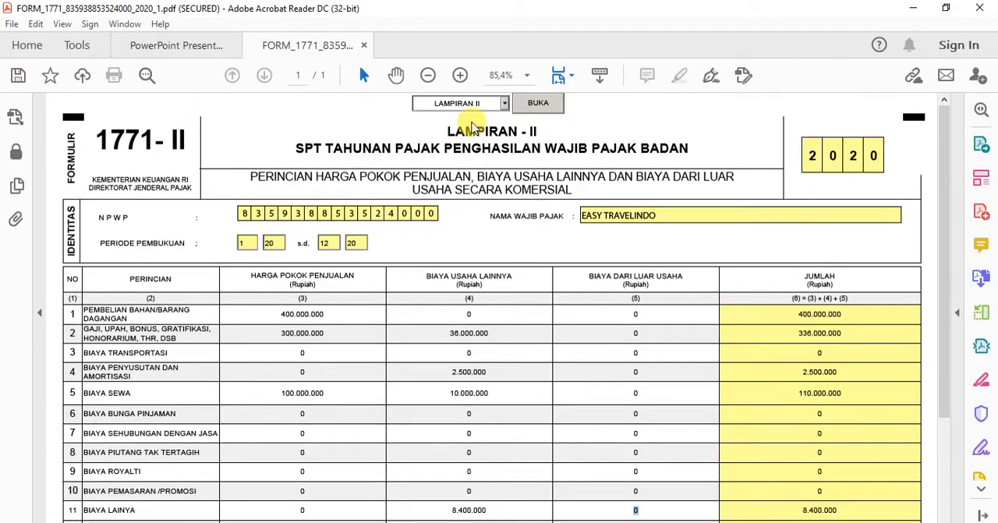
Check the Biaya Sewa amounts in row 5 of Lampiran II under Harga Pokok Penjualan and Biaya Usaha Lainnya.
click(505, 103)
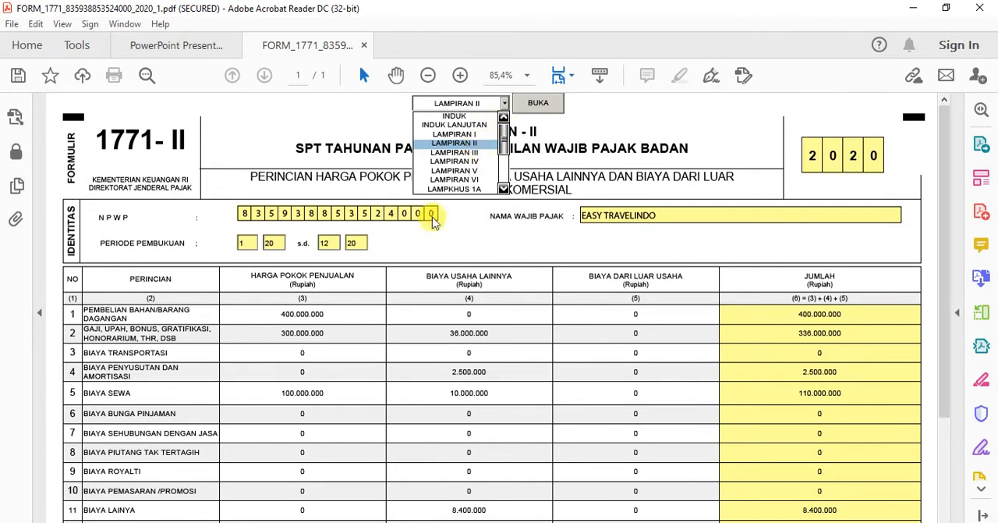
click(308, 411)
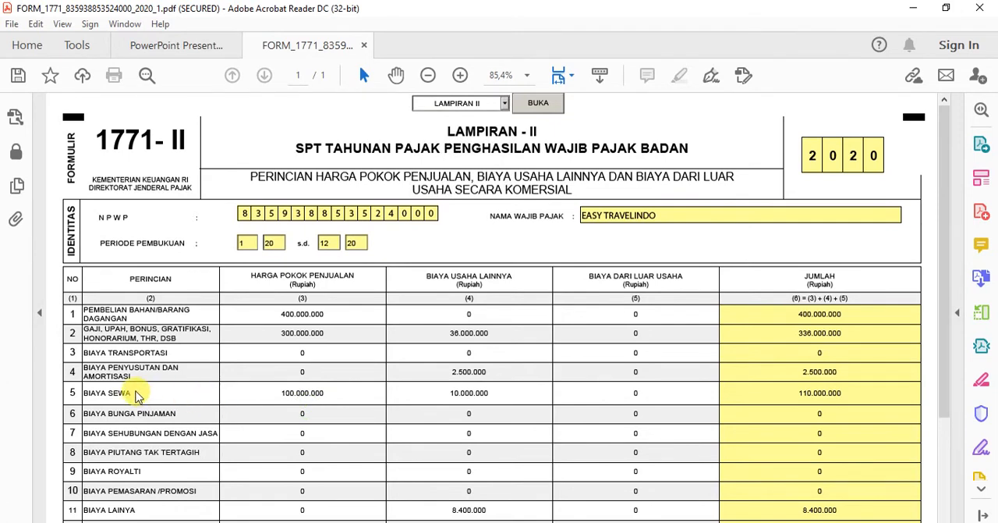
drag(88, 399, 346, 392)
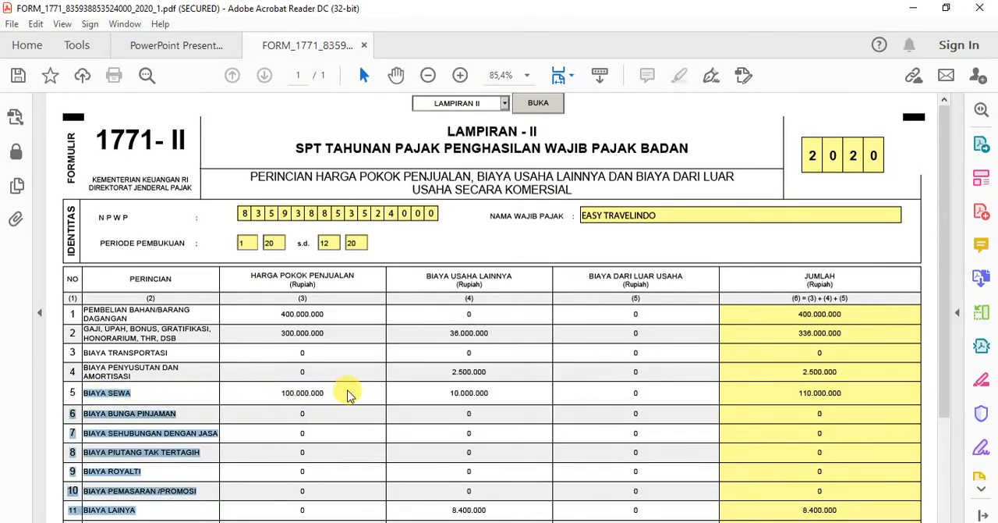
click(359, 398)
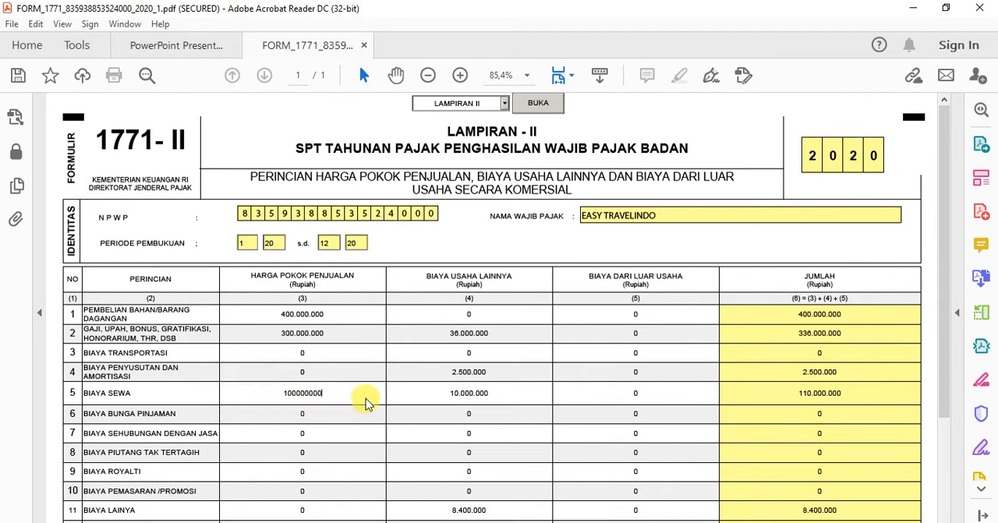
click(506, 397)
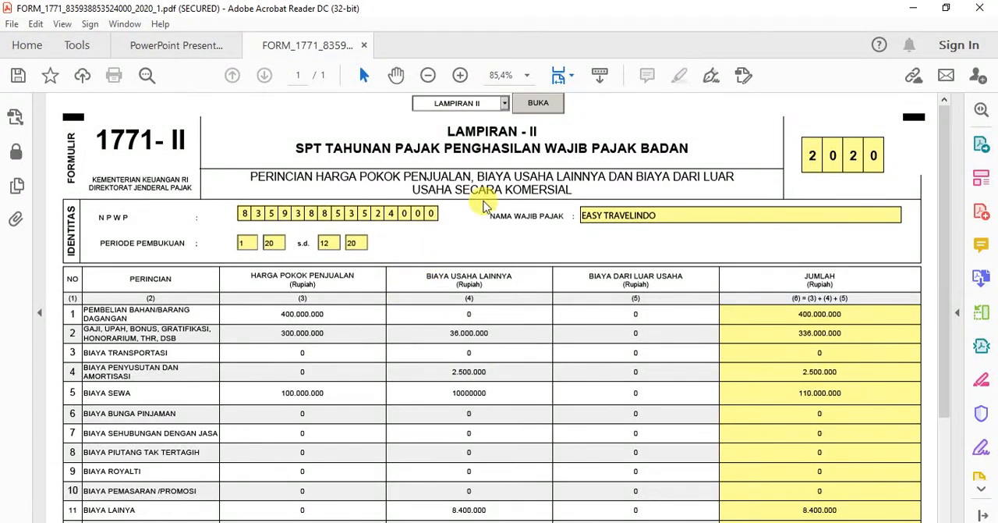
Open Lampiran I and enter 900.000.000 for line 1a, Peredaran Usaha.
click(505, 103)
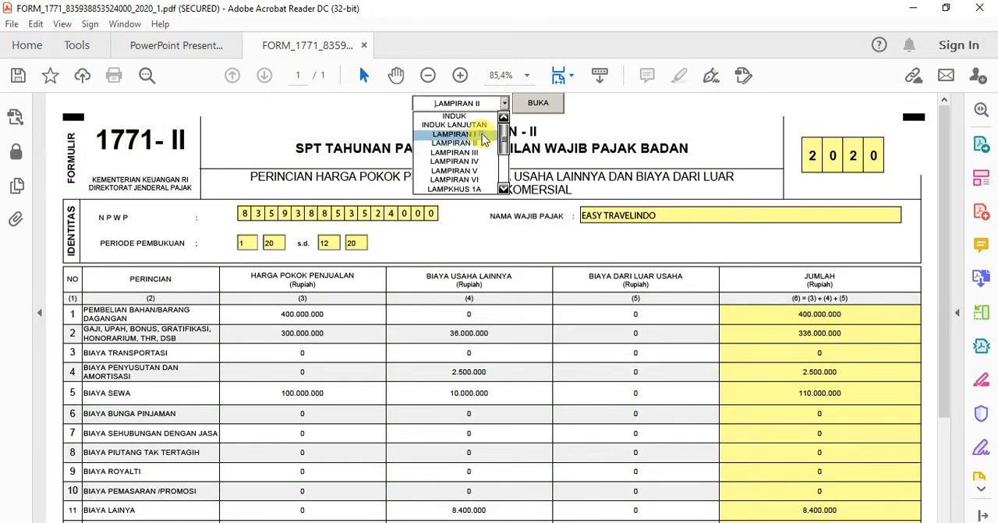
click(481, 133)
click(537, 104)
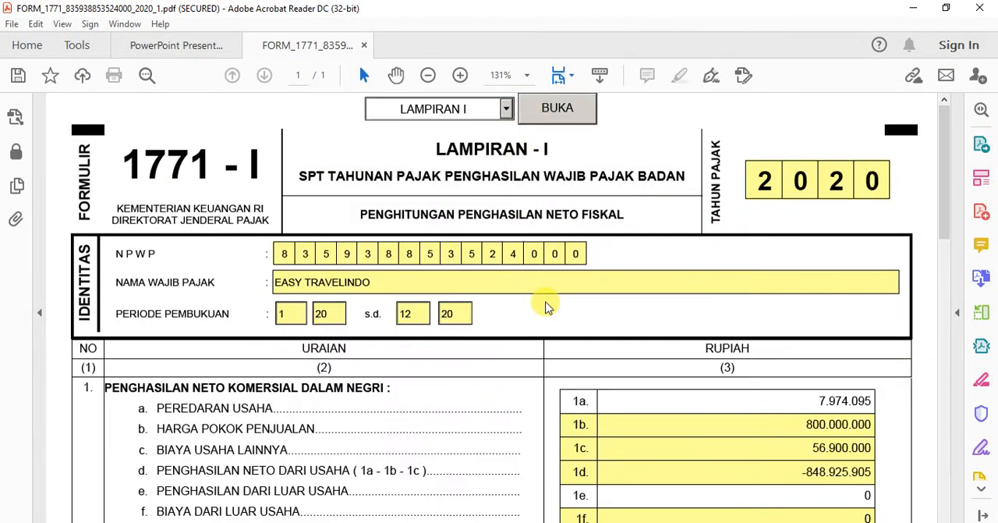
scroll(546, 304, down, 2)
click(800, 329)
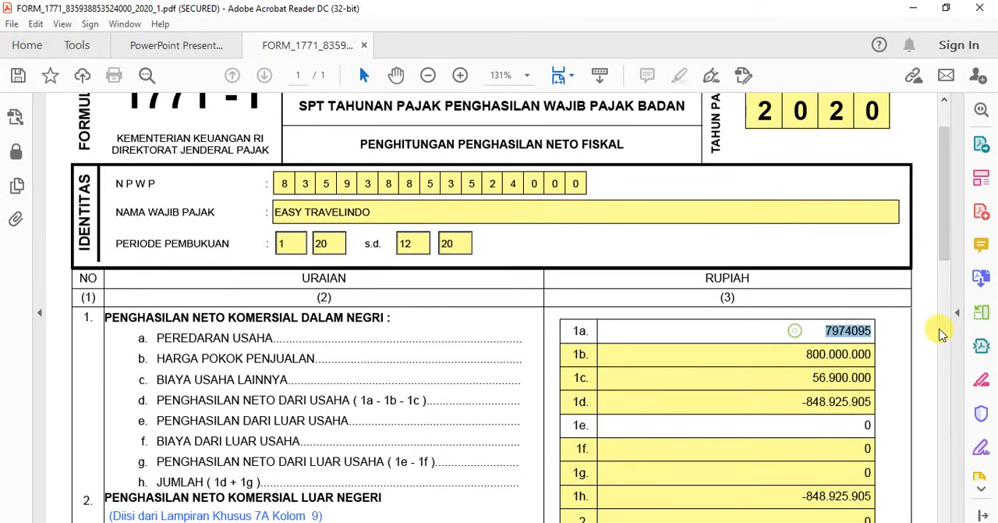
text(900000000)
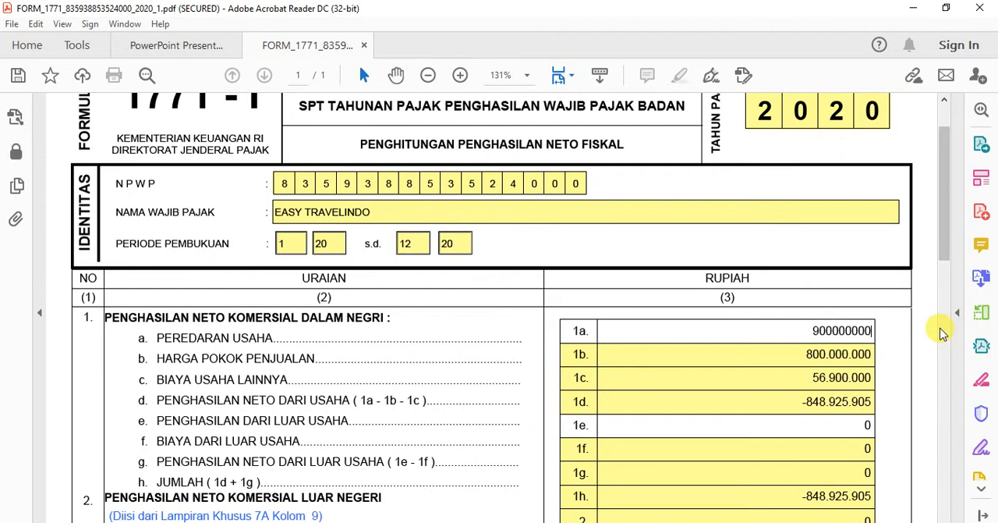
key(Tab)
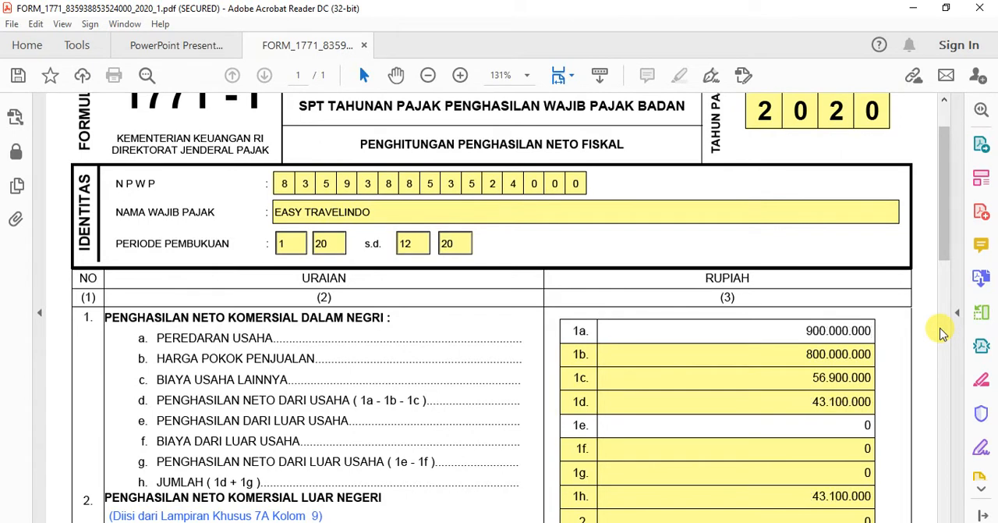
Compare the net income calculated on Lampiran I with Laba / Rugi Bersih on the Excel Laba Rugi sheet.
scroll(942, 333, down, 4)
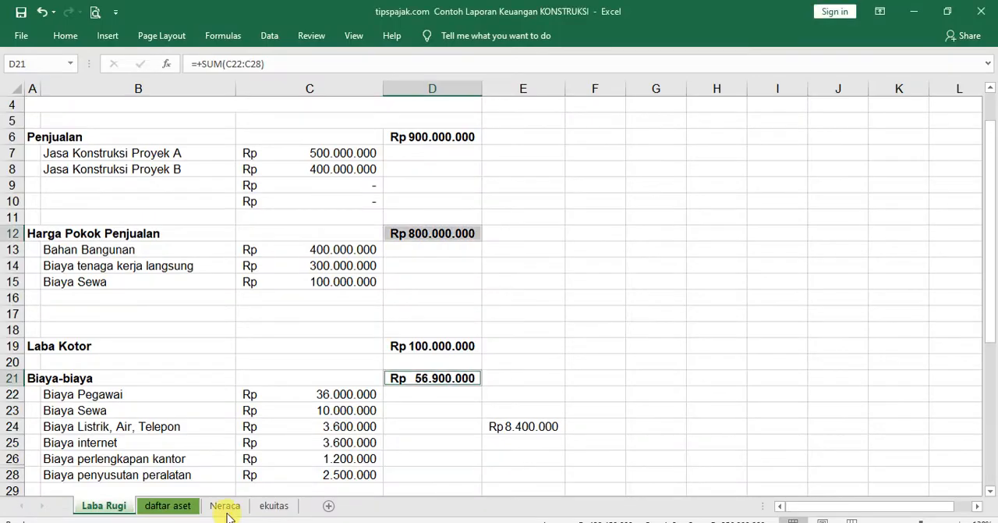
scroll(325, 434, down, 1)
click(398, 429)
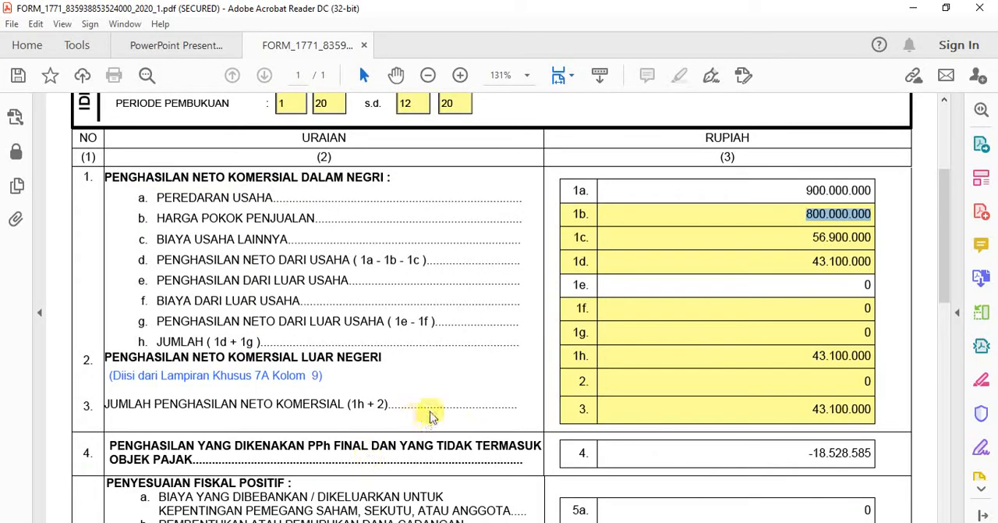
Enter 43.100.000 in line 4 of Lampiran I, income subject to final PPh and not included as a tax object.
scroll(747, 364, down, 1)
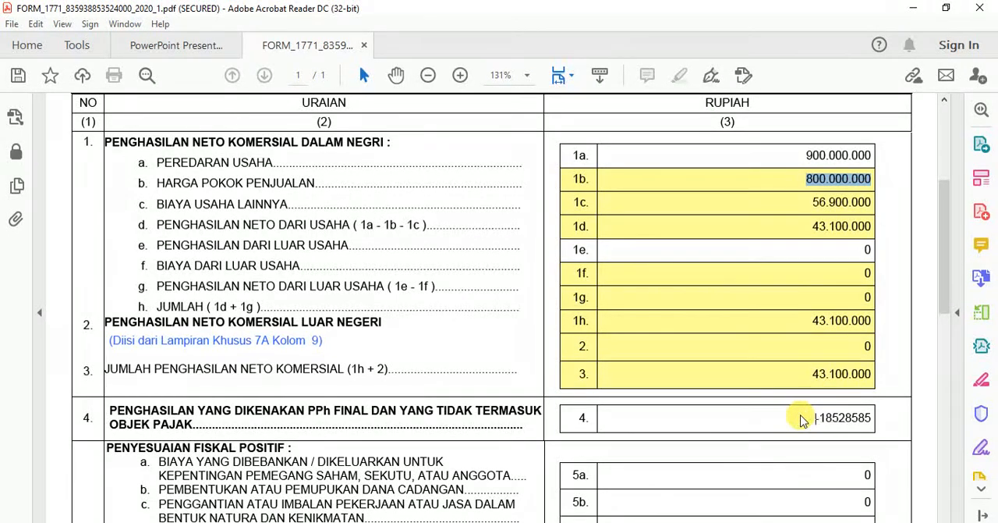
drag(803, 422, 883, 419)
text(43.100.000)
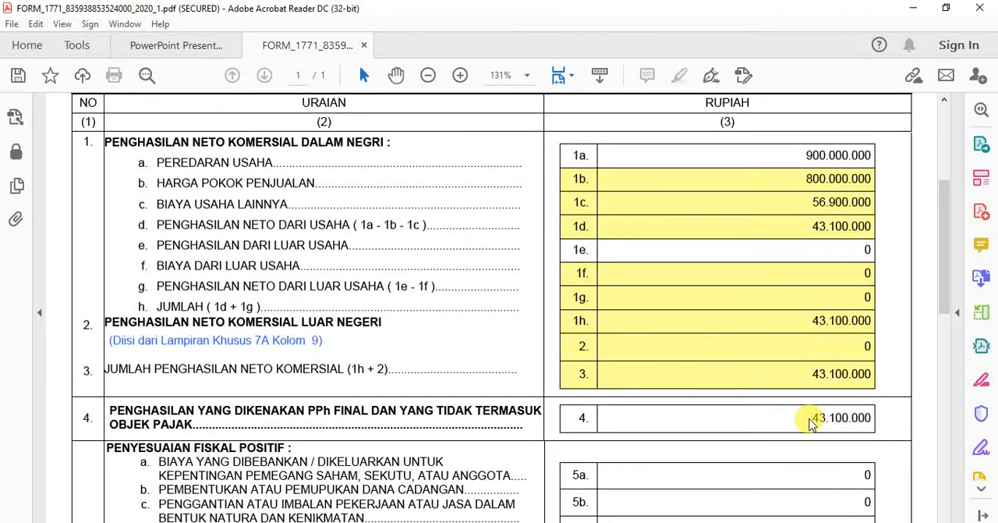
Set line 4 of Lampiran I, Penghasilan yang Dikenakan PPh Final, to 0.
scroll(832, 427, down, 3)
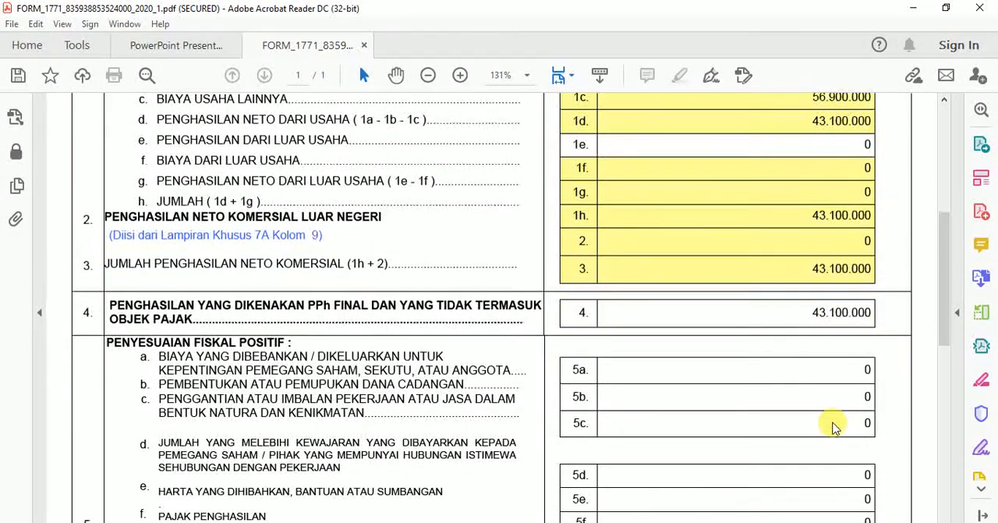
drag(811, 319, 886, 323)
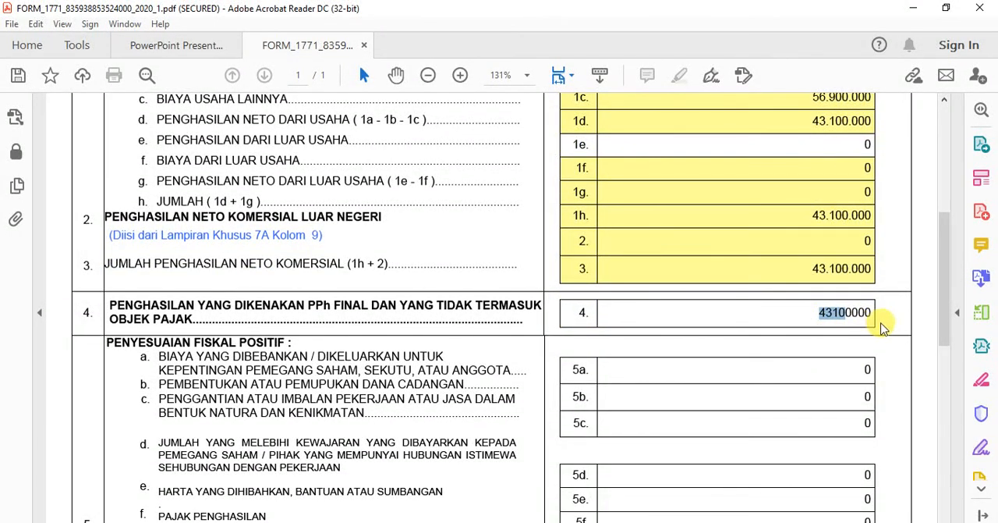
text(0)
Open the Induk form of the tax return.
scroll(829, 281, up, 10)
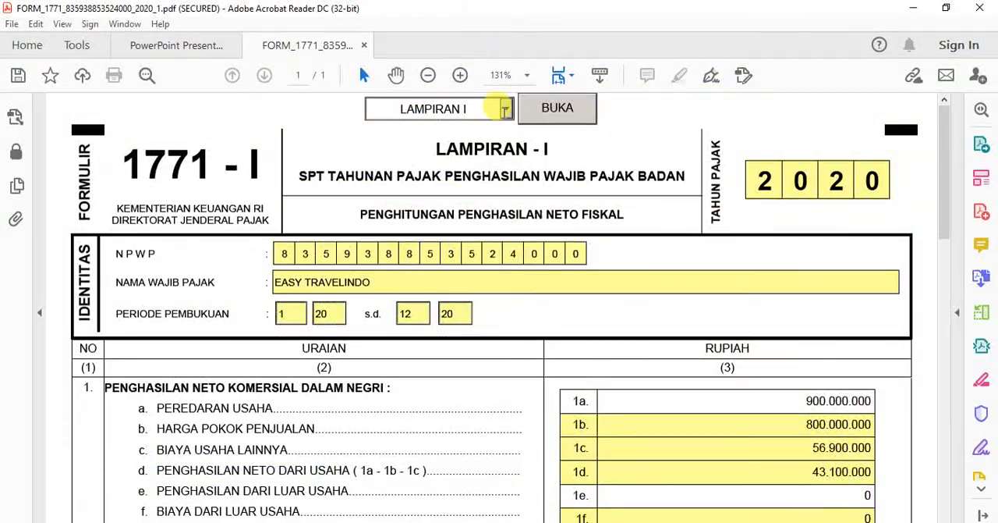
click(505, 108)
click(477, 128)
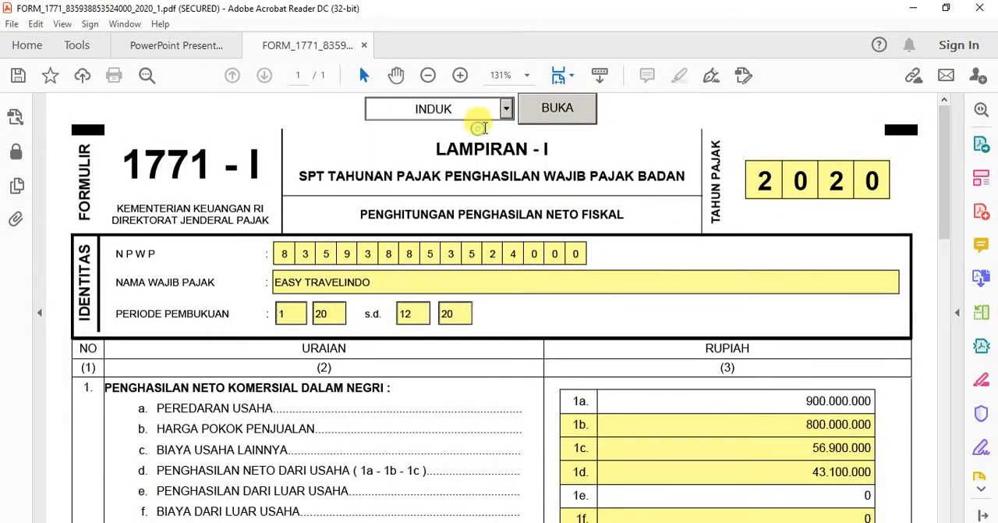
click(550, 106)
Examine the Induk form's sections on Penghasilan Kena Pajak, PPh Terutang and Kredit Pajak.
scroll(696, 253, down, 3)
scroll(697, 254, down, 3)
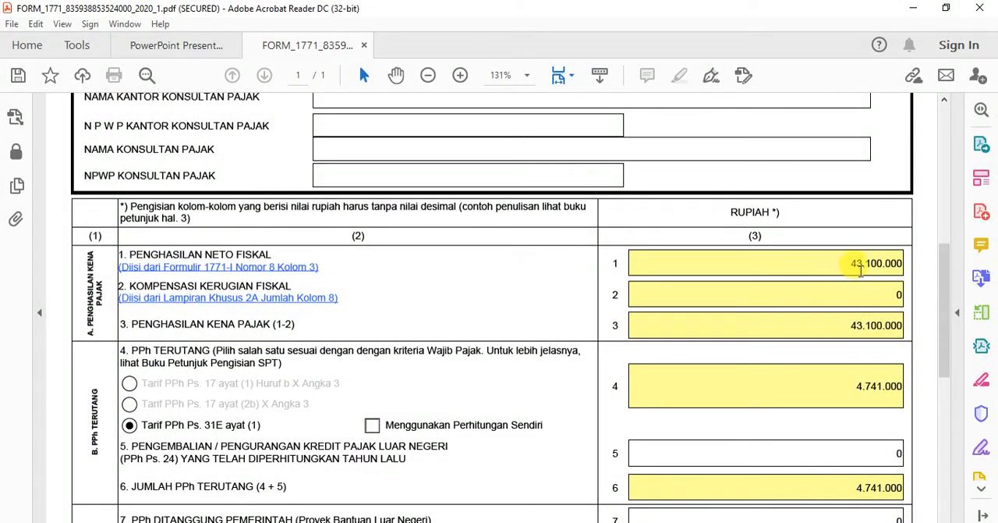
scroll(861, 349, down, 1)
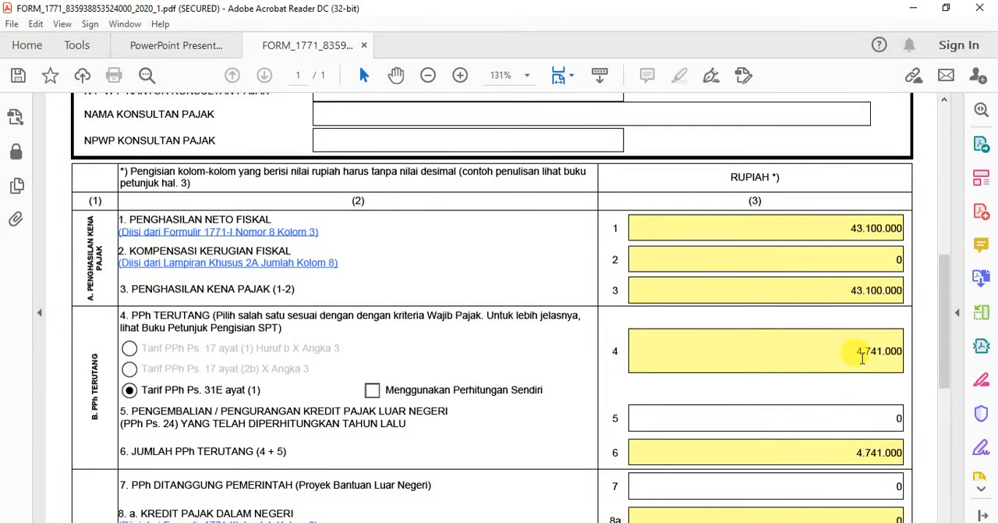
scroll(872, 365, down, 6)
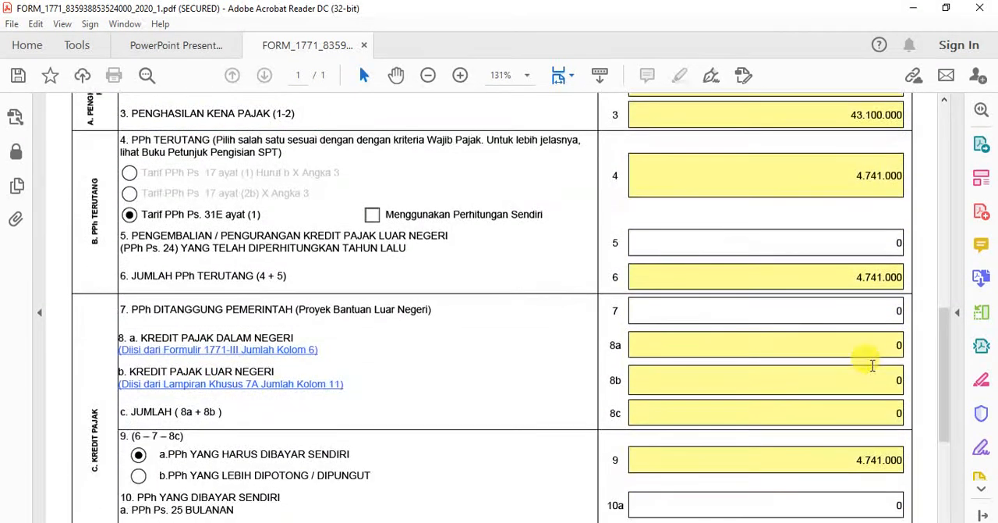
scroll(872, 365, up, 4)
scroll(866, 368, up, 10)
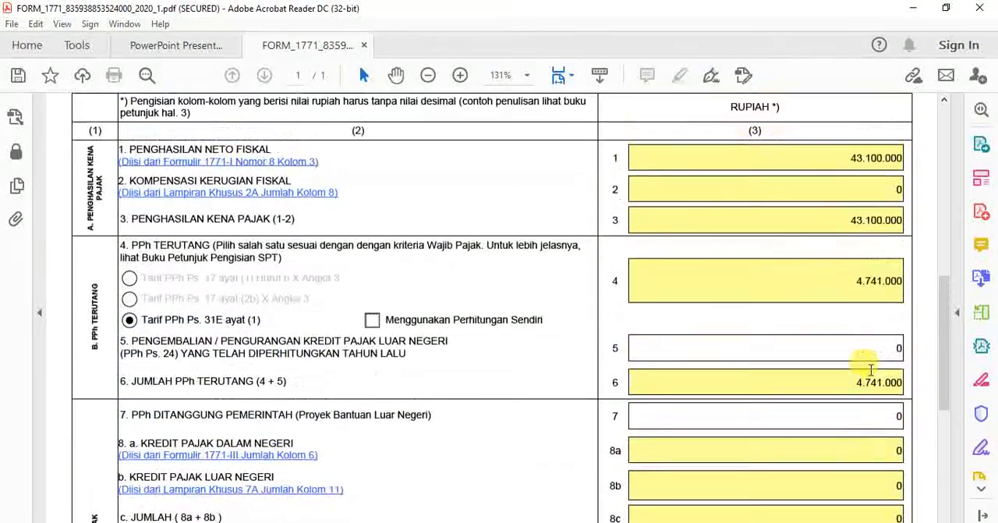
scroll(850, 375, down, 4)
scroll(849, 379, down, 13)
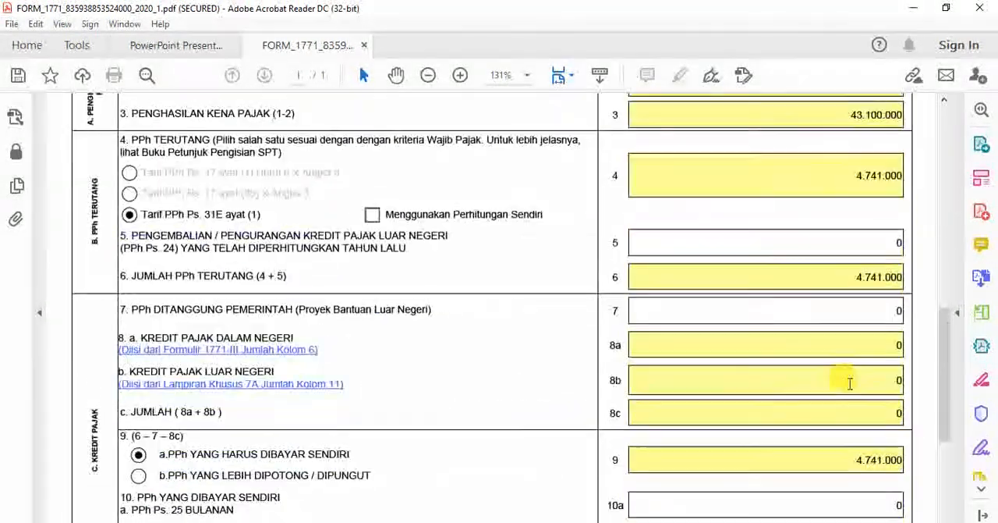
scroll(812, 370, up, 7)
scroll(771, 362, up, 11)
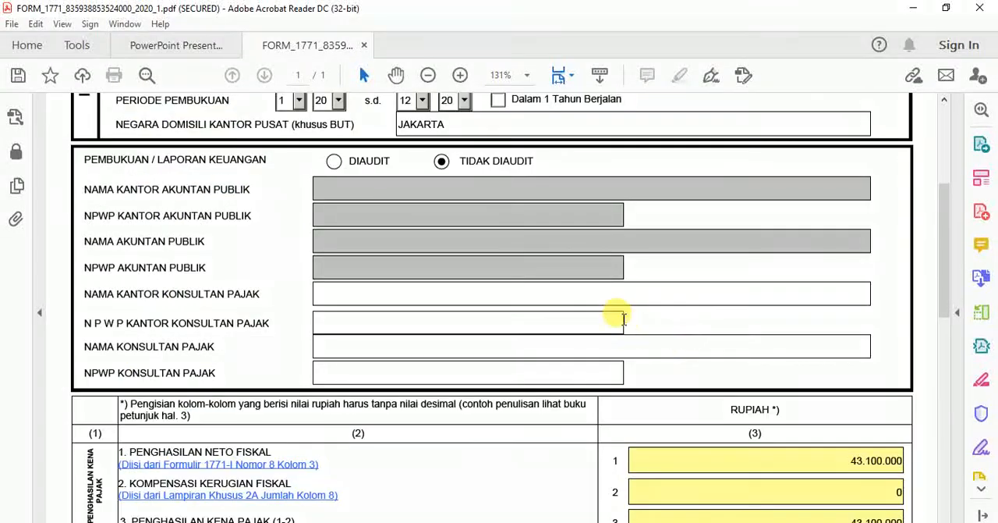
Try to open Lampiran I from the Induk form.
click(507, 101)
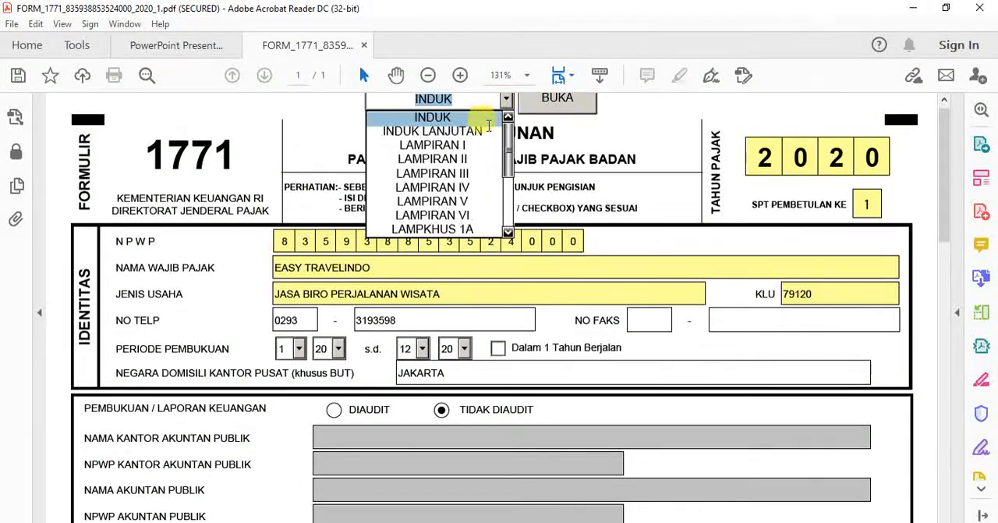
click(466, 143)
click(567, 109)
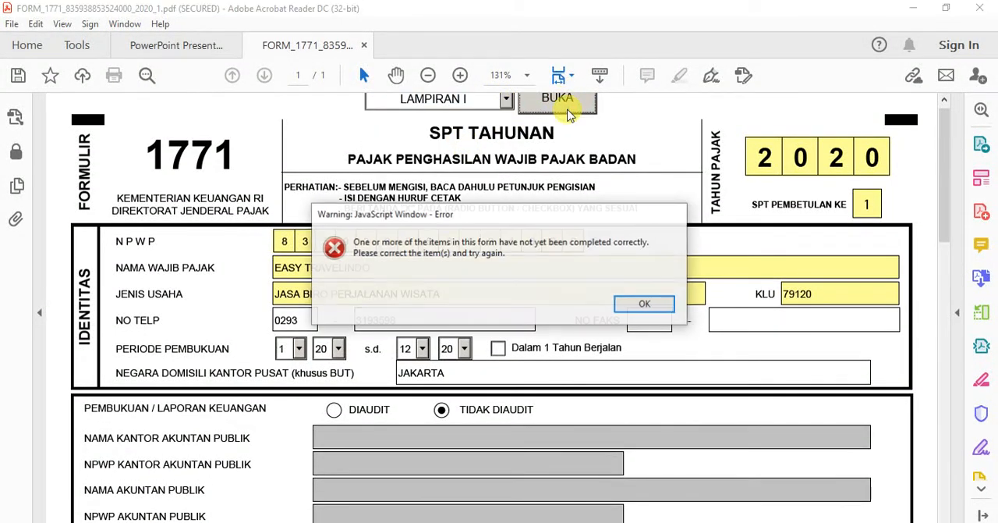
Set the line 12 deposit date for PPh yang Kurang Dibayar on the Induk form to 07/04/2021.
click(665, 307)
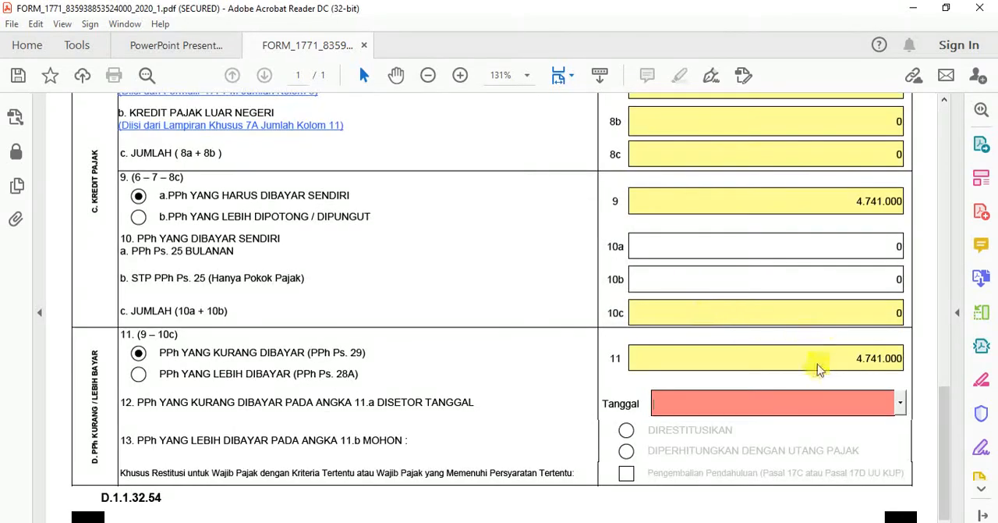
click(897, 401)
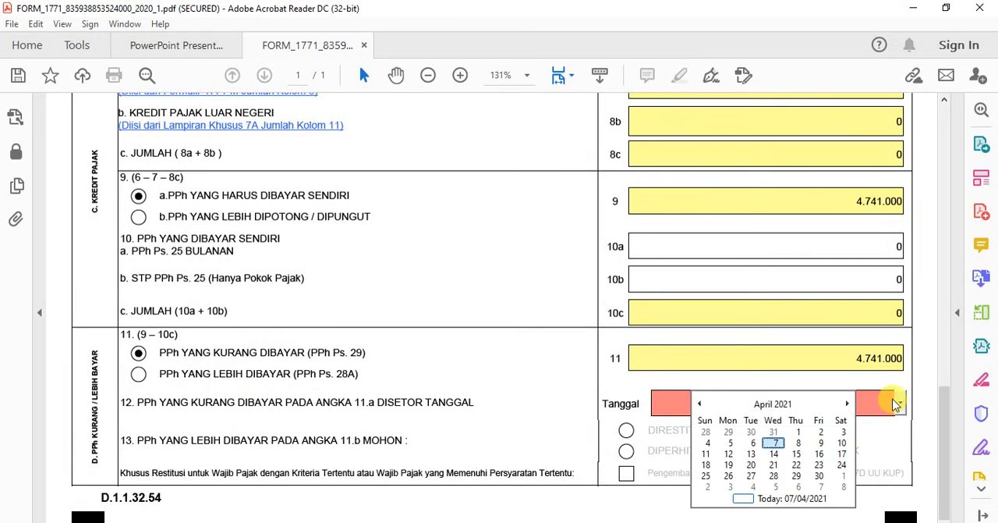
click(774, 447)
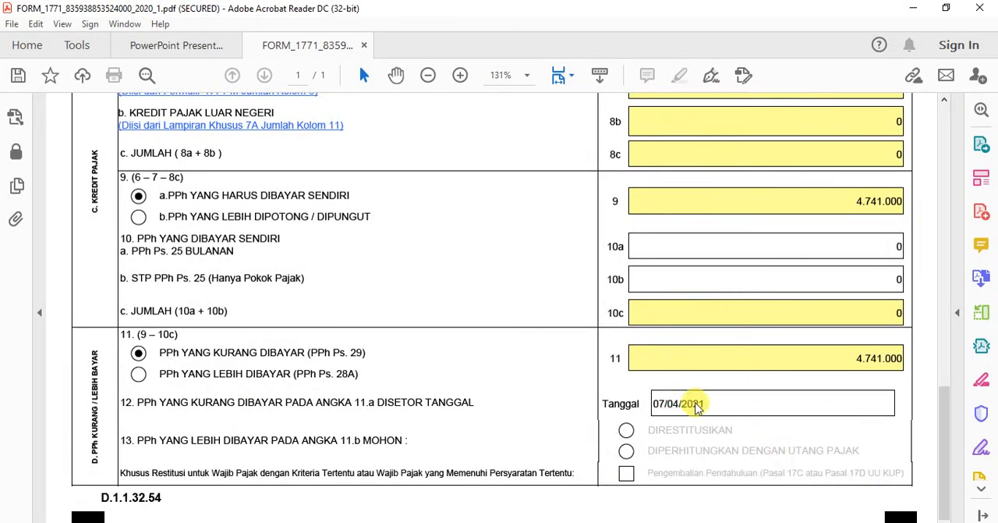
Open Lampiran I of the tax return.
scroll(693, 401, up, 8)
scroll(688, 398, up, 12)
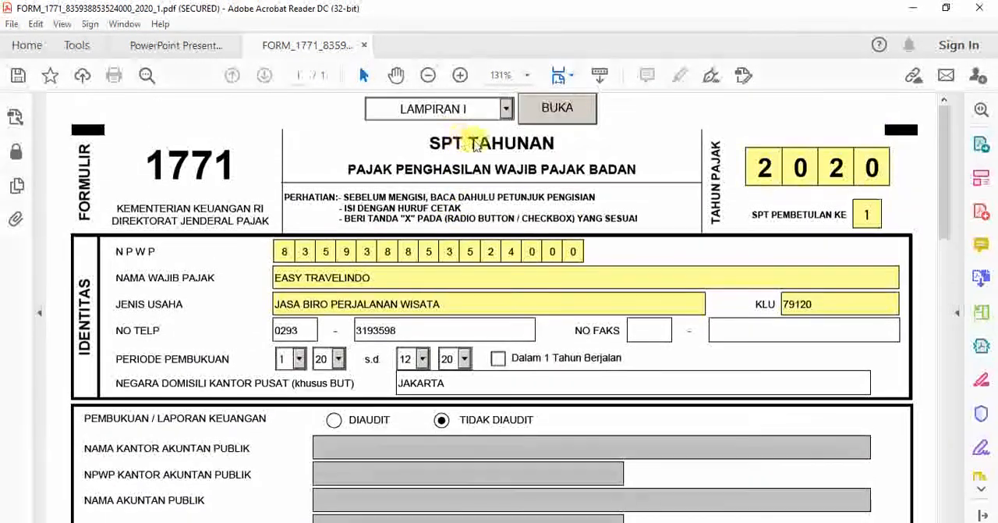
click(507, 108)
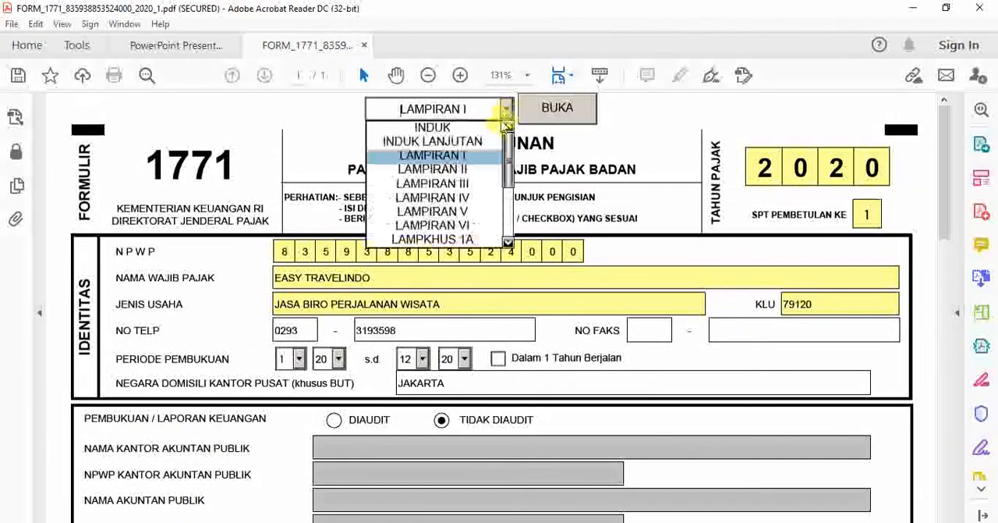
click(502, 154)
click(533, 121)
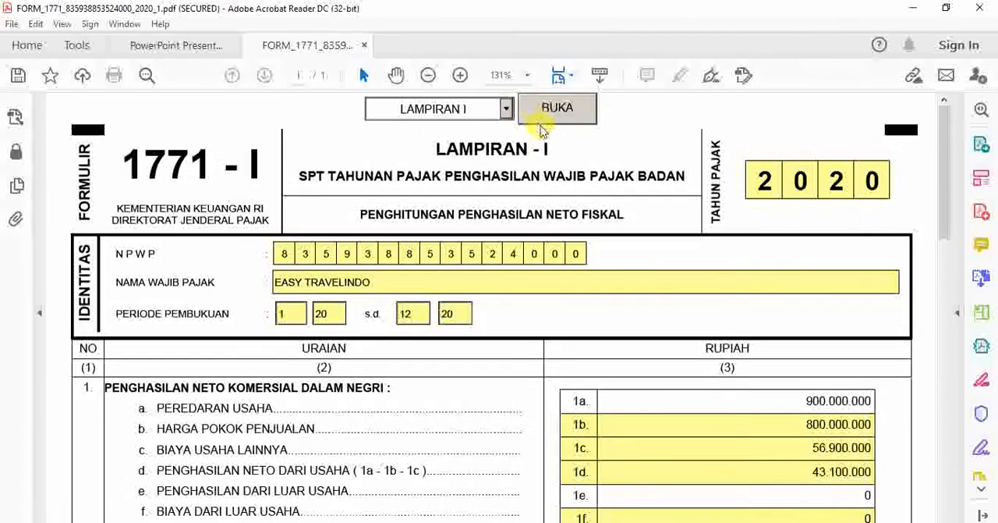
Set line 4 of Lampiran I, income subject to final PPh and not a tax object, to 43.100.000.
scroll(687, 263, down, 10)
scroll(811, 228, up, 1)
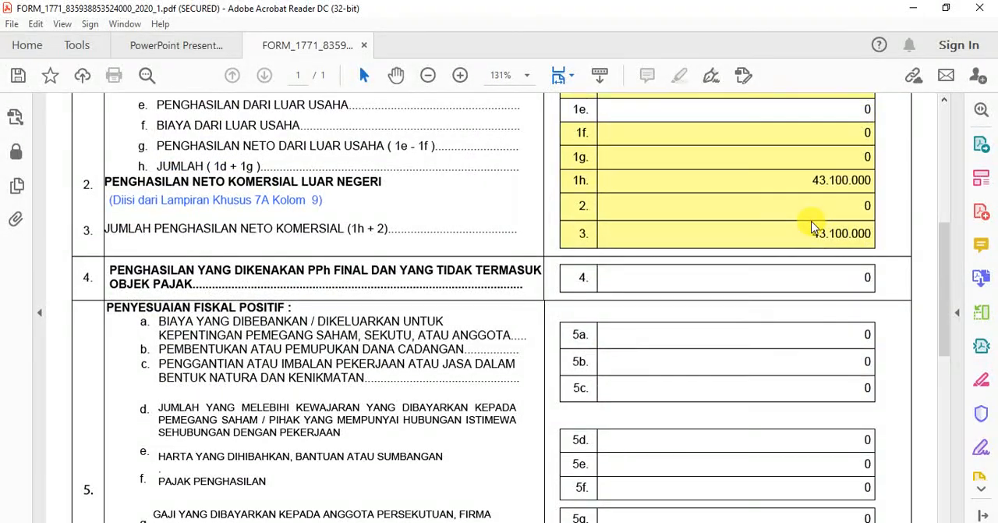
click(809, 276)
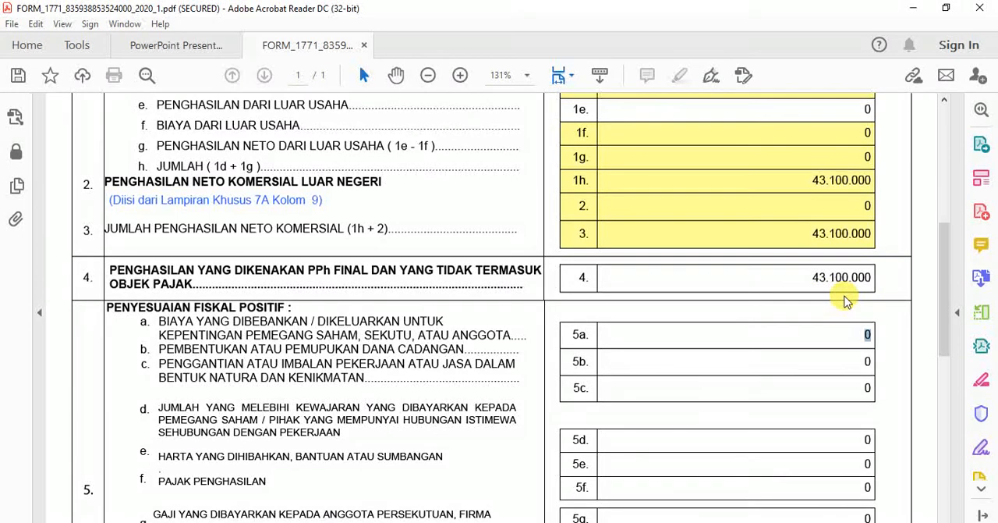
scroll(852, 304, down, 1)
scroll(852, 305, up, 10)
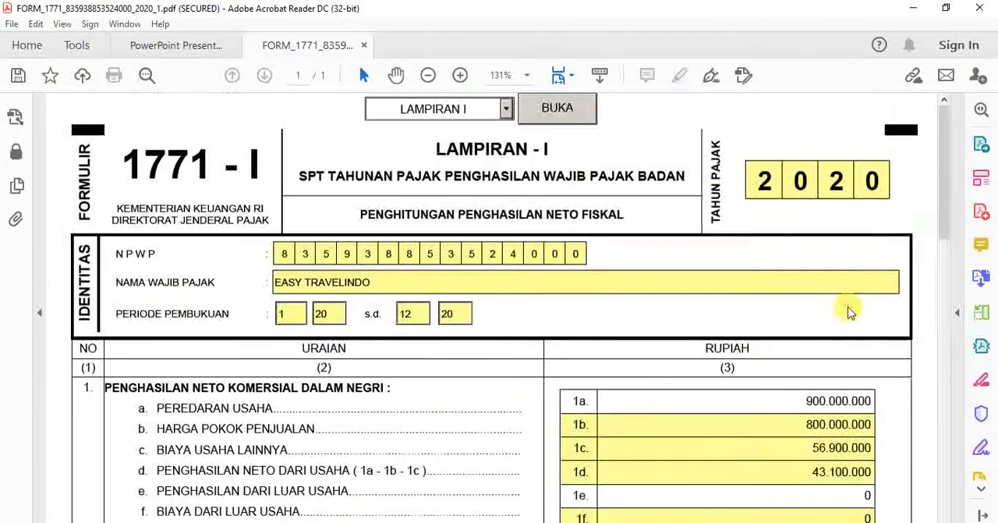
scroll(635, 252, down, 15)
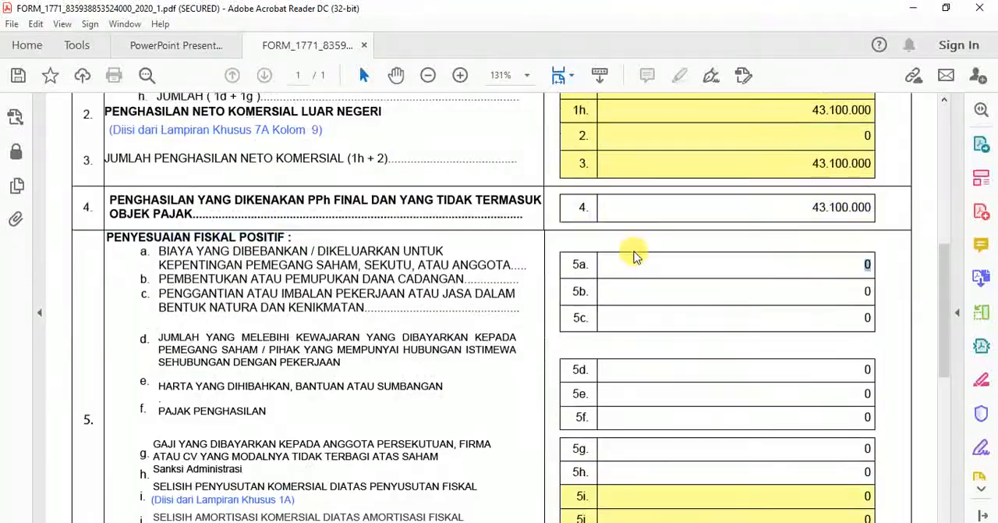
scroll(635, 252, down, 3)
Open the Induk form again and review its tax calculation down the page.
scroll(635, 252, up, 18)
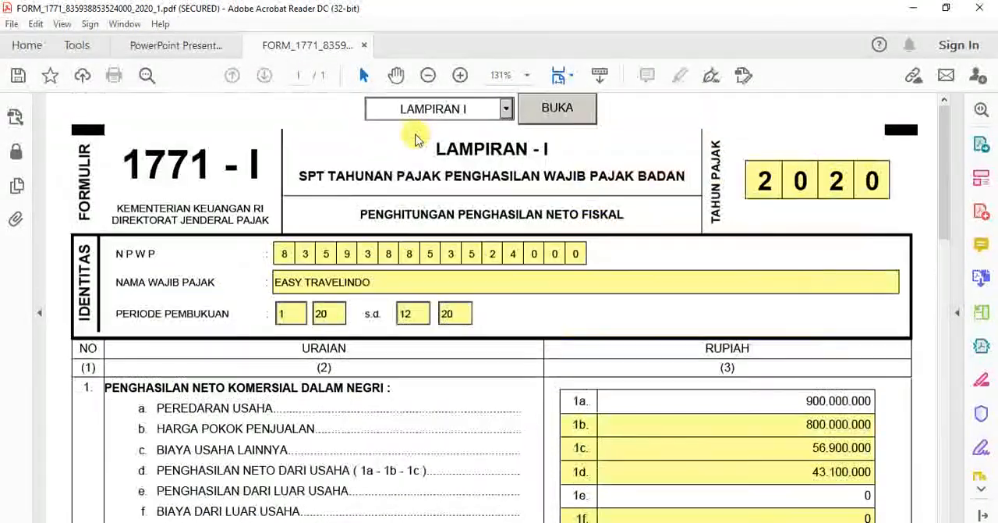
click(506, 109)
click(466, 128)
click(557, 108)
drag(945, 126, 971, 109)
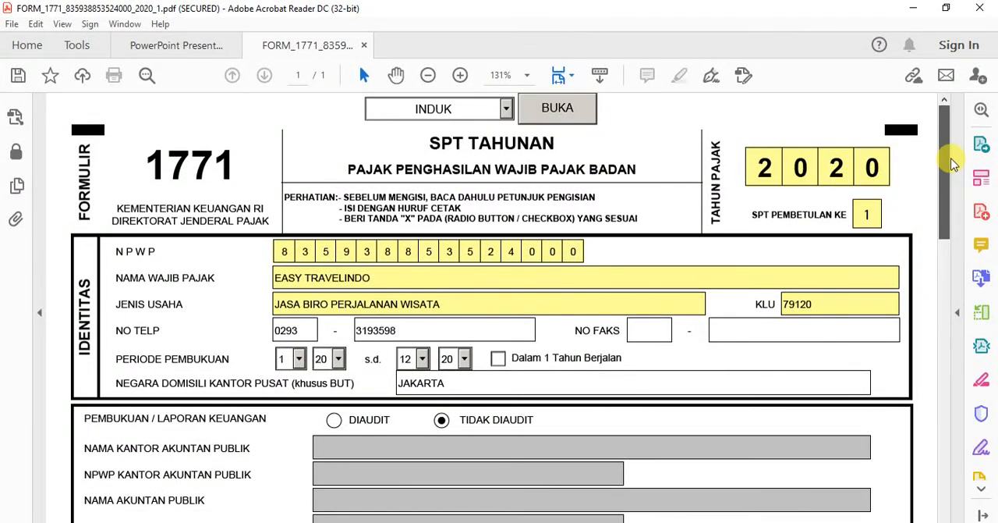
Open the Induk Lanjutan page of the tax return.
click(507, 109)
click(473, 144)
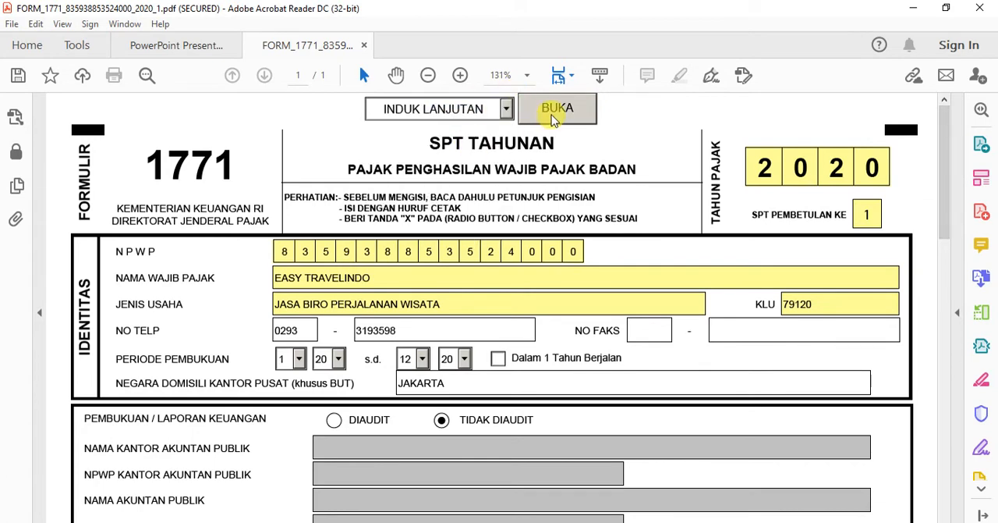
click(554, 111)
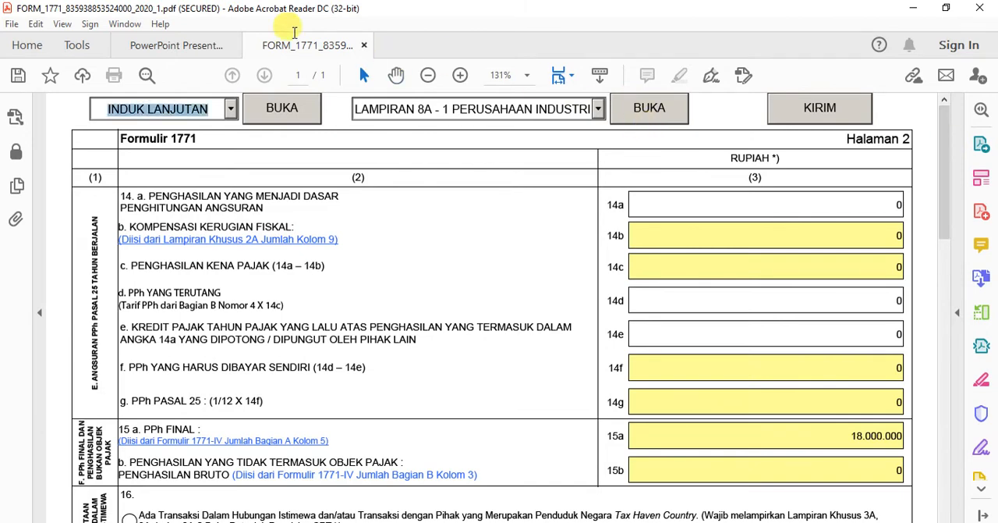
Examine Induk Lanjutan's PPh Pasal 25 installment, PPh Final, special relationship and attachment checklist sections.
scroll(535, 203, down, 3)
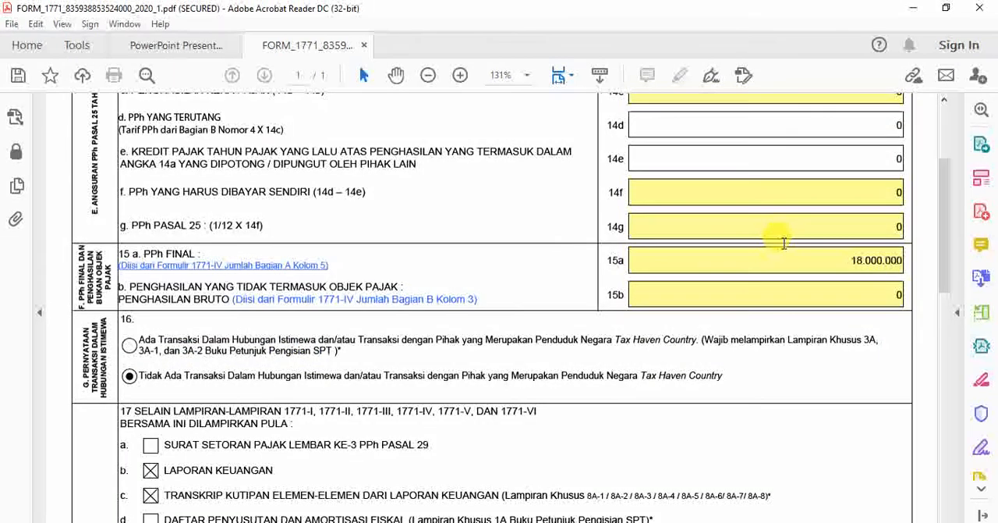
scroll(878, 242, down, 4)
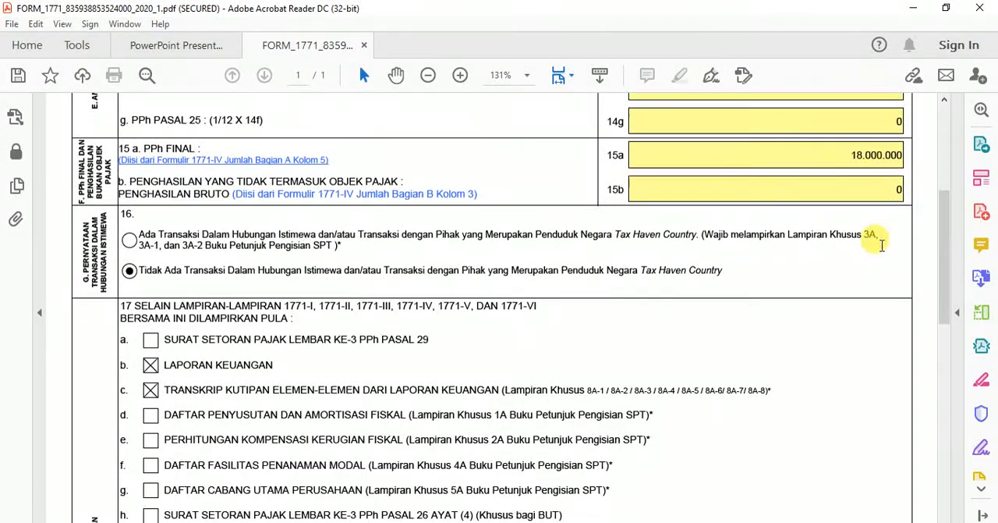
scroll(882, 245, down, 3)
scroll(882, 245, up, 5)
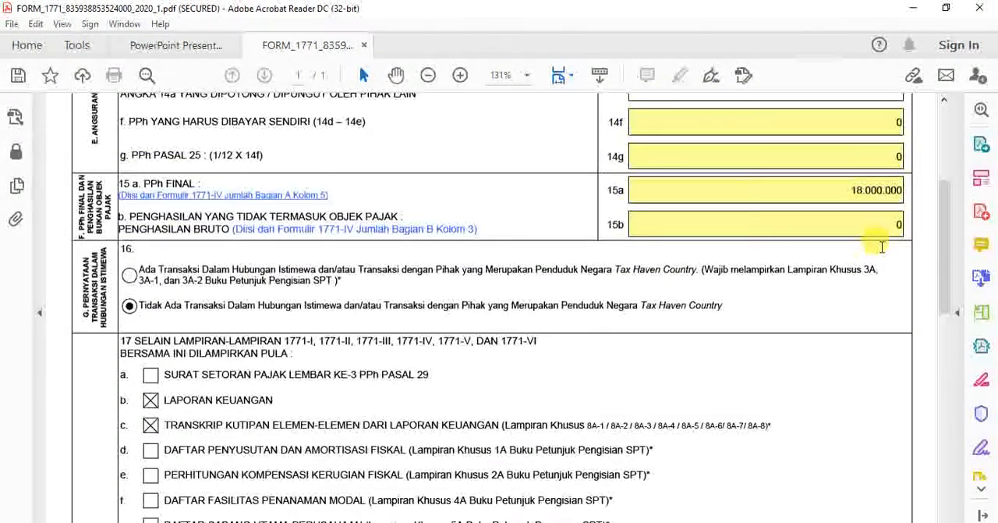
scroll(883, 247, up, 5)
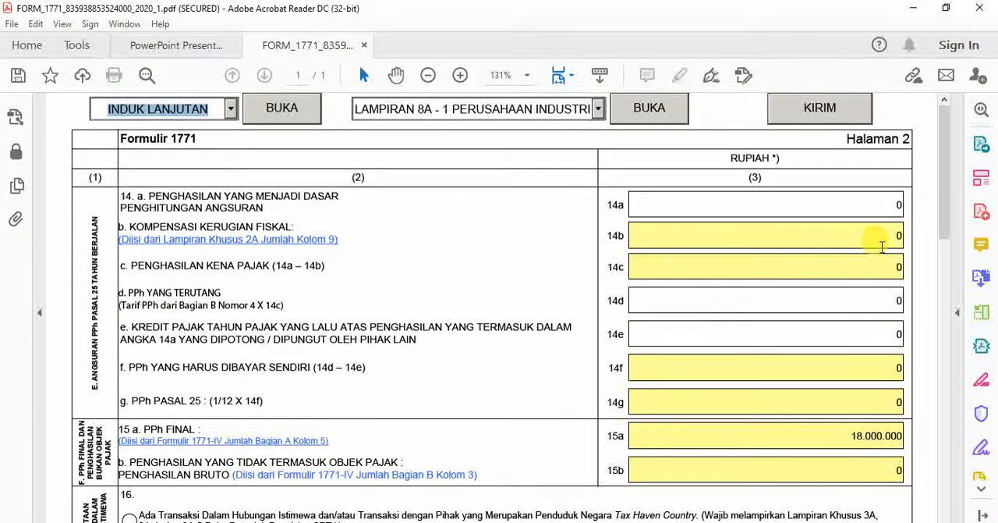
scroll(882, 247, down, 1)
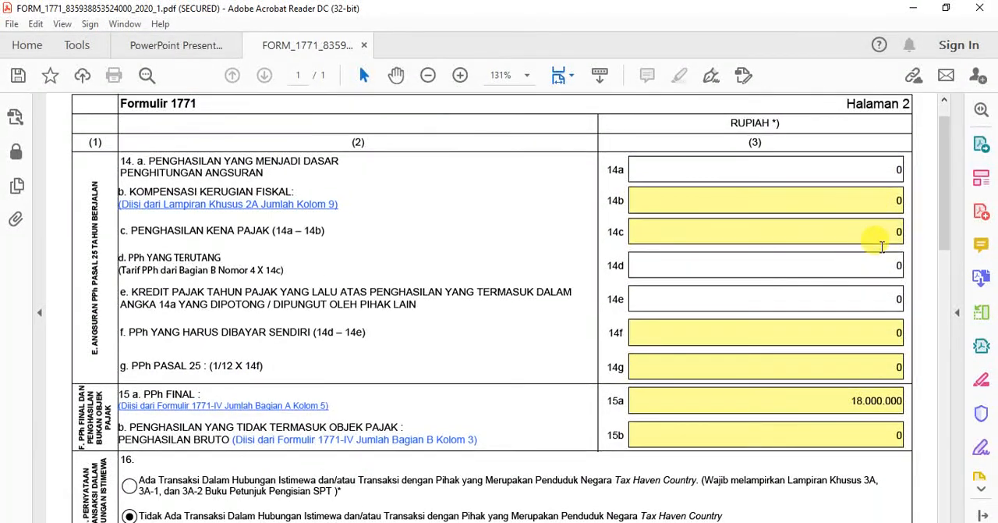
scroll(876, 246, up, 1)
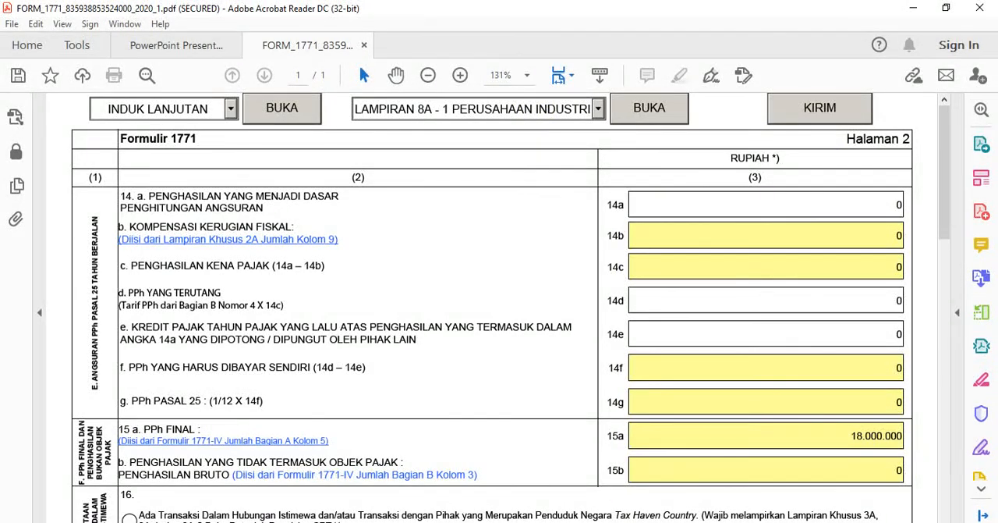
drag(944, 221, 945, 262)
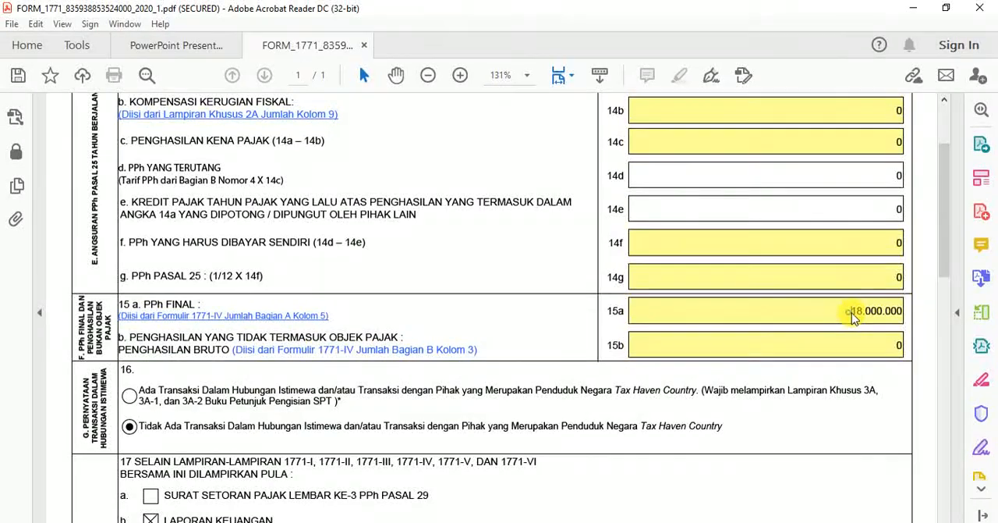
drag(852, 312, 897, 313)
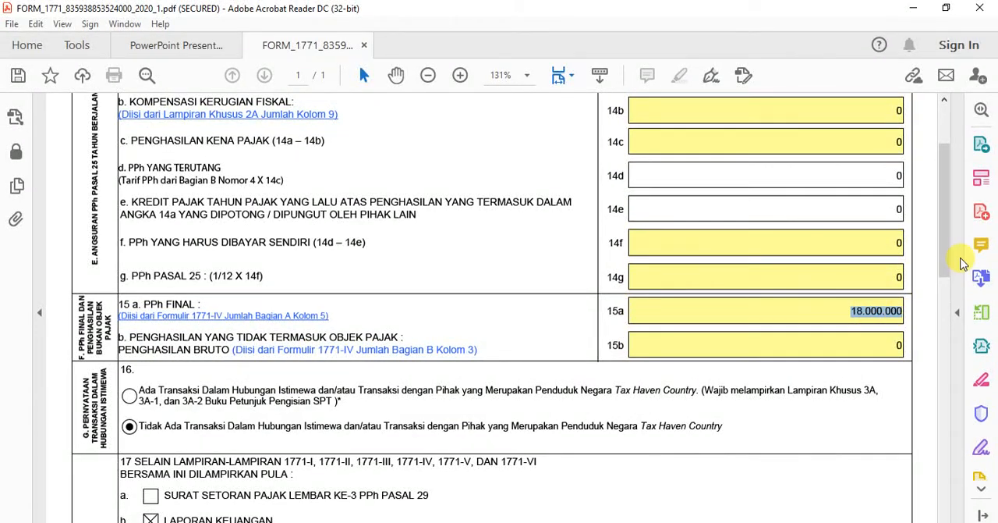
Set the Pernyataan date to 07/04/2021, and open the signature and company stamp image selection without choosing a file.
drag(945, 258, 945, 503)
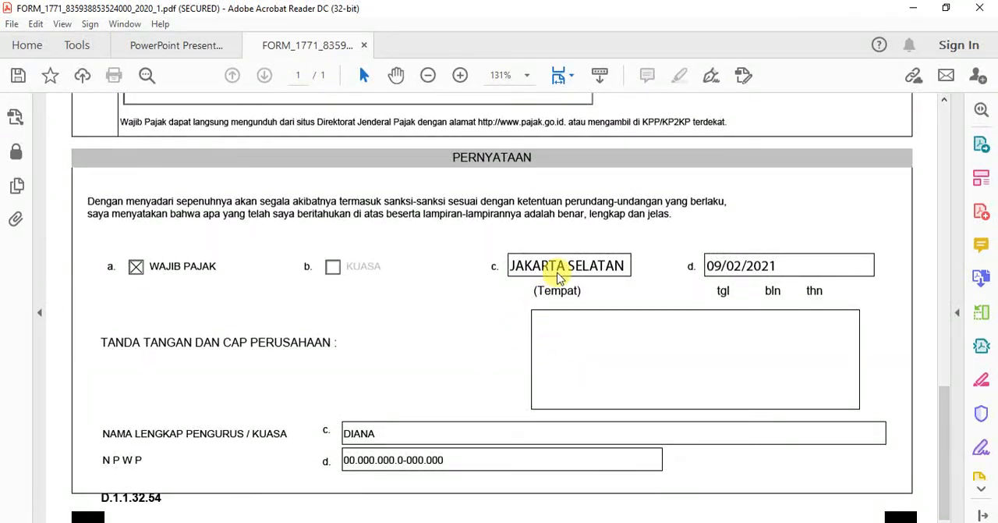
click(804, 264)
click(884, 268)
click(864, 267)
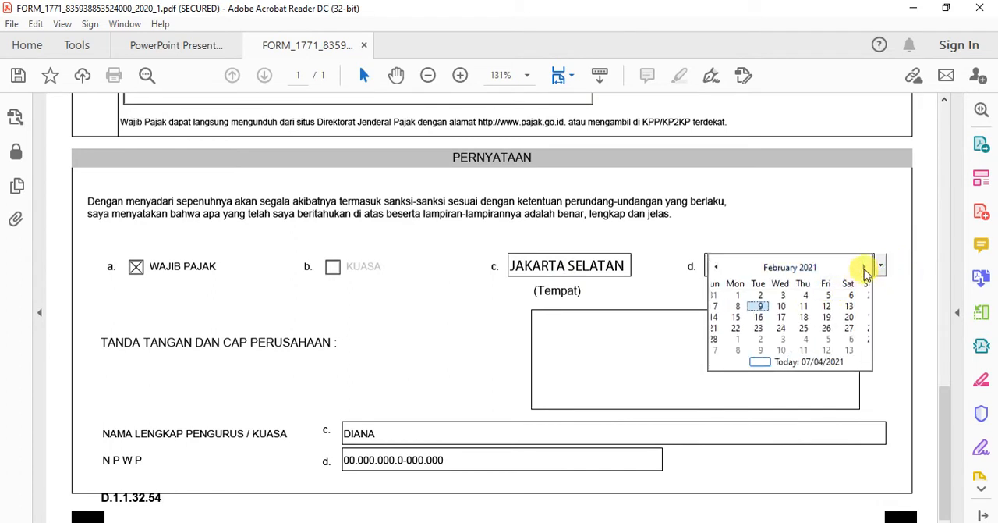
click(864, 268)
click(793, 307)
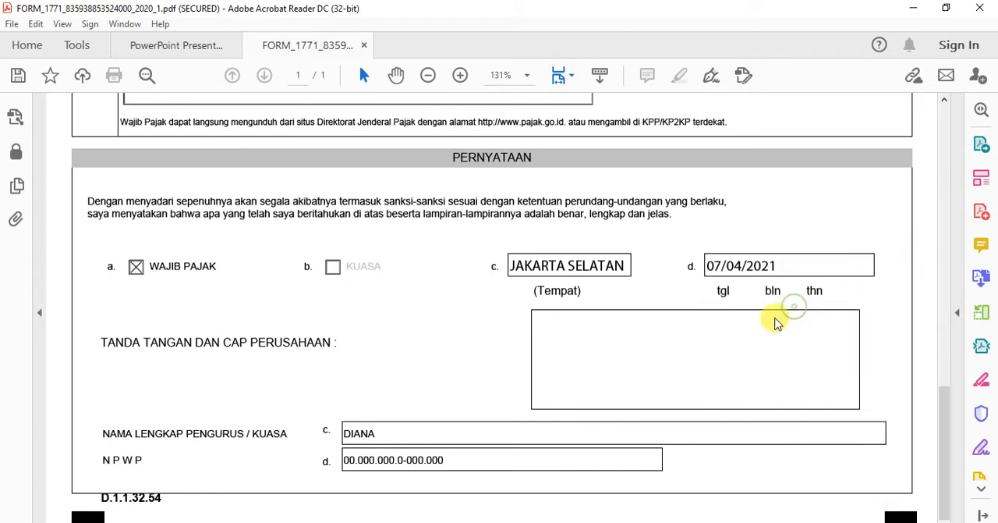
click(817, 362)
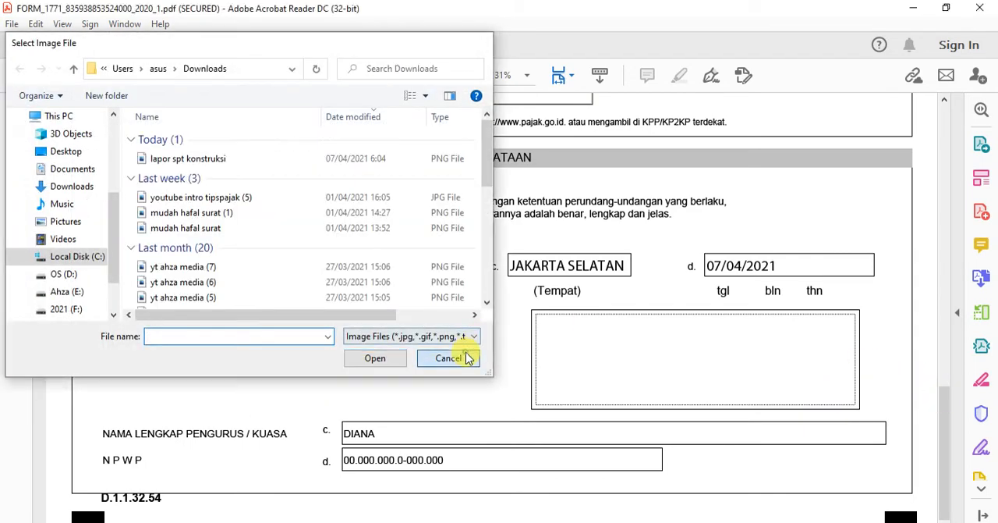
click(464, 358)
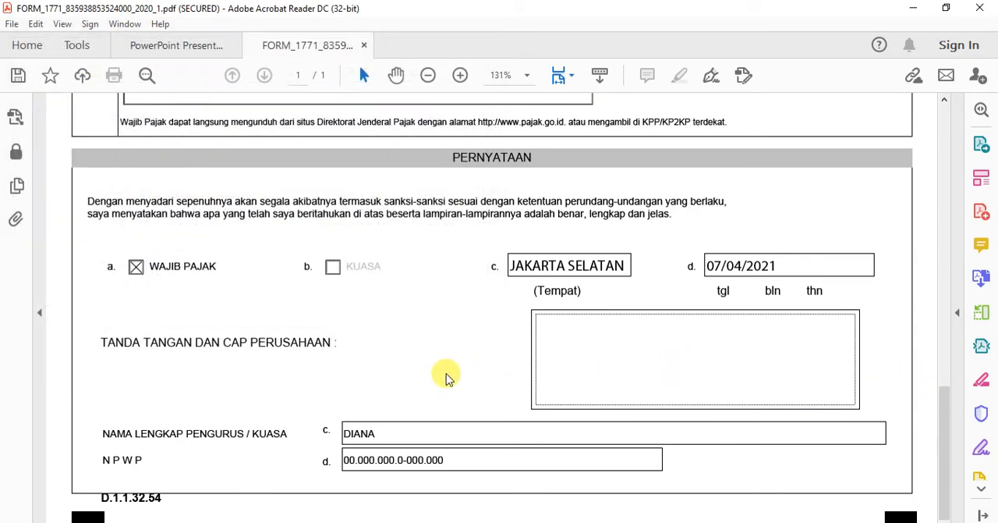
Open the special attachment Lampiran 8A-6 Non Kualifikasi from Induk Lanjutan.
scroll(437, 385, up, 15)
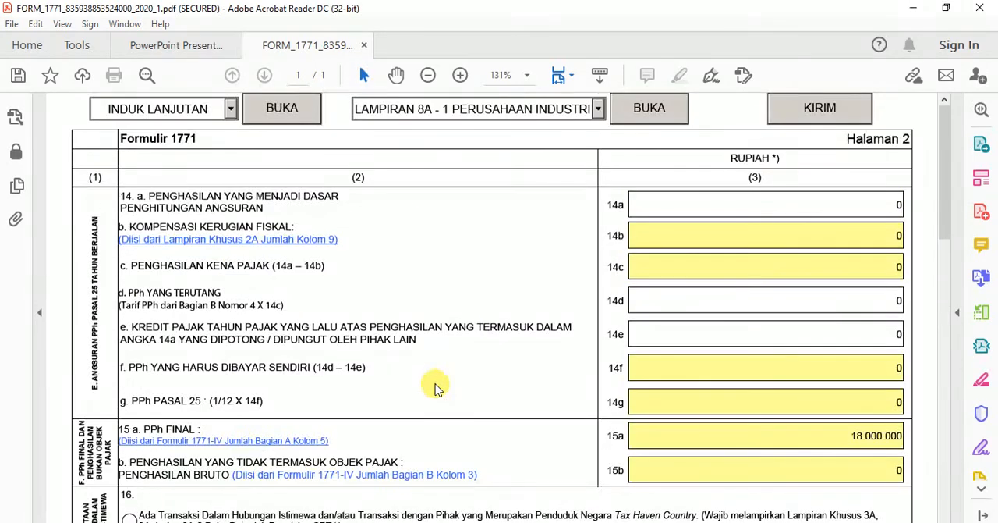
click(599, 114)
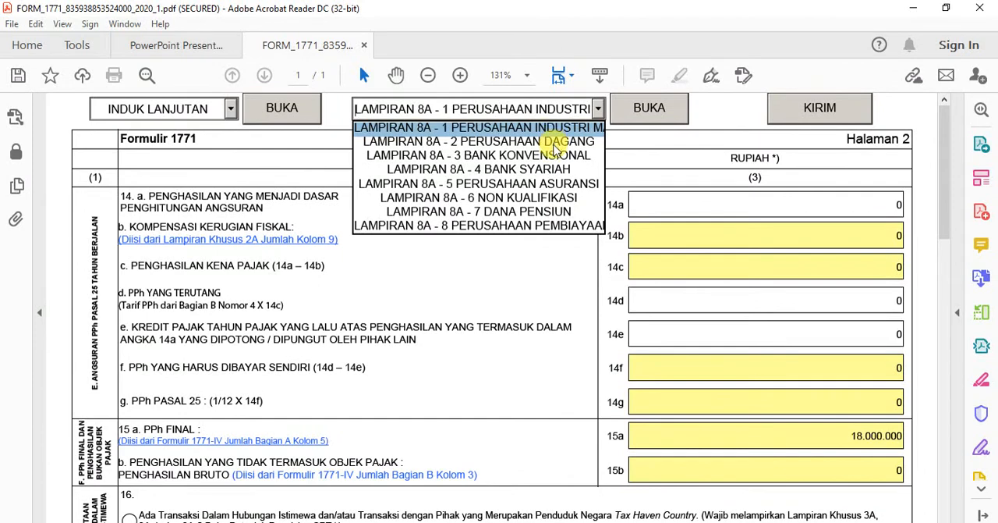
click(555, 200)
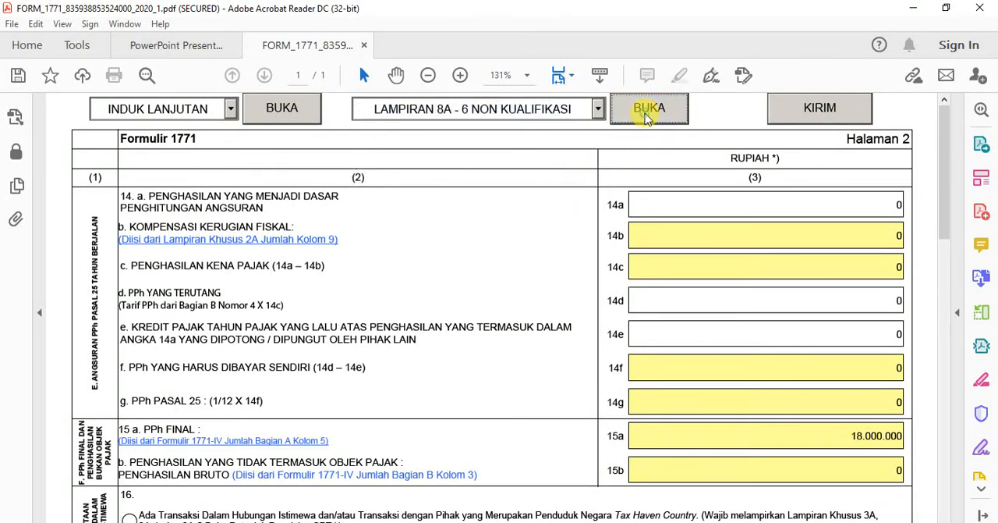
click(646, 113)
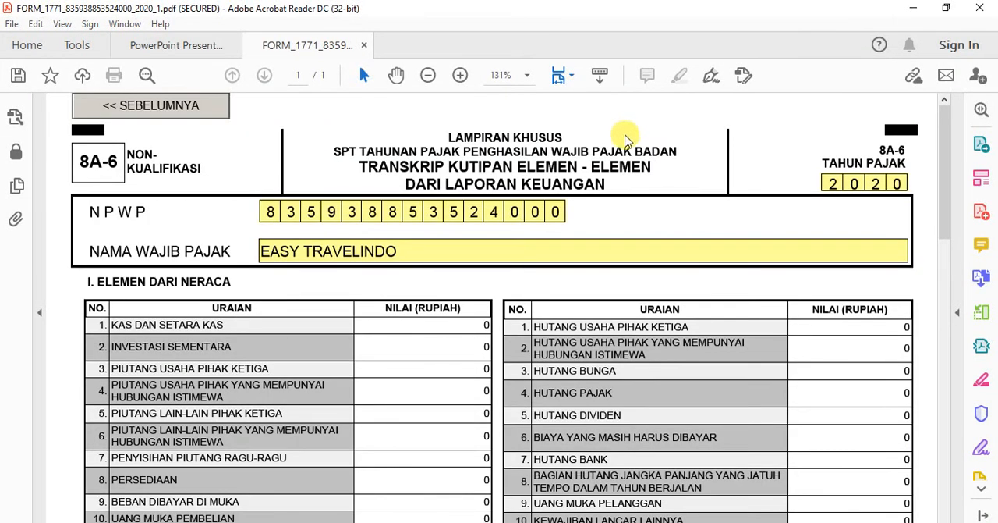
Look over the Elemen dari Neraca fields of Lampiran 8A-6 and switch to the financial statements workbook in Excel.
scroll(416, 181, down, 3)
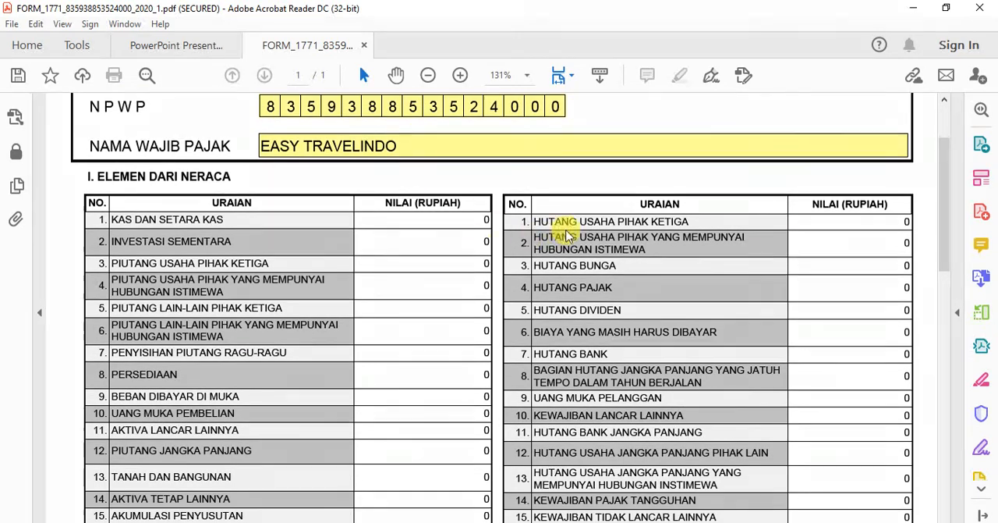
drag(943, 178, 943, 217)
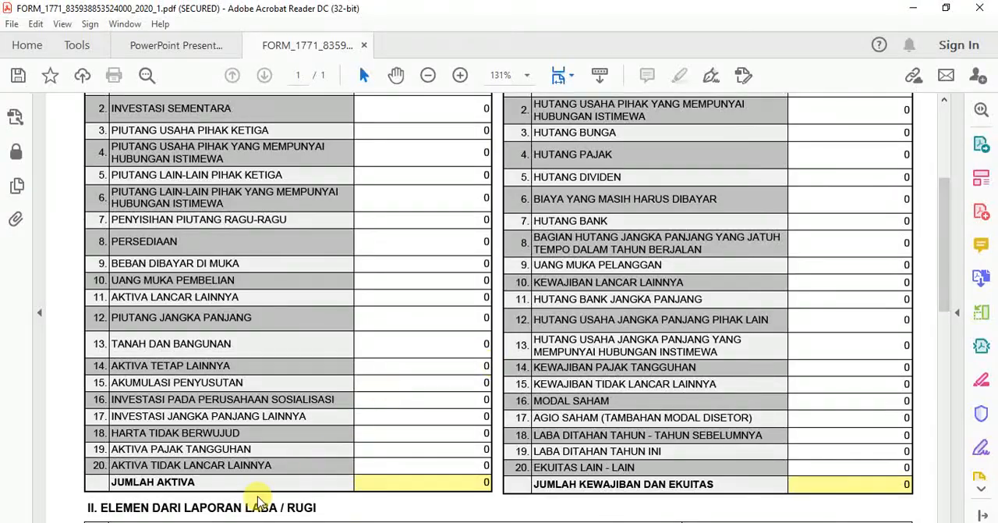
click(234, 522)
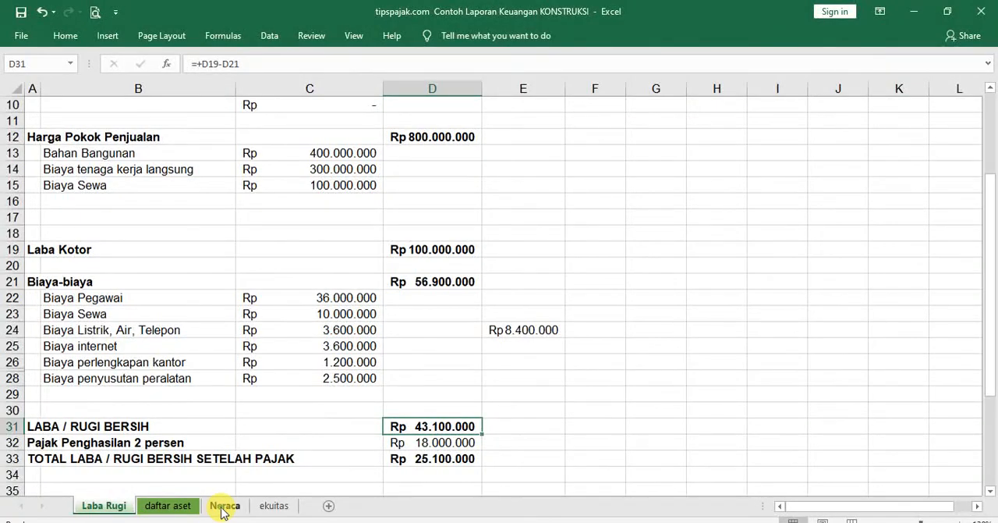
Check current assets on the Excel workbook's Neraca sheet, switch back to Acrobat Reader, and set Kas dan Setara Kas to 117.600.000 in Lampiran 8A-6.
click(225, 505)
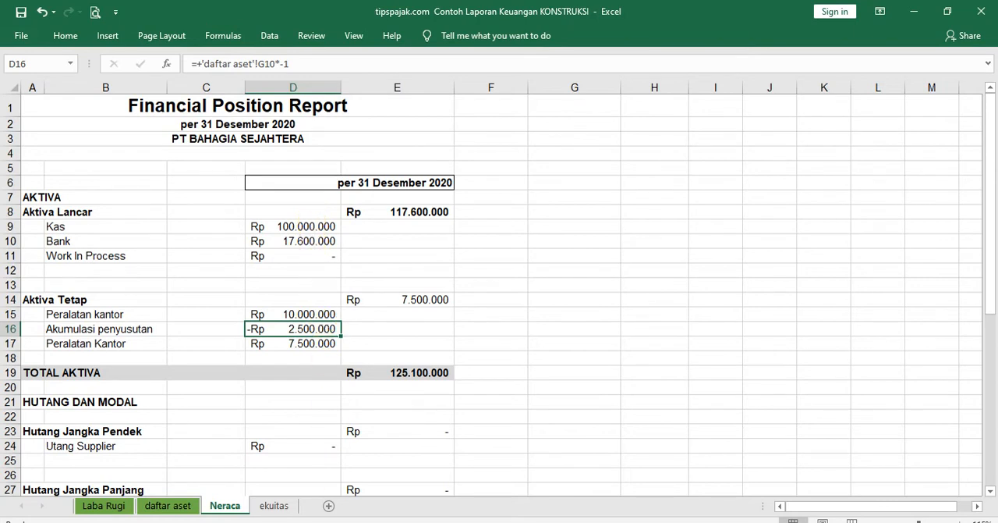
key(alt+Tab)
scroll(346, 413, up, 5)
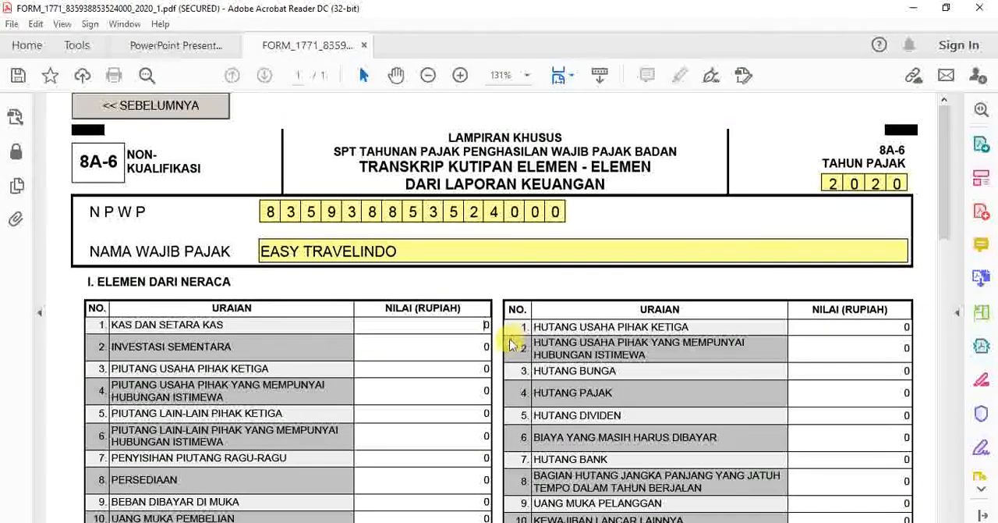
text(11760000)
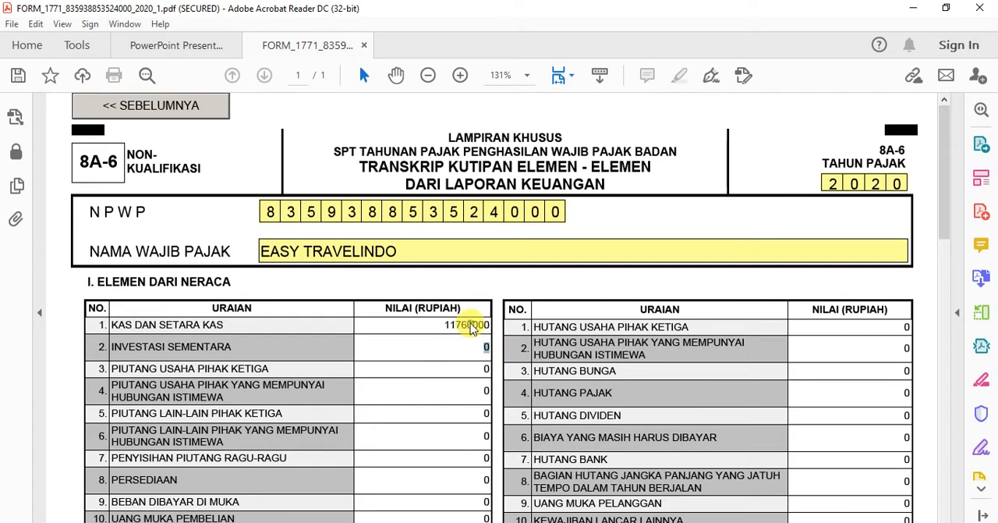
click(473, 328)
key(Return)
Compare the remaining asset lines of Elemen dari Neraca in Acrobat Reader with the Aktiva Tetap entries on Excel's Neraca sheet.
scroll(325, 427, down, 1)
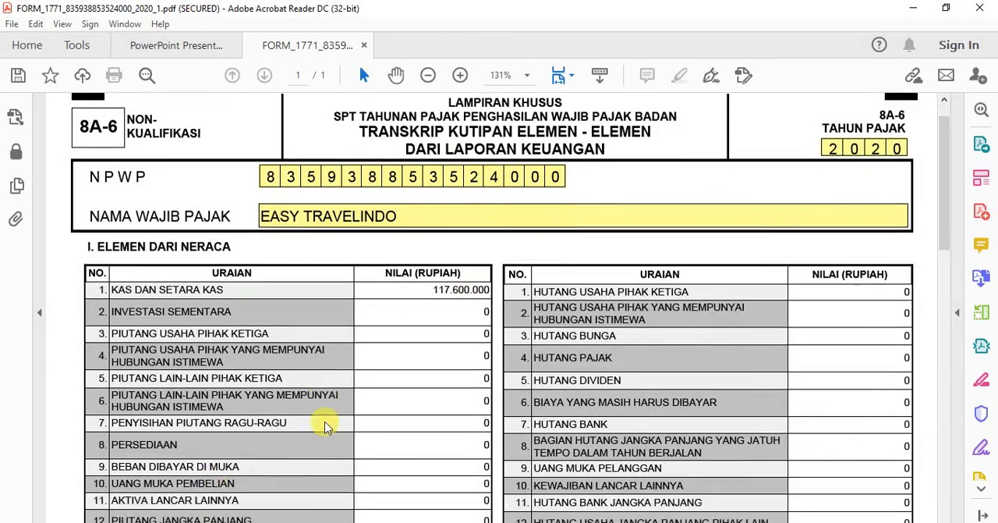
scroll(326, 427, down, 2)
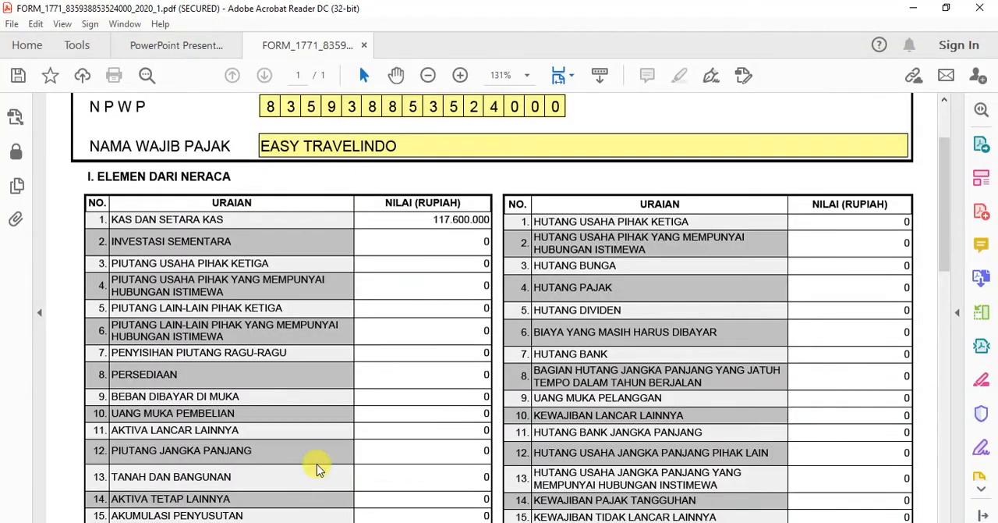
scroll(324, 441, down, 1)
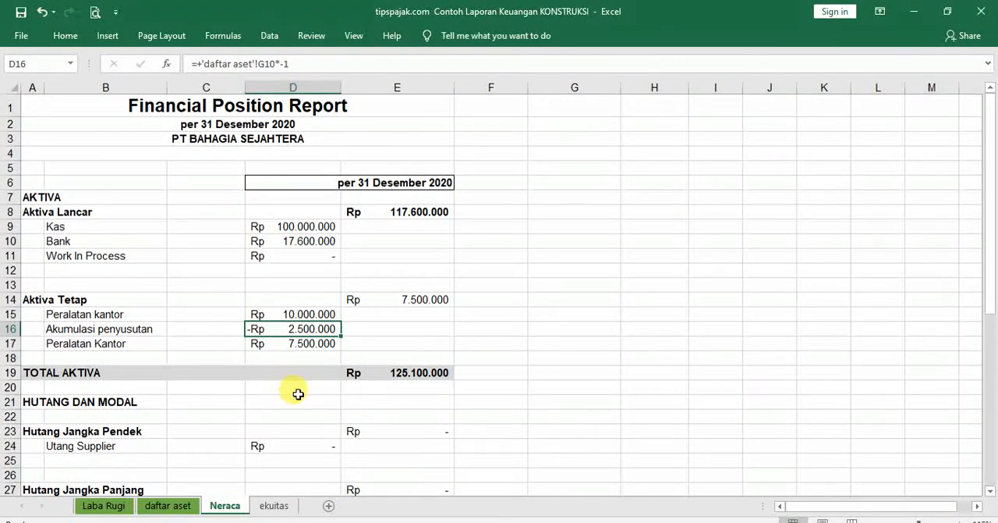
scroll(298, 394, down, 1)
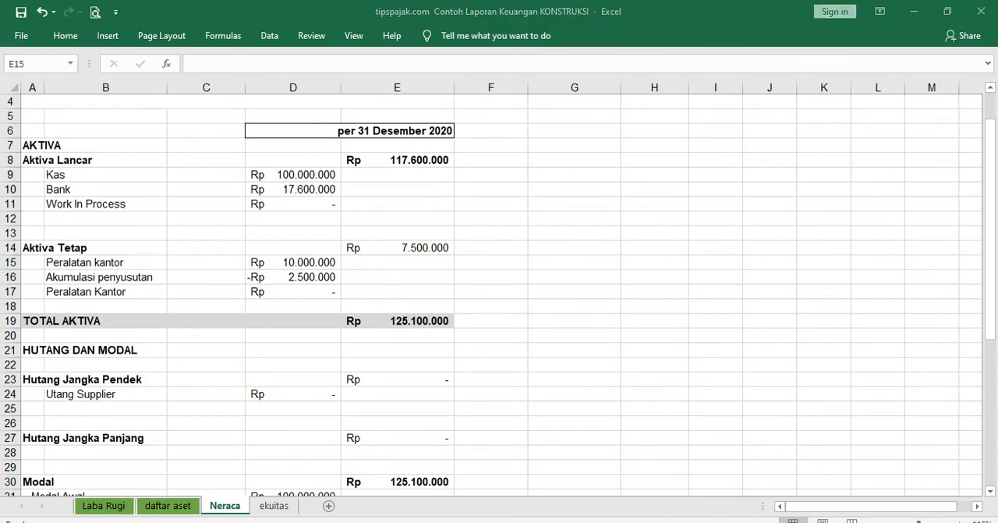
key(alt+Tab)
scroll(269, 416, down, 2)
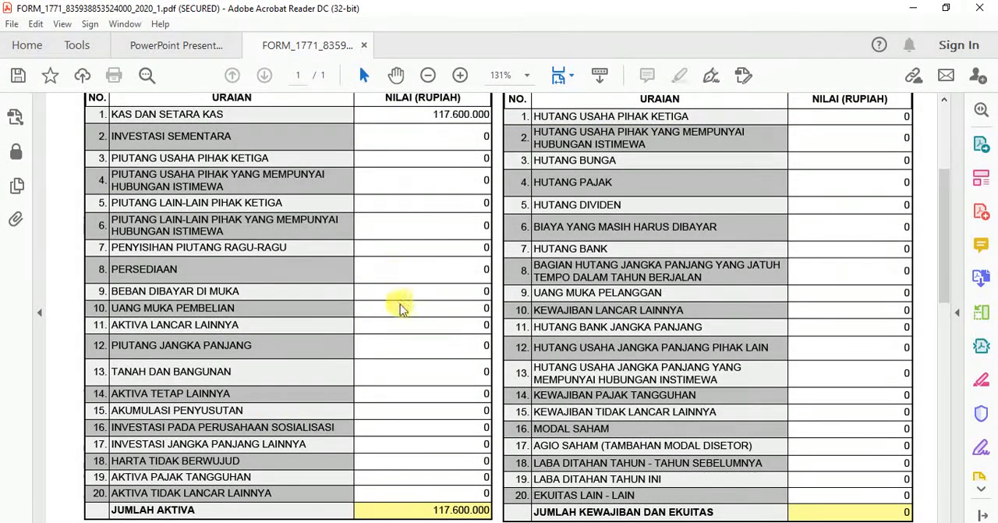
click(406, 373)
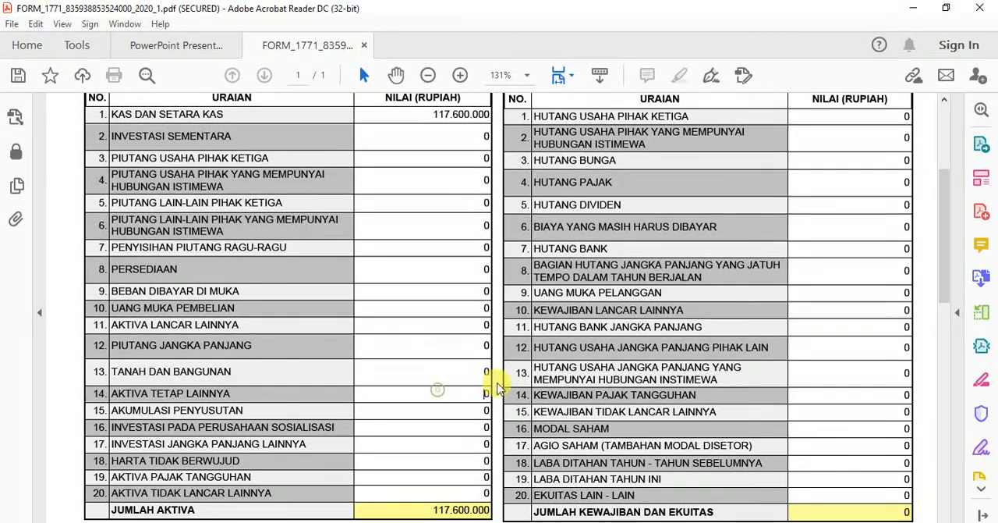
key(alt+Tab)
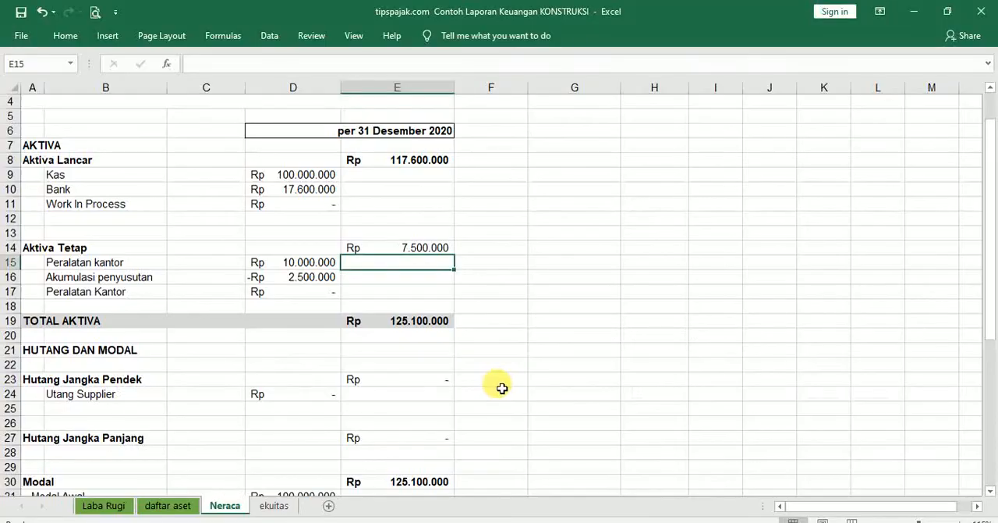
key(alt+Tab)
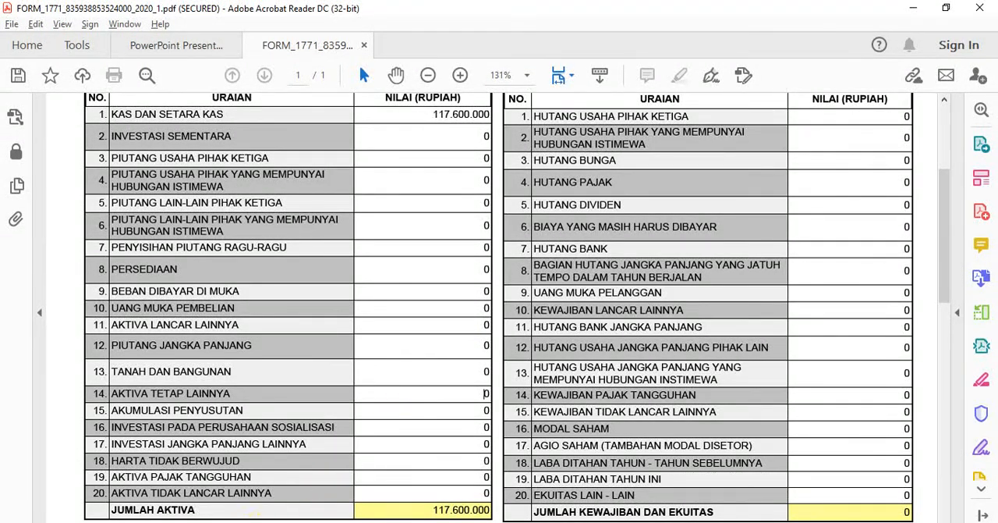
key(alt+Tab)
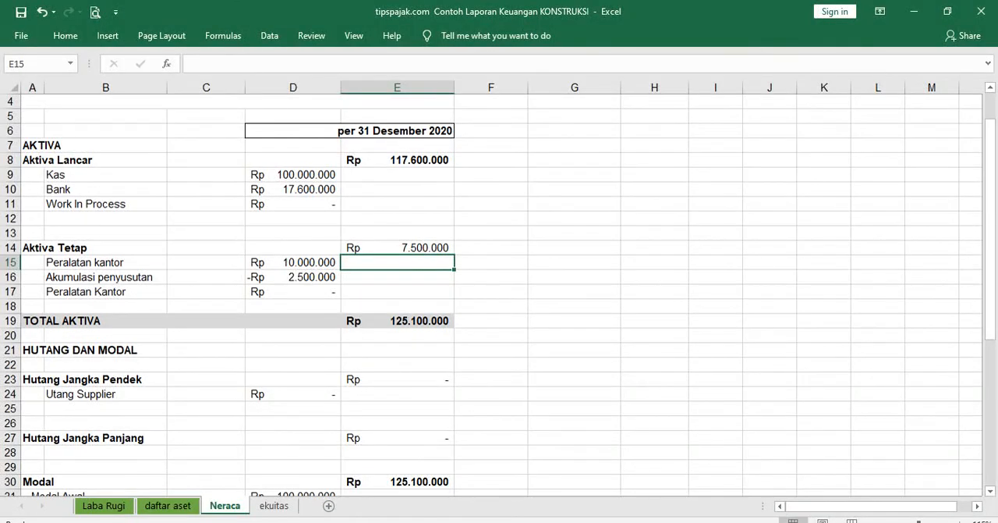
key(alt+Tab)
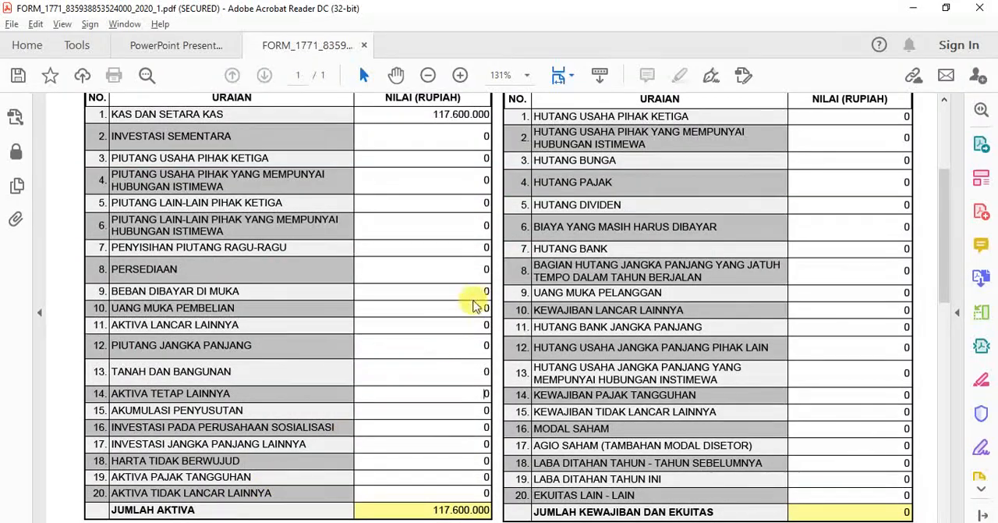
click(476, 396)
text(100.000.00)
key(Tab)
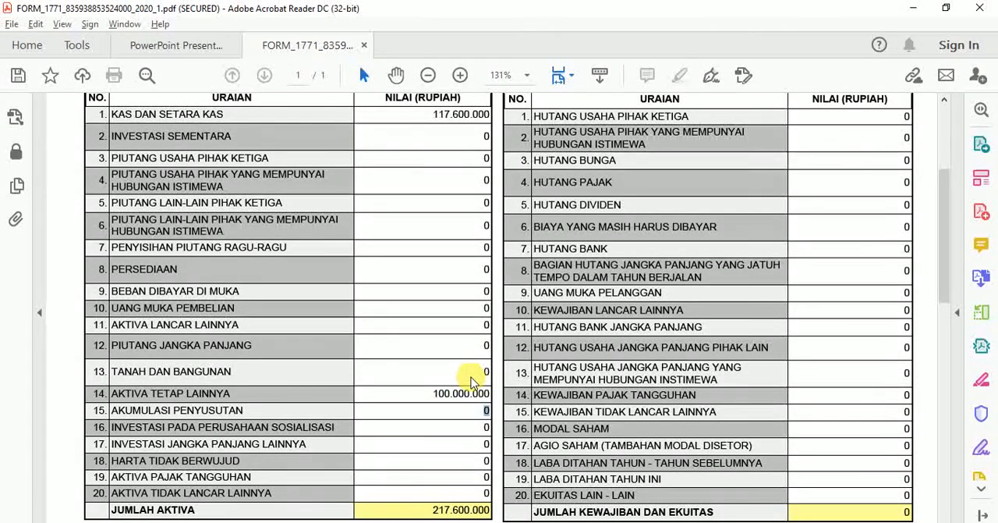
Set Aktiva Tetap Lainnya to 10.000.000 and Akumulasi Penyusutan to 2.500.000.
key(shift+Tab)
text(10.000.0)
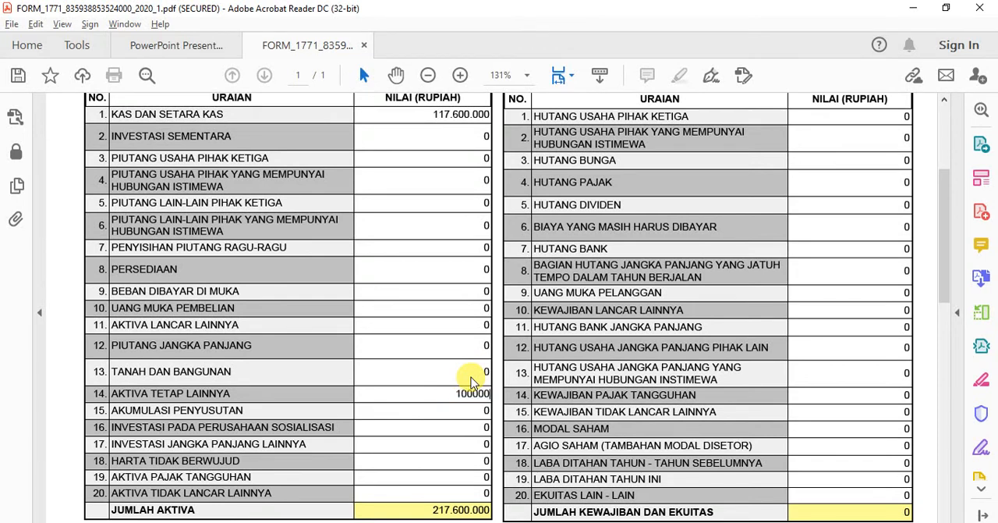
text(00)
key(Tab)
text(2)
key(Tab)
Check total assets against Excel's Neraca sheet and, back in Acrobat Reader, make Akumulasi Penyusutan negative, -2.500.000.
scroll(471, 382, down, 1)
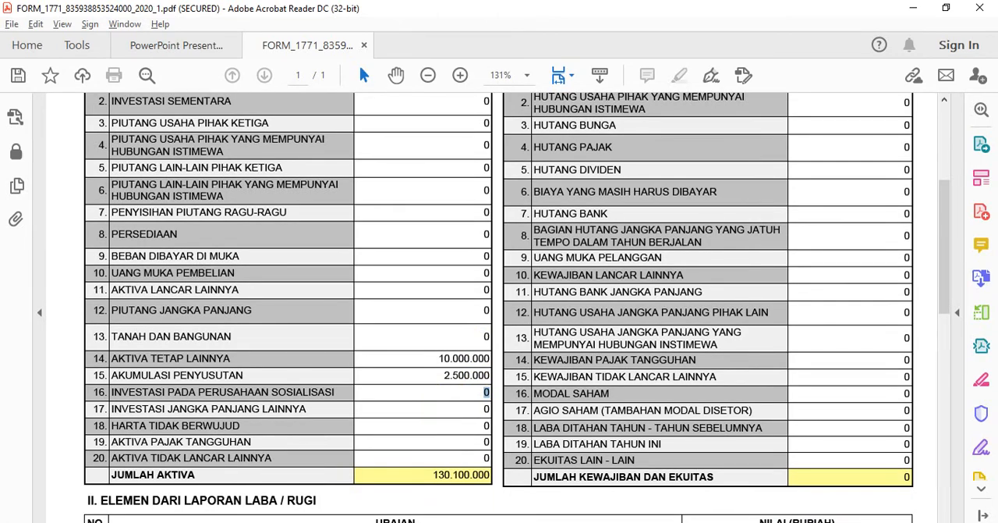
key(alt+Tab)
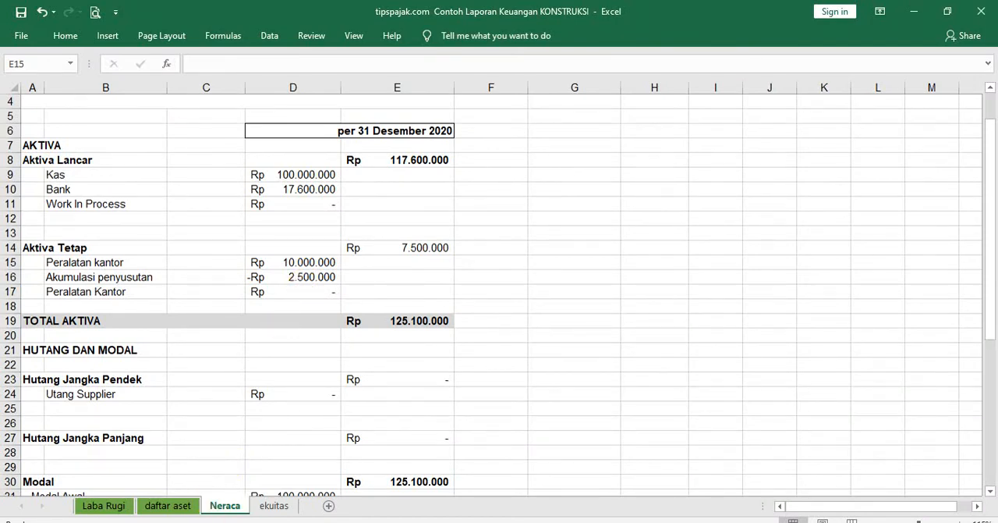
key(alt+Tab)
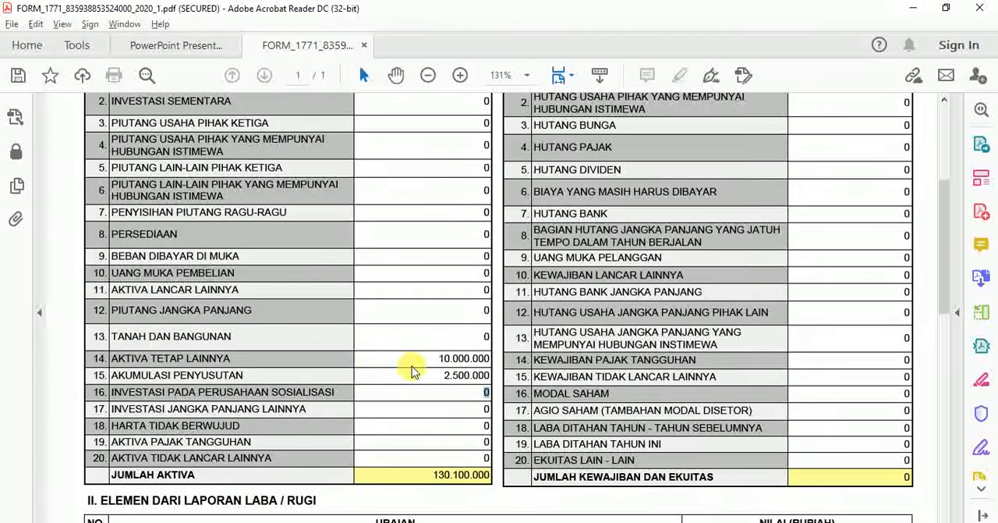
click(433, 374)
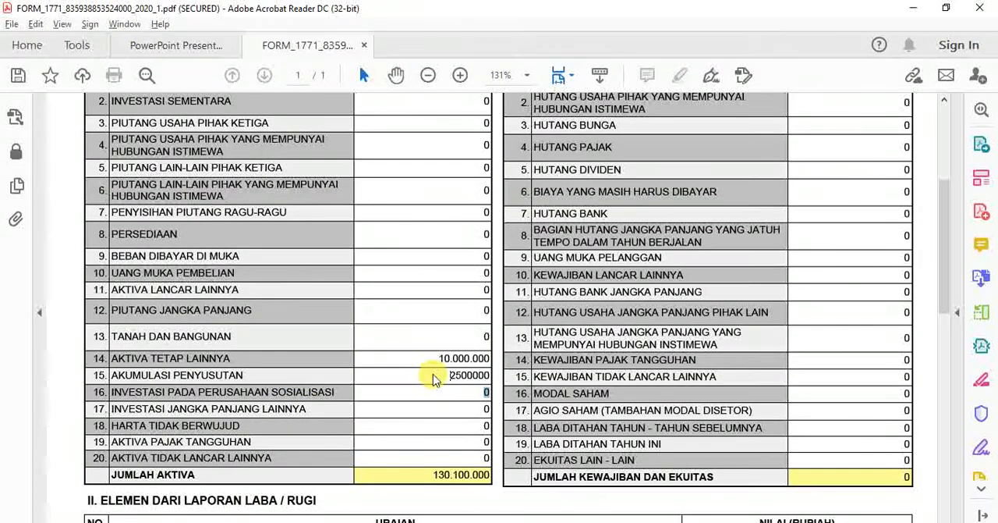
click(497, 400)
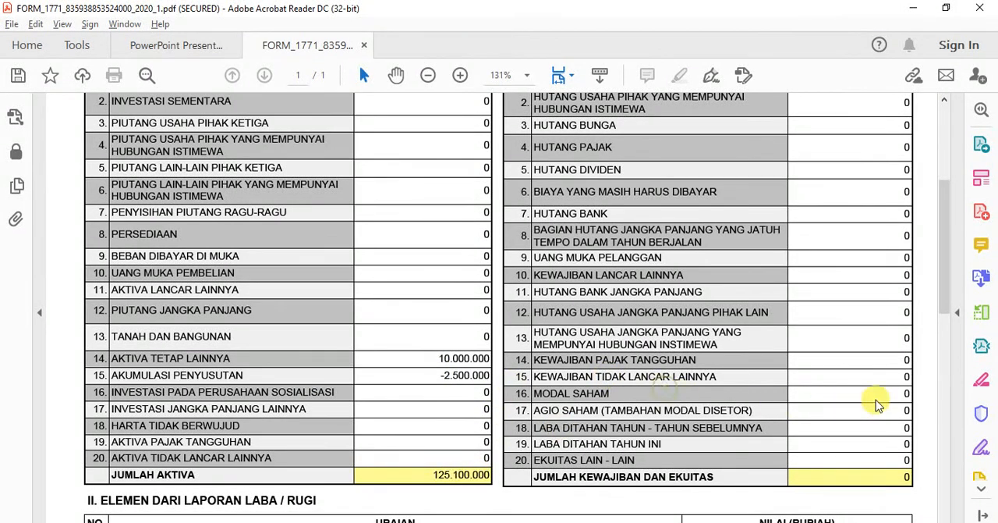
Look up Modal on Excel's Neraca sheet and, back in Acrobat Reader, set Modal Saham to 100.000.000 and Laba Ditahan Tahun Ini to 25.100.000.
click(220, 521)
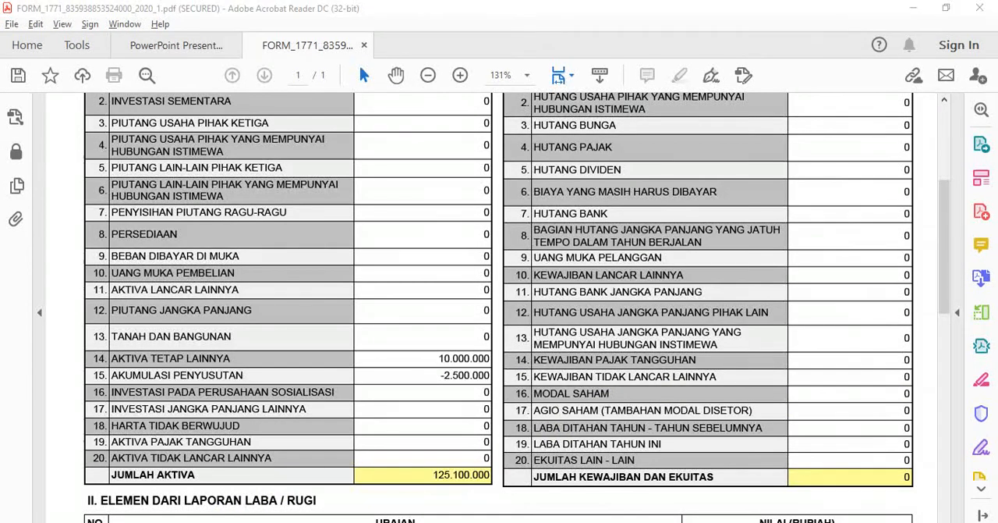
scroll(379, 289, down, 4)
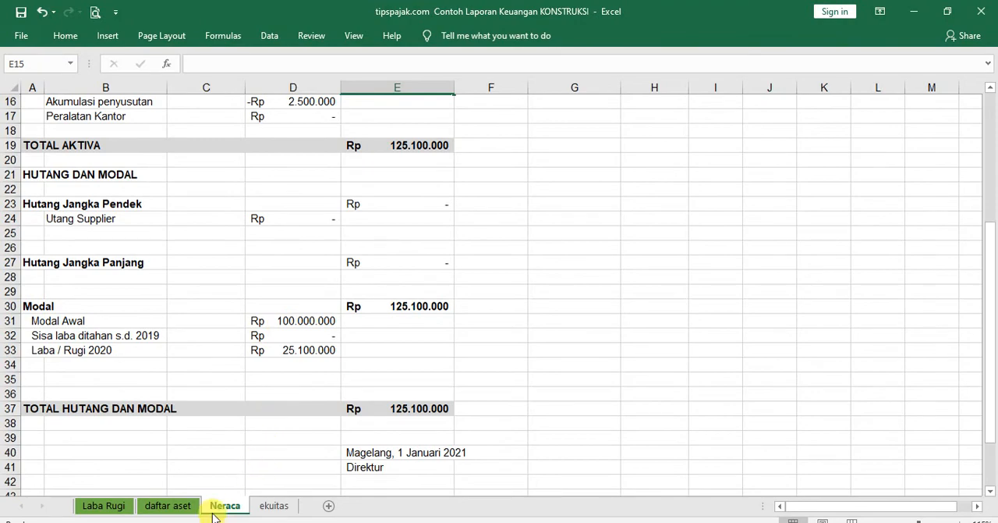
click(180, 521)
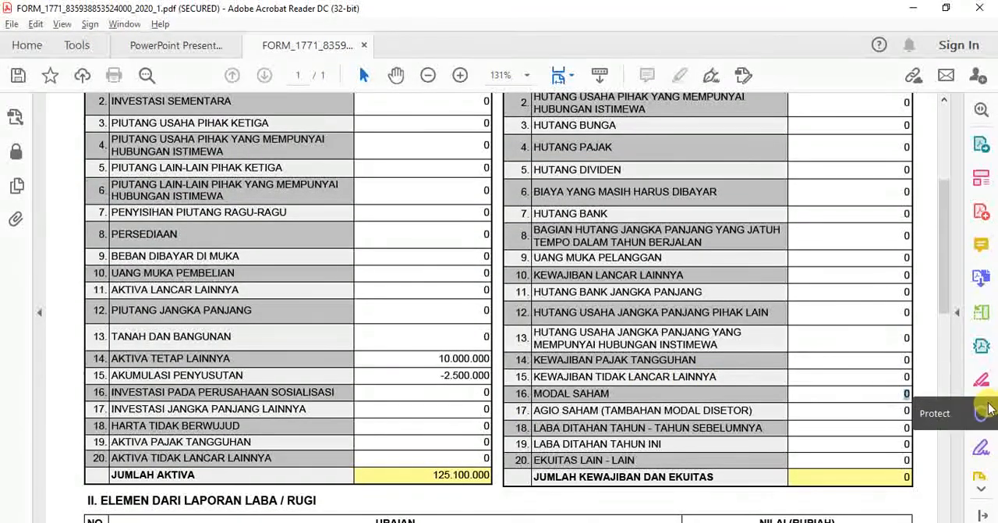
text(100.0)
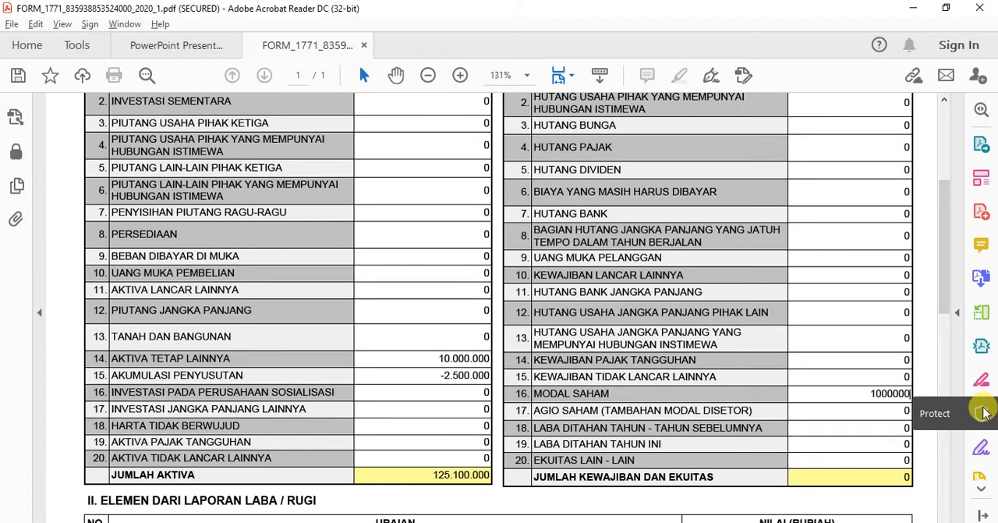
text(00.00)
key(Tab)
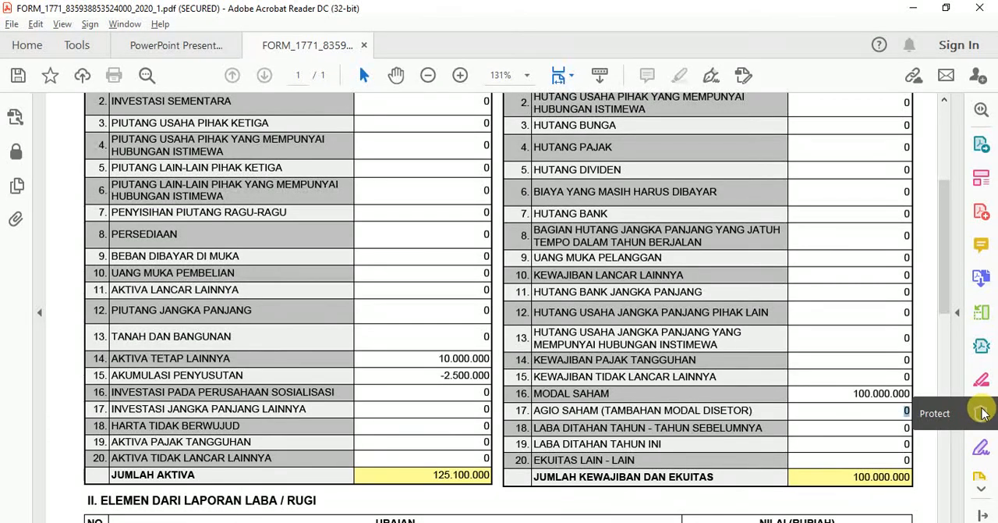
click(917, 448)
text(25100000)
key(Tab)
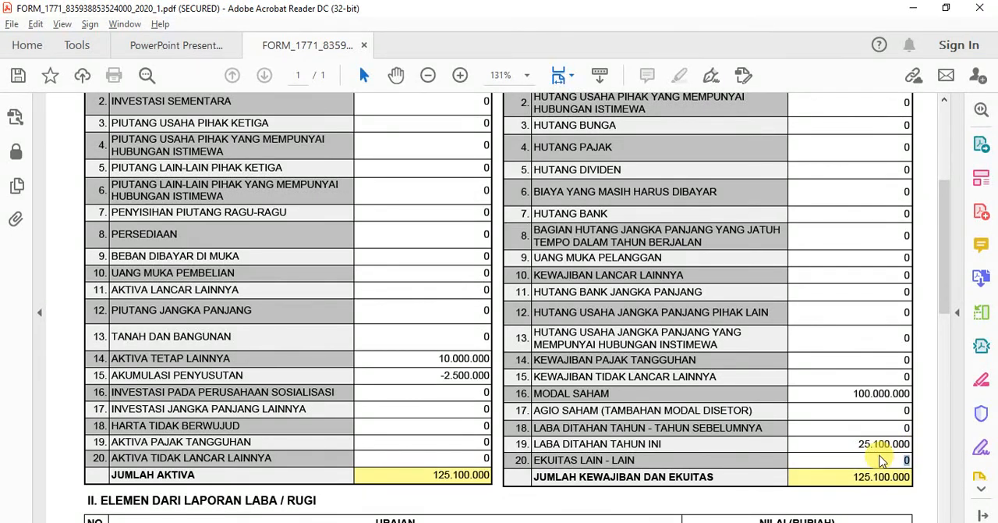
Set Penjualan Bersih to 900.000.000 under Elemen dari Laporan Laba / Rugi.
scroll(858, 413, down, 3)
scroll(608, 335, up, 4)
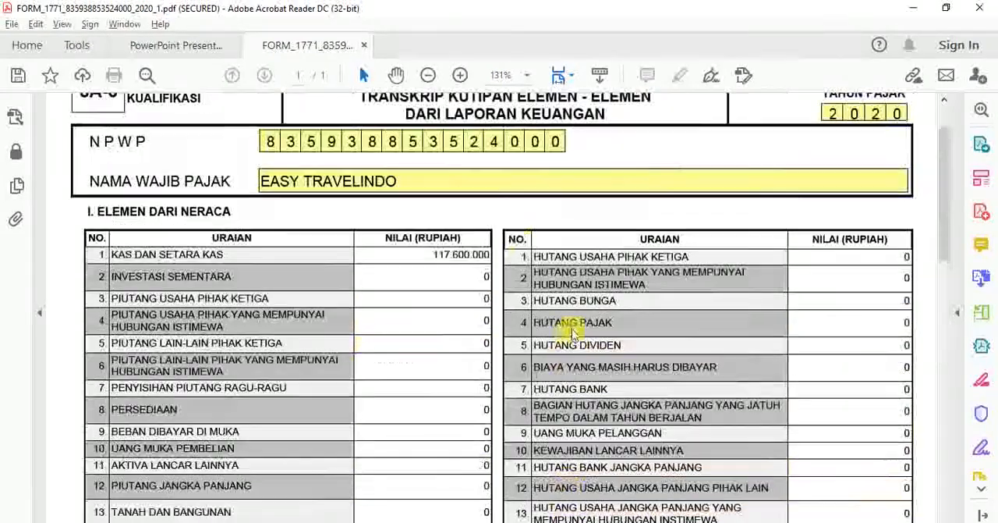
scroll(702, 374, down, 3)
scroll(726, 355, down, 10)
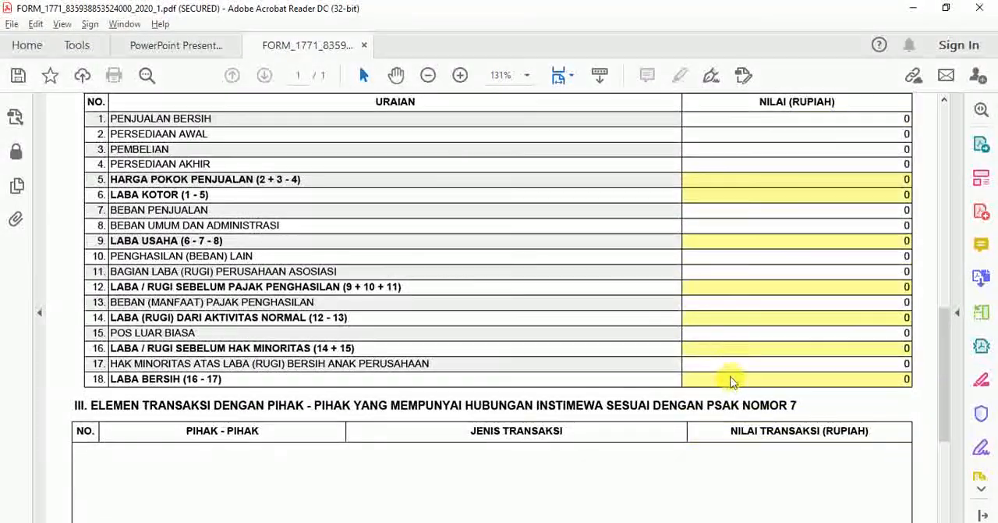
scroll(728, 374, up, 2)
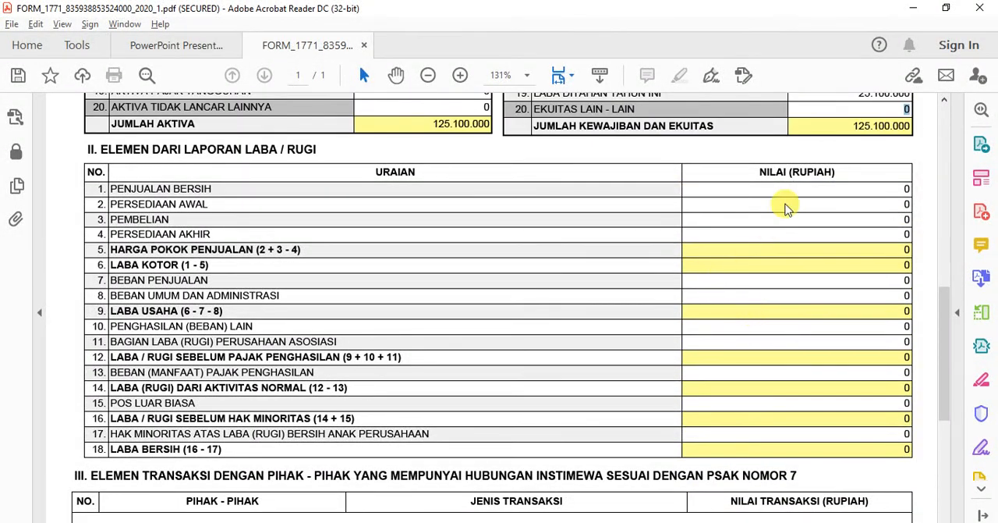
click(842, 192)
text(900000000)
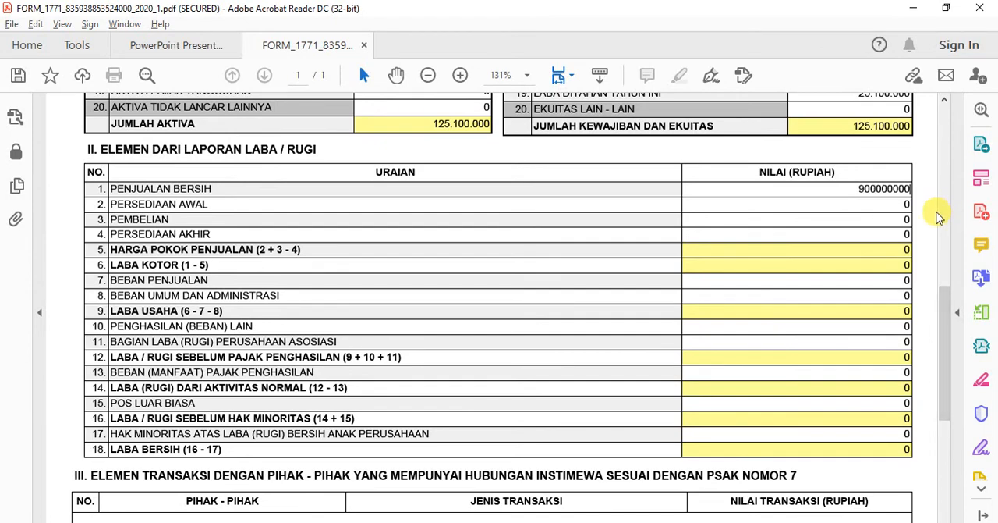
key(Tab)
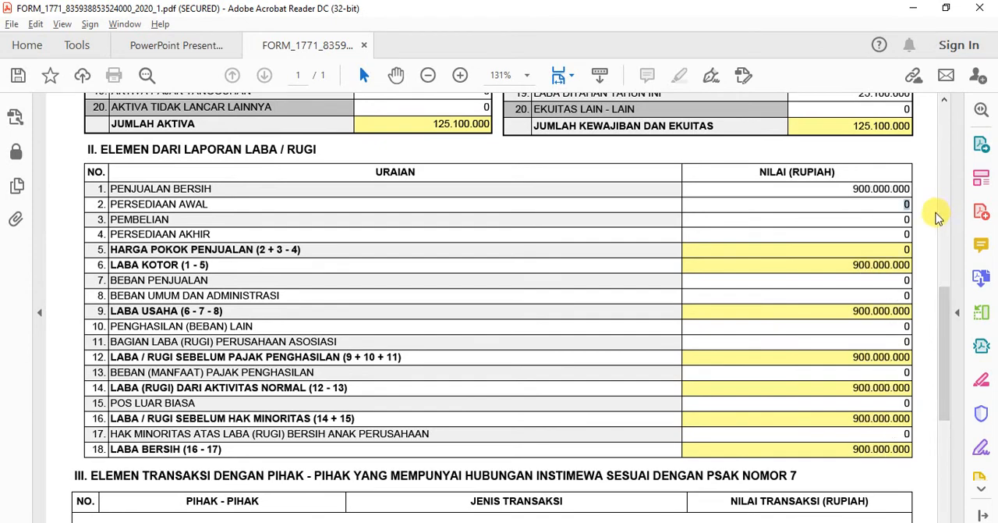
Look up Harga Pokok Penjualan on Excel's Laba Rugi sheet and, back in Acrobat Reader, set Pembelian to 800.000.000.
key(alt+Tab)
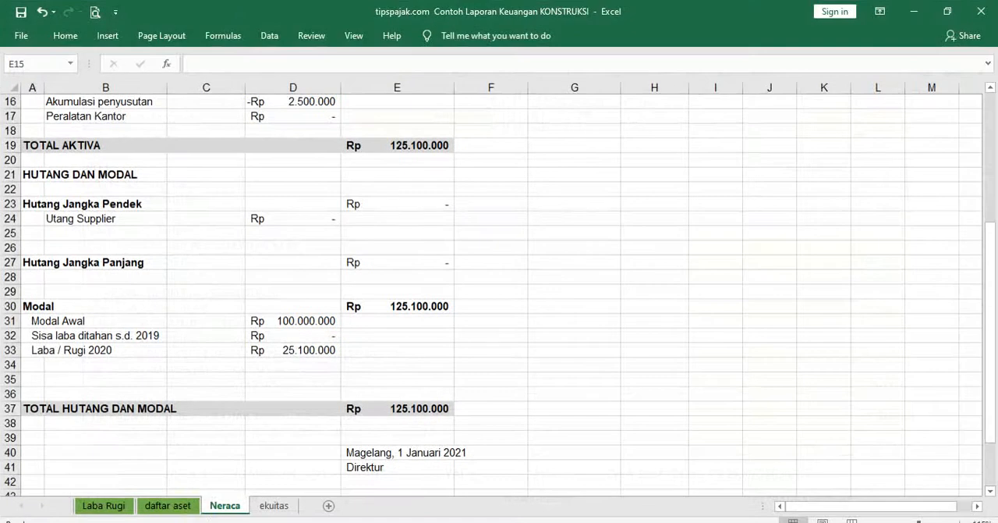
click(105, 505)
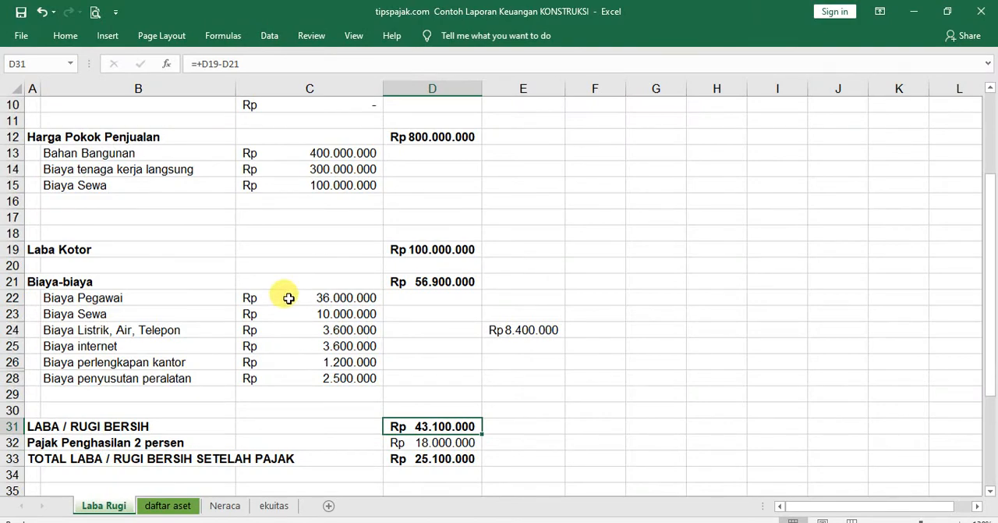
scroll(381, 172, up, 1)
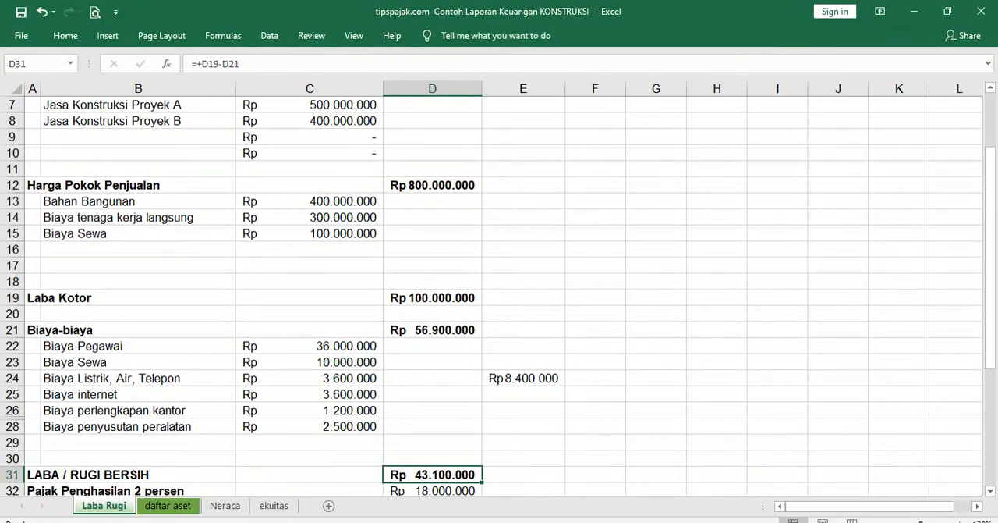
key(alt+Tab)
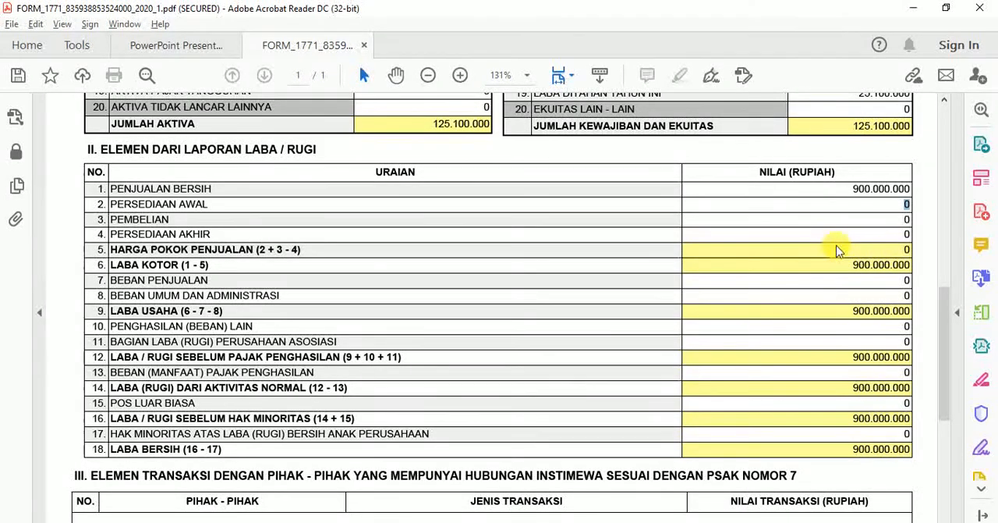
click(888, 218)
text(800000000)
key(Tab)
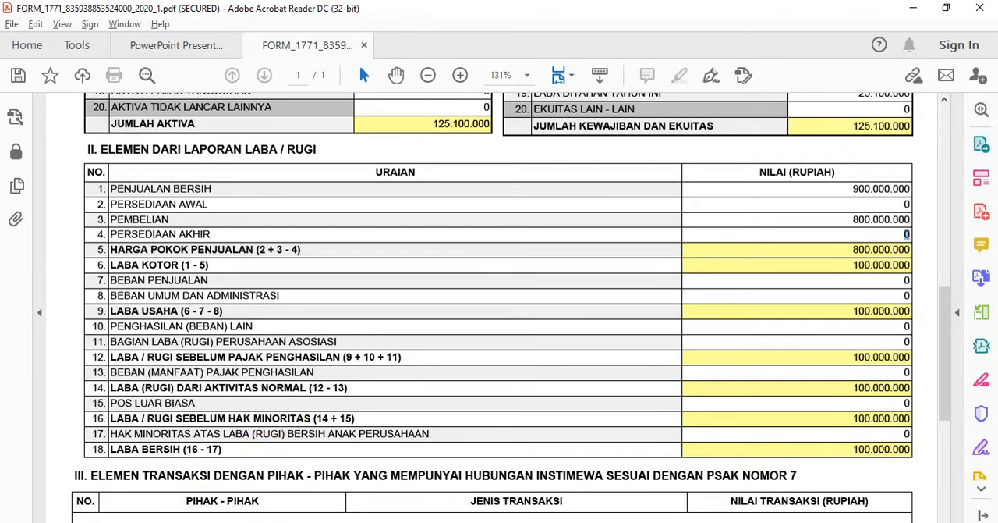
Set Beban Umum dan Administrasi to 56.900.000 under Elemen dari Laporan Laba / Rugi.
click(247, 521)
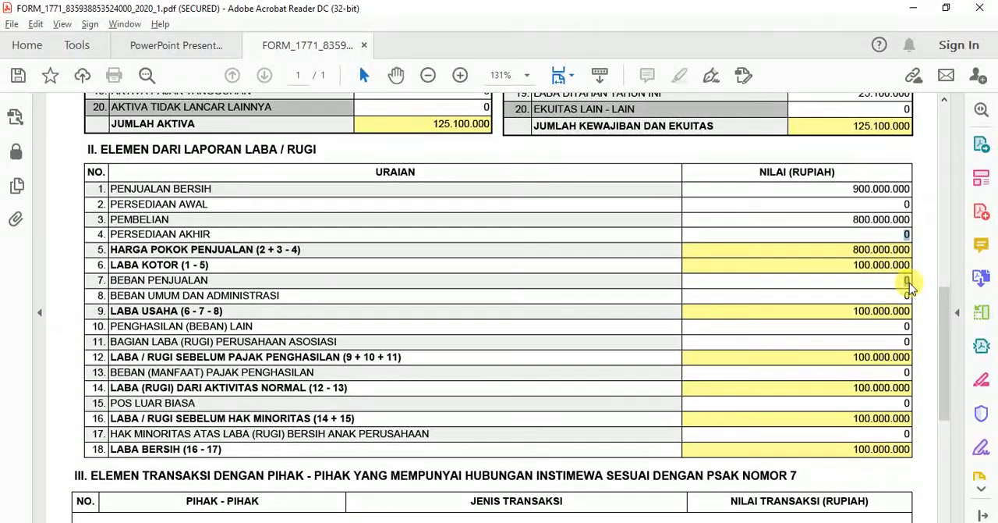
drag(903, 296, 922, 294)
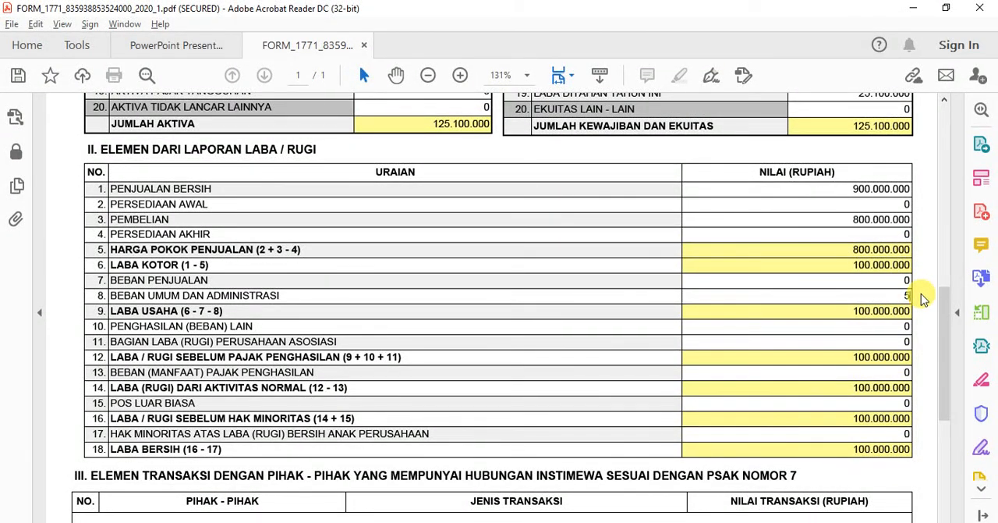
text(56.900.000)
key(Tab)
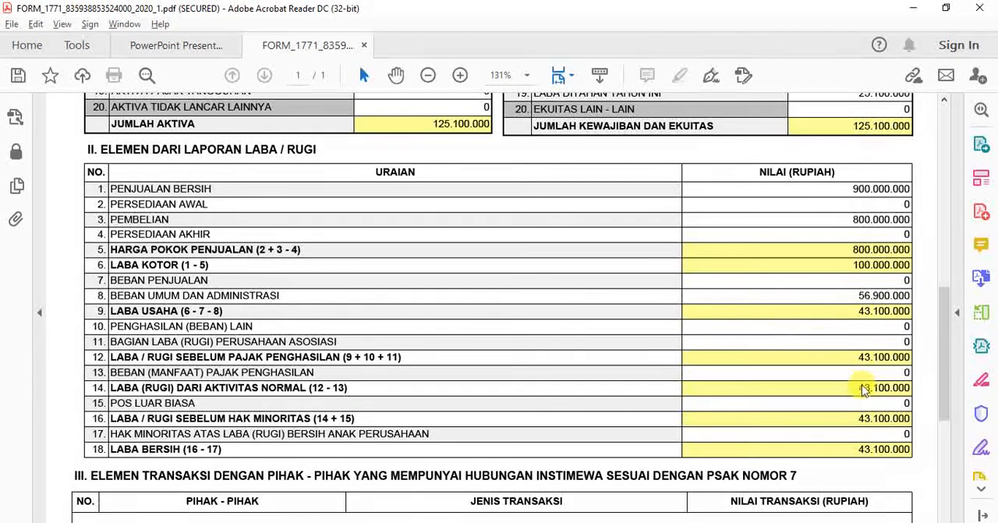
Compare the net profit on Excel's Laba Rugi sheet with Laba Bersih in the form, back in Acrobat Reader.
scroll(858, 382, down, 1)
key(alt+Tab)
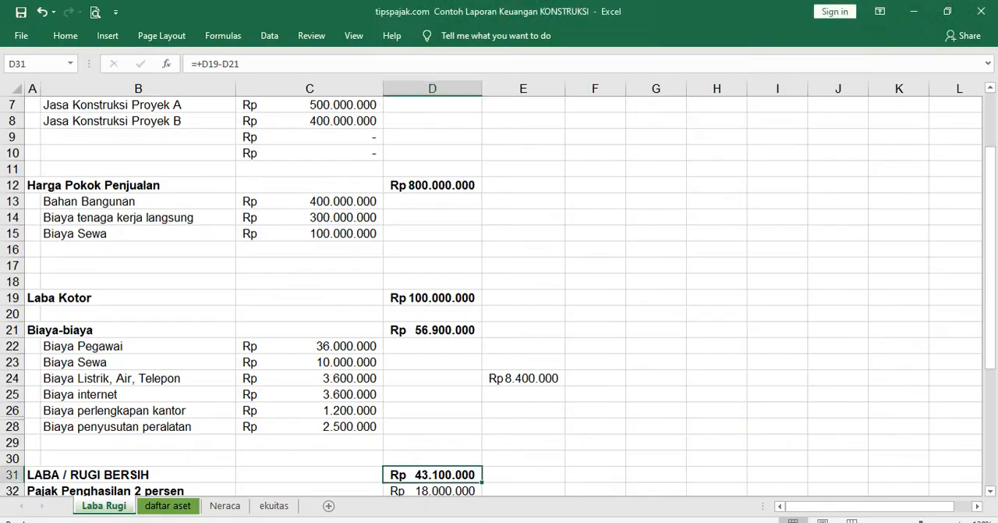
scroll(346, 431, down, 1)
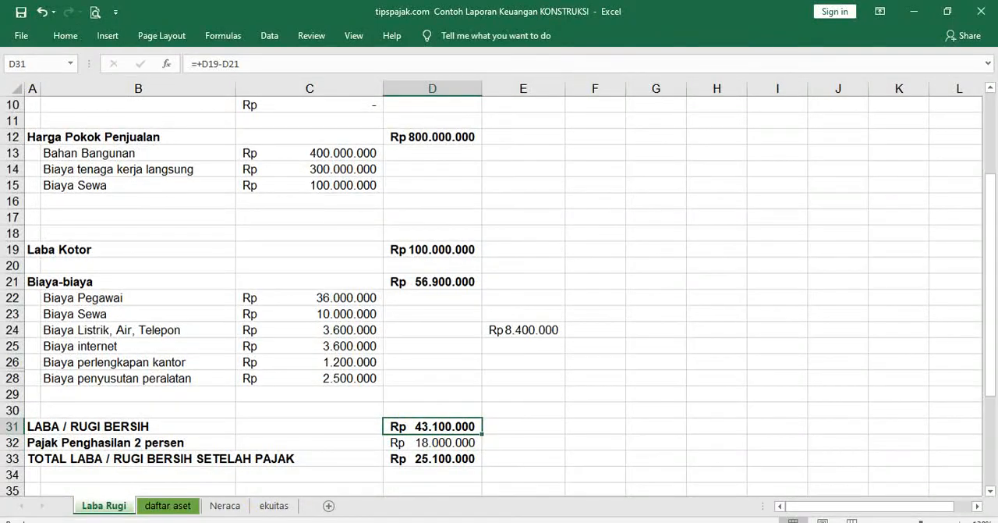
key(alt+Tab)
scroll(668, 367, down, 6)
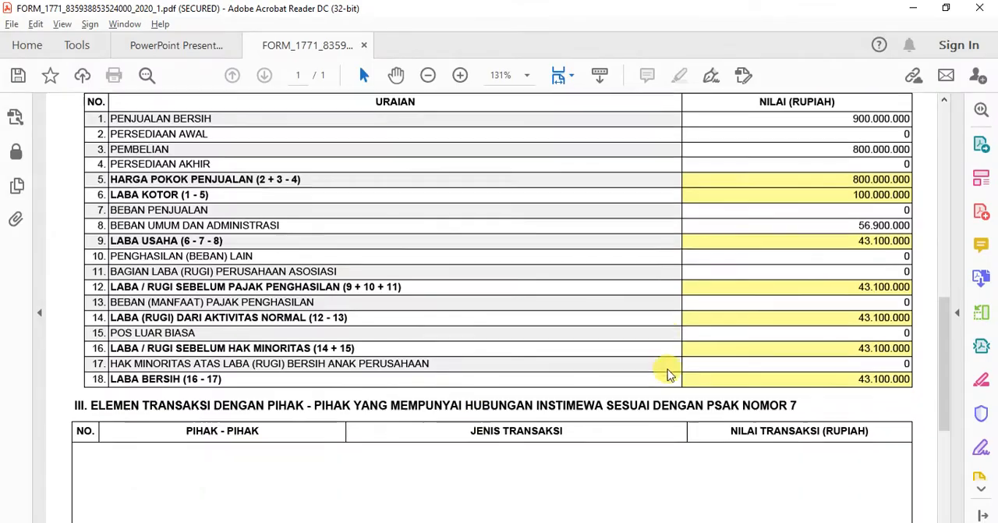
Return from Lampiran 8A-6 to the main form, open its submission page and attach the financial statements PDF for Laporan Keuangan.
scroll(609, 390, up, 15)
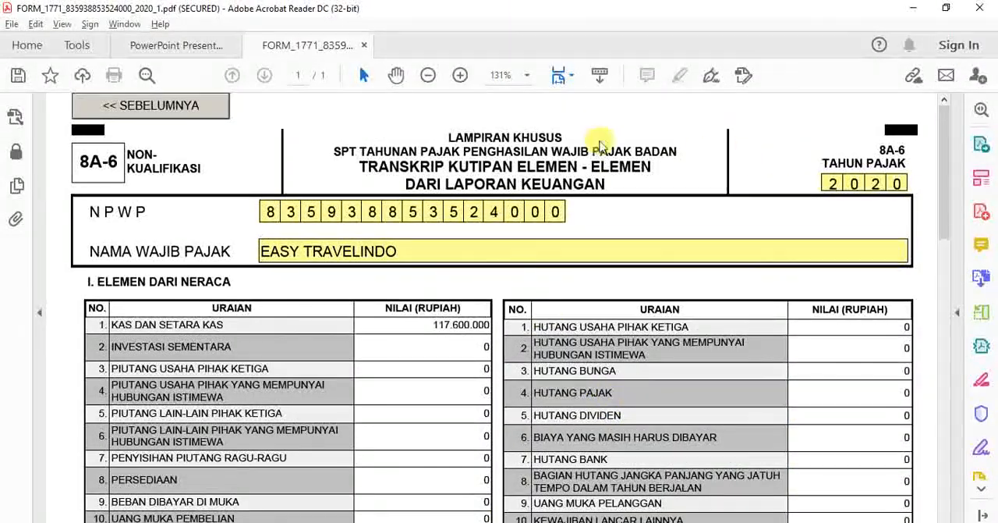
click(197, 104)
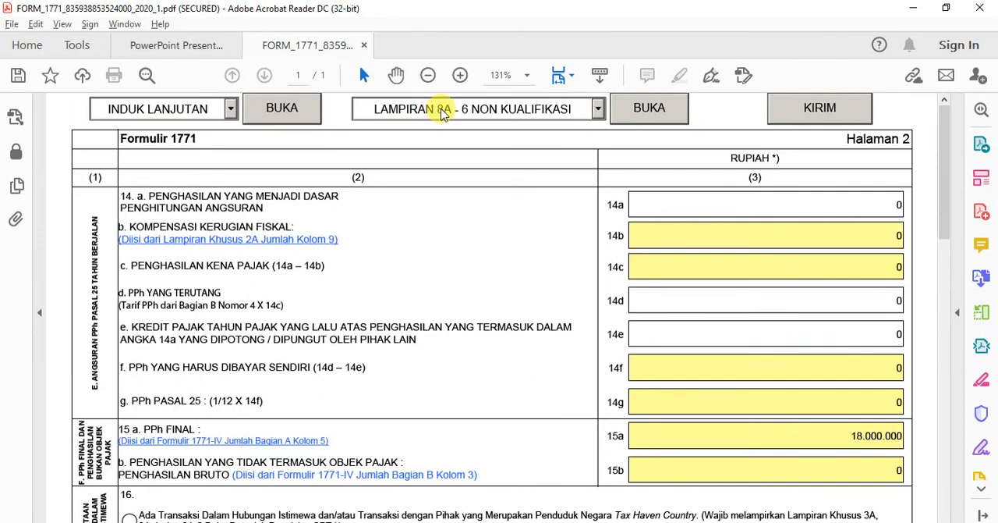
click(849, 112)
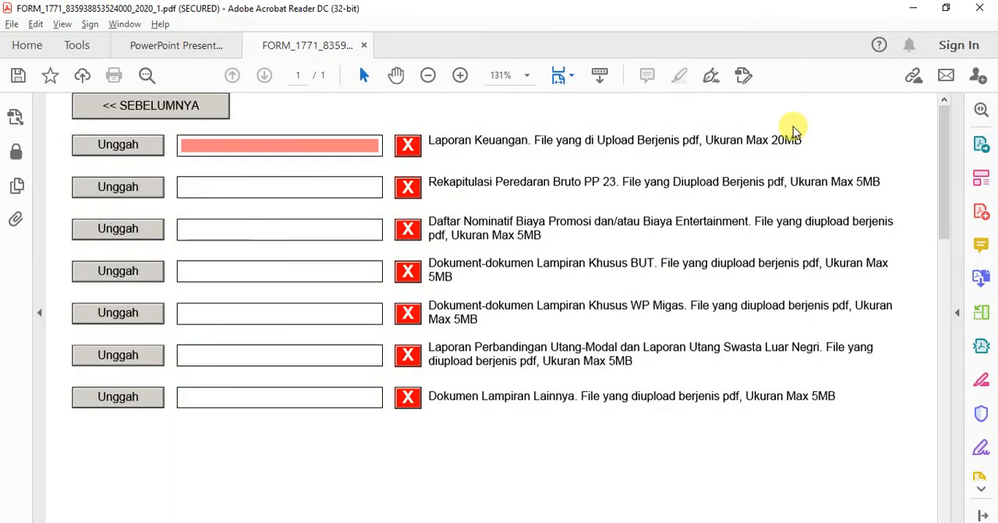
click(119, 143)
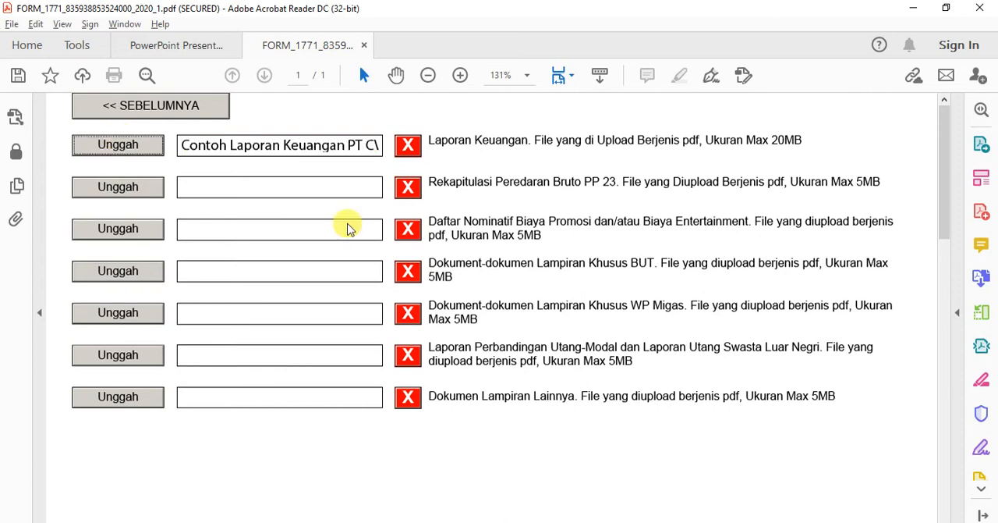
scroll(103, 136, down, 1)
scroll(103, 136, up, 1)
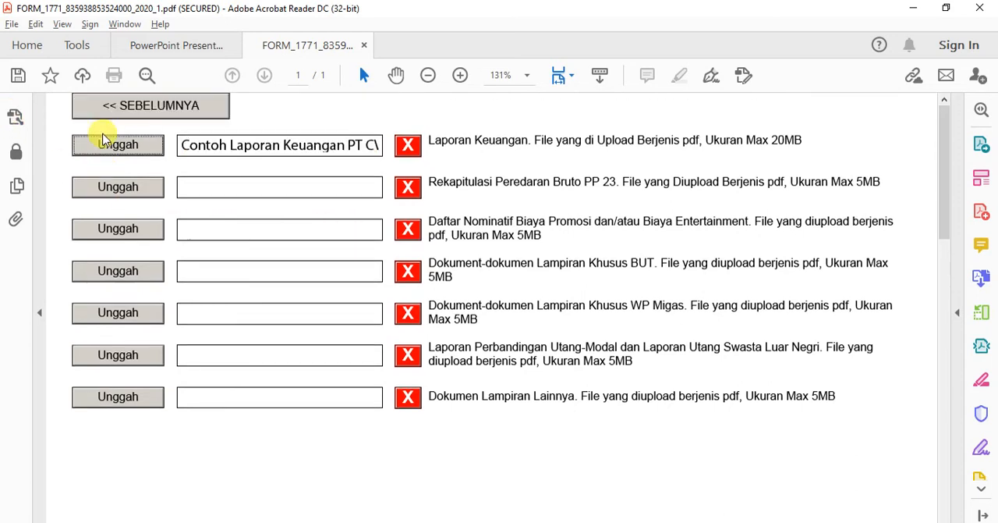
Enter the verification code in the Kode Verifikasi field of the submission page.
scroll(148, 186, down, 5)
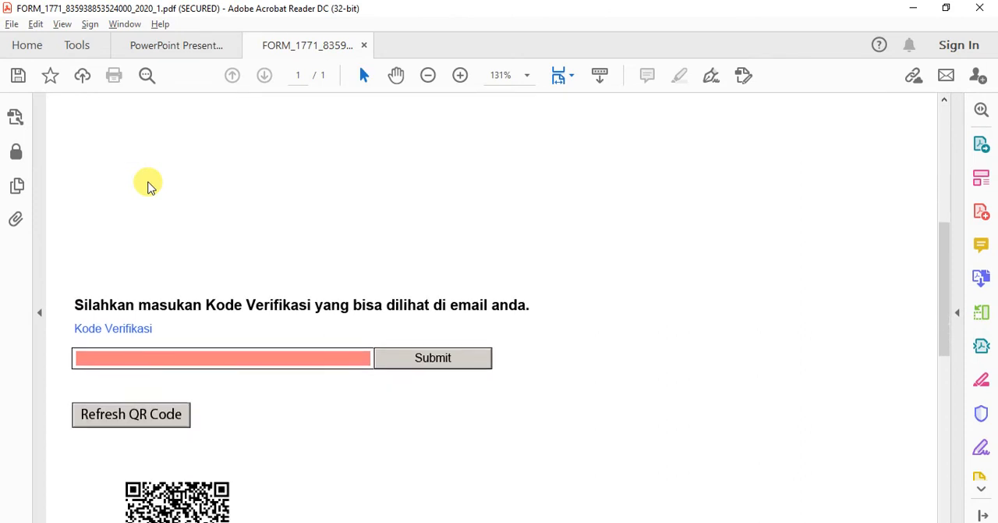
click(153, 359)
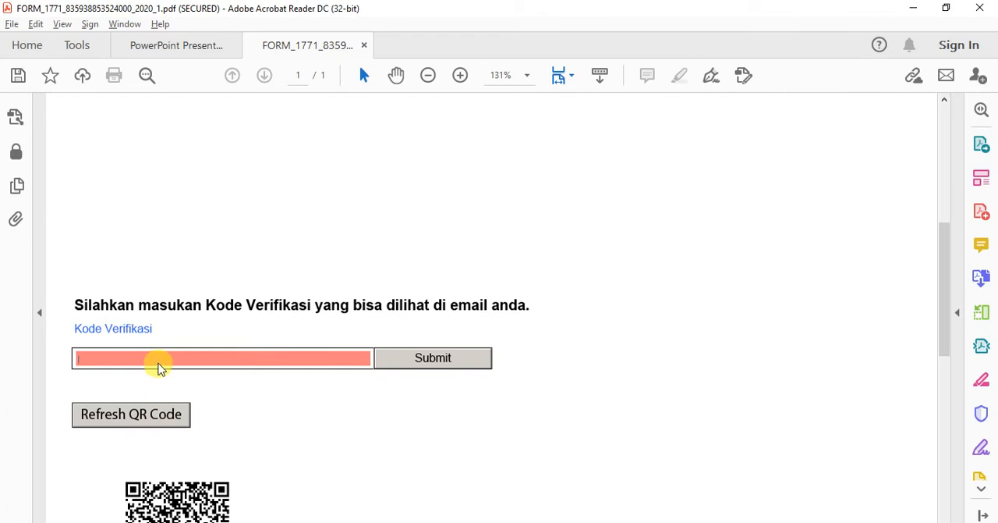
key(Tab)
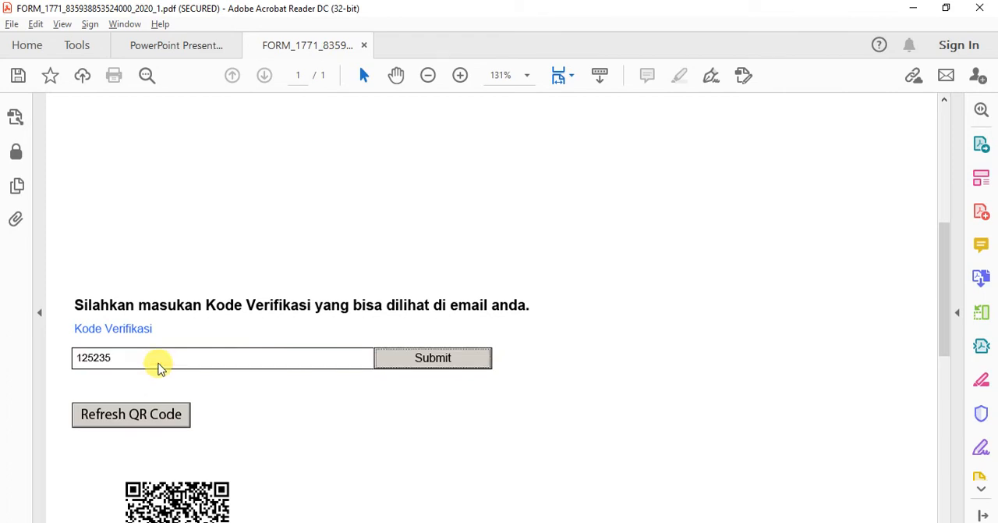
scroll(390, 356, down, 1)
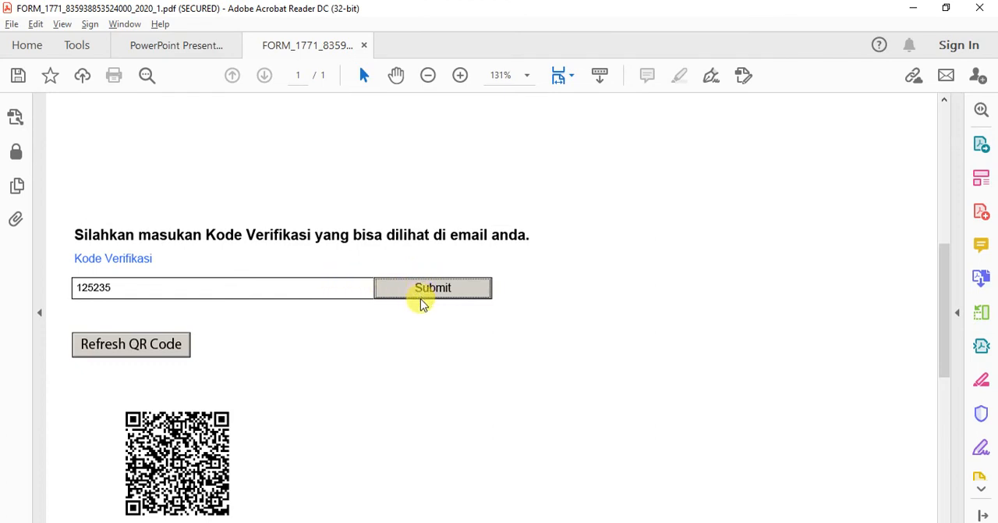
scroll(439, 310, down, 1)
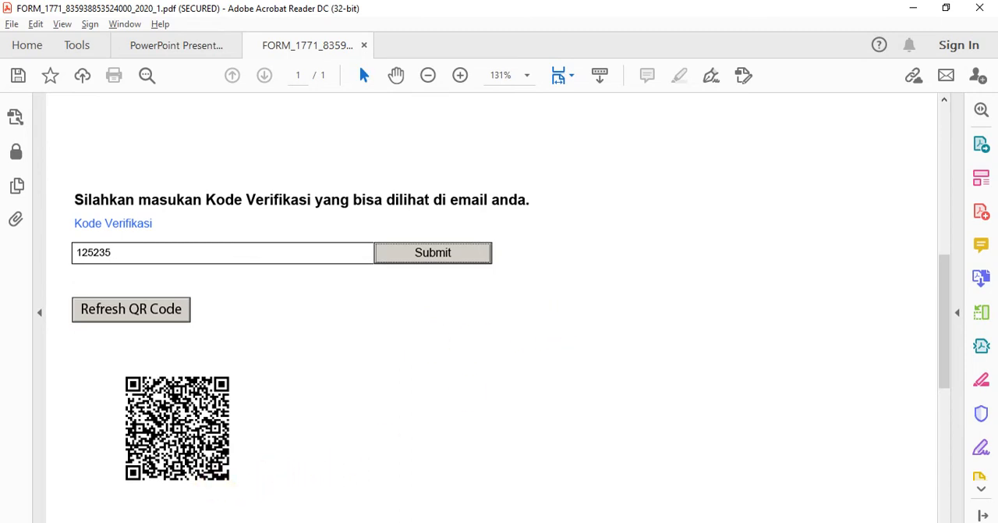
Switch to Firefox and open the Lapor page of DJP Online.
mouse_move(124, 521)
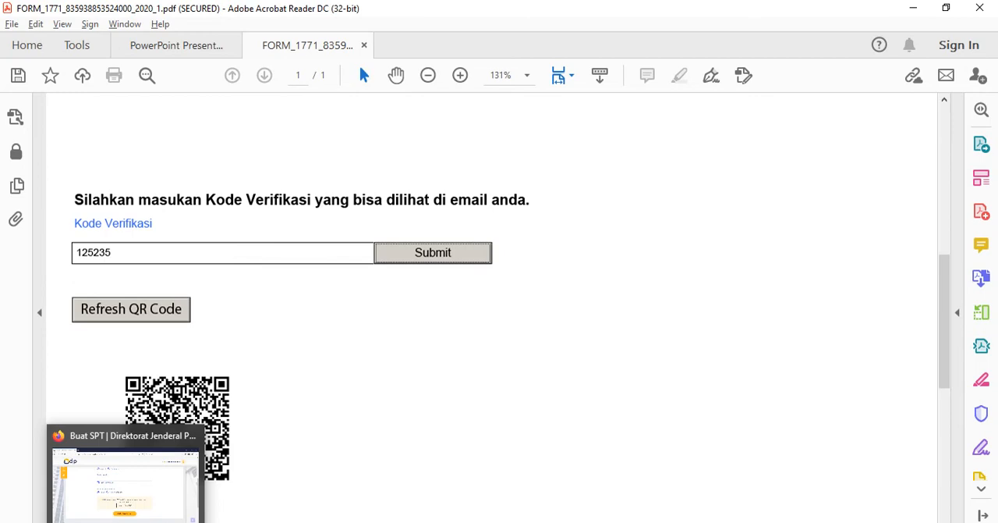
click(125, 522)
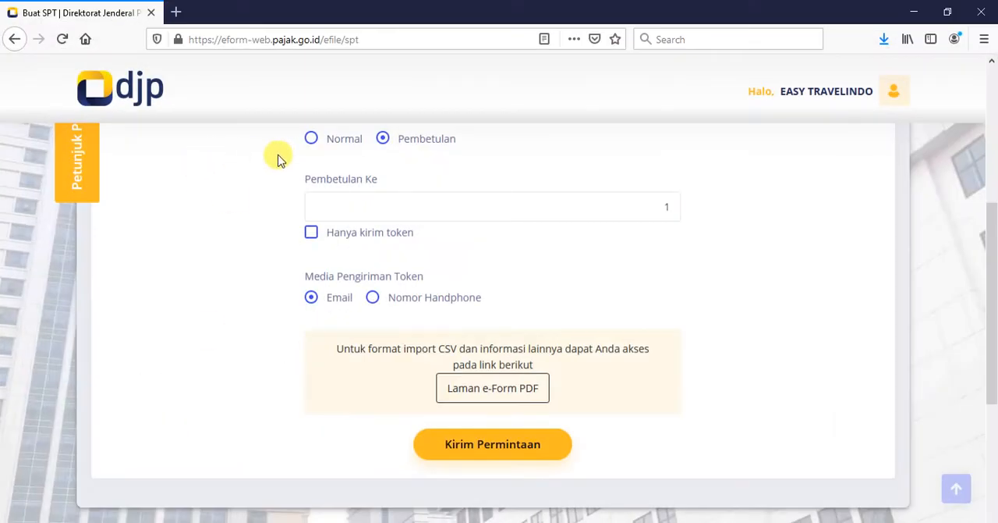
scroll(348, 211, up, 5)
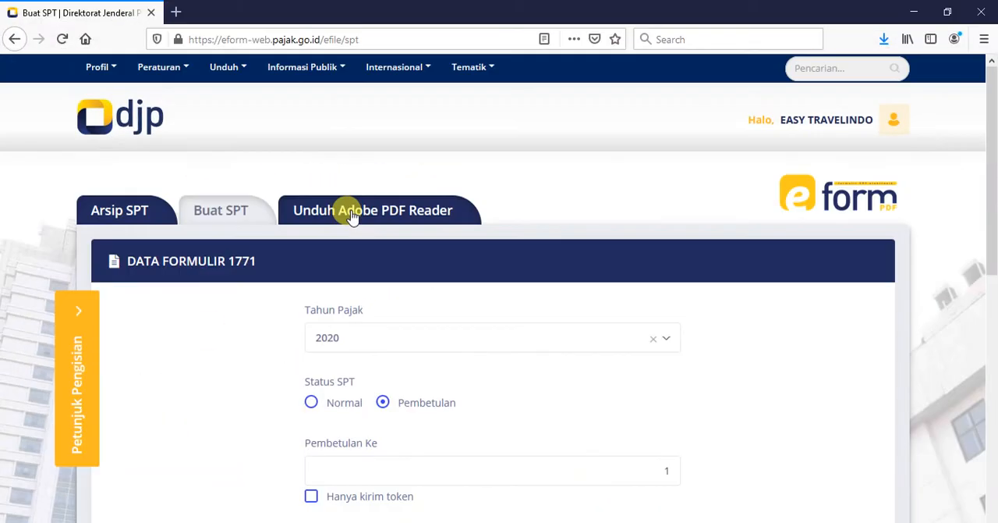
click(152, 120)
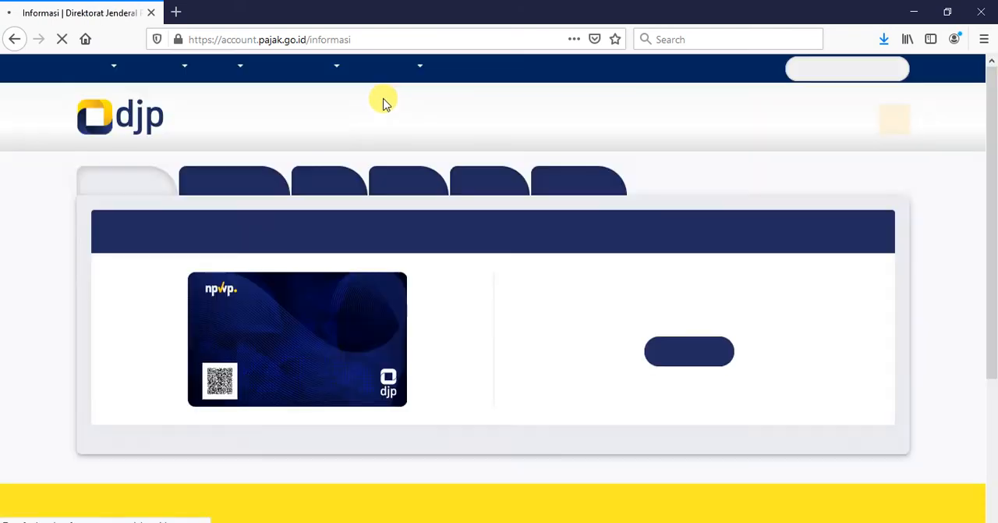
click(499, 186)
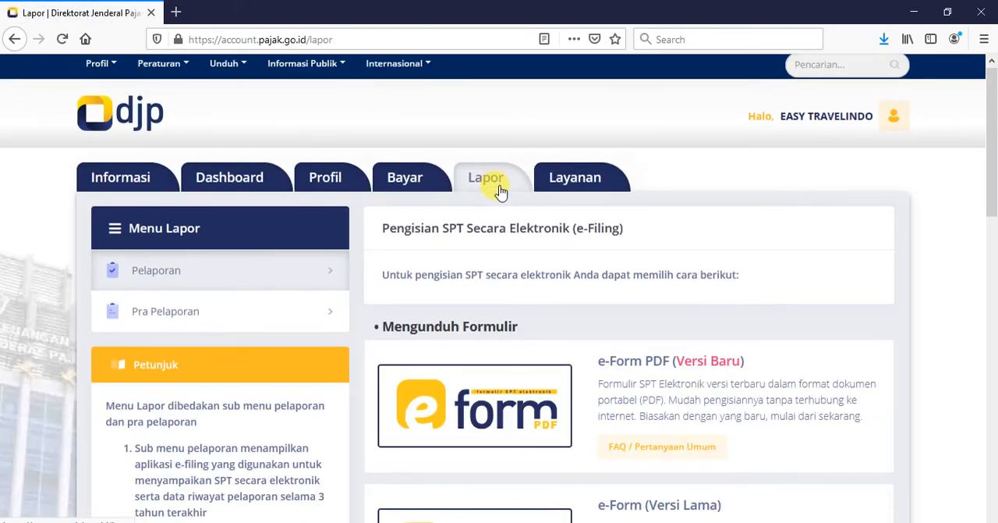
Open the e-Form PDF archive, view the electronic receipt (BPE) of the 2020 SPT 1771 and close it.
scroll(500, 191, down, 2)
scroll(499, 191, down, 5)
scroll(499, 191, up, 6)
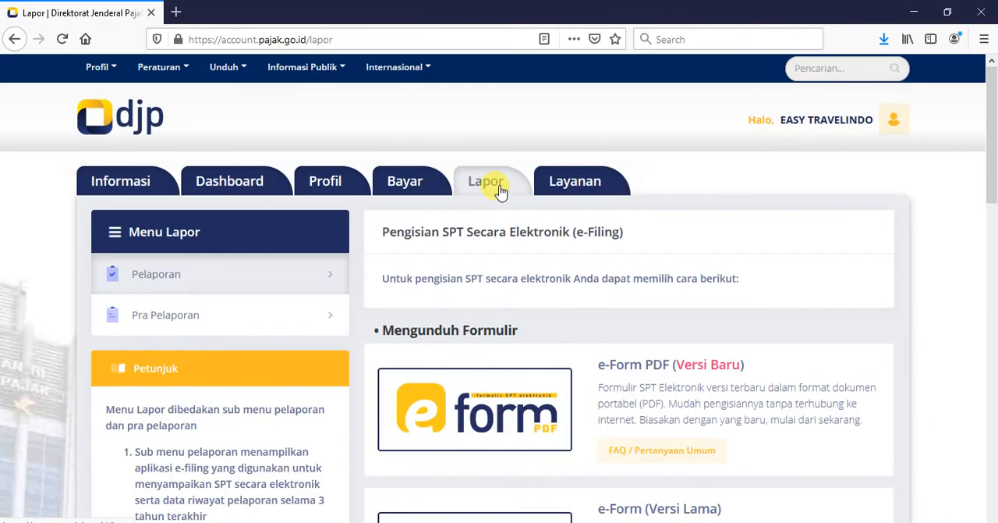
scroll(499, 191, down, 3)
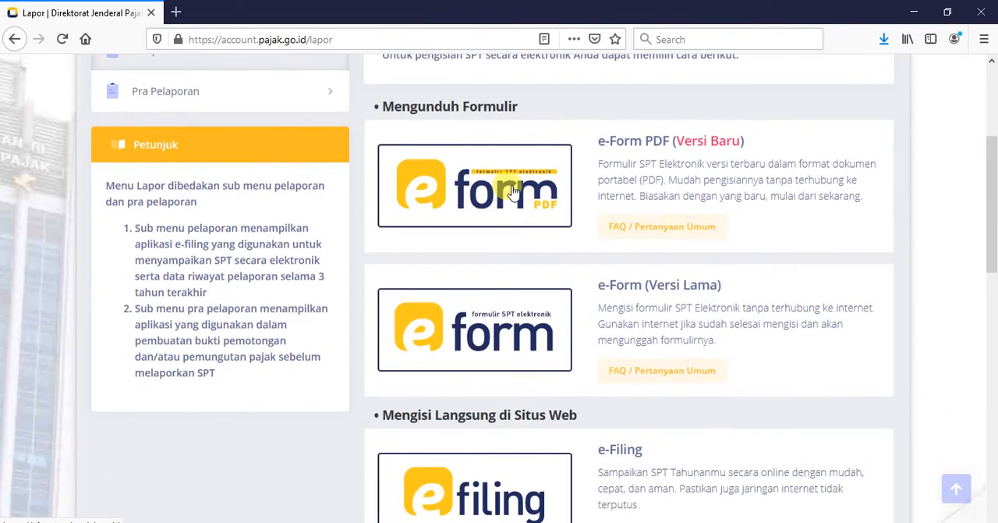
click(513, 191)
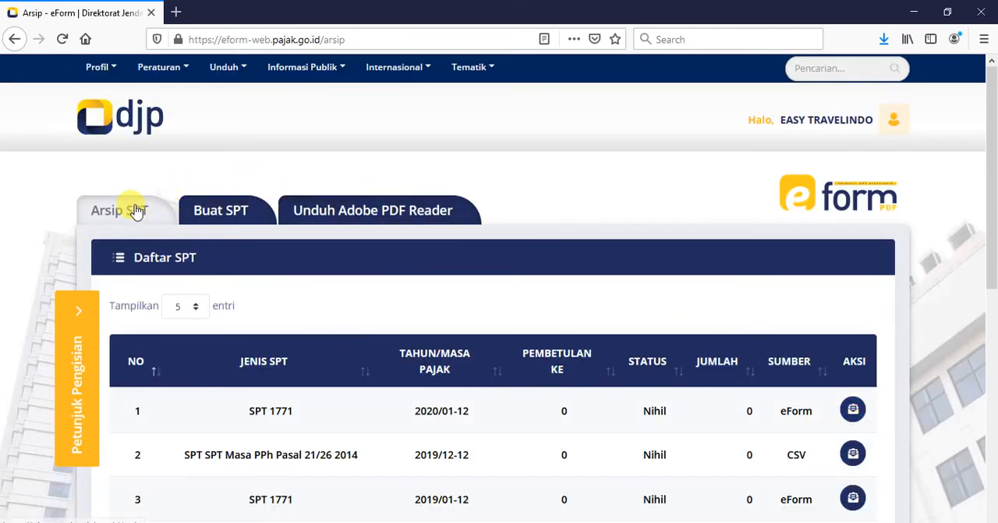
click(853, 412)
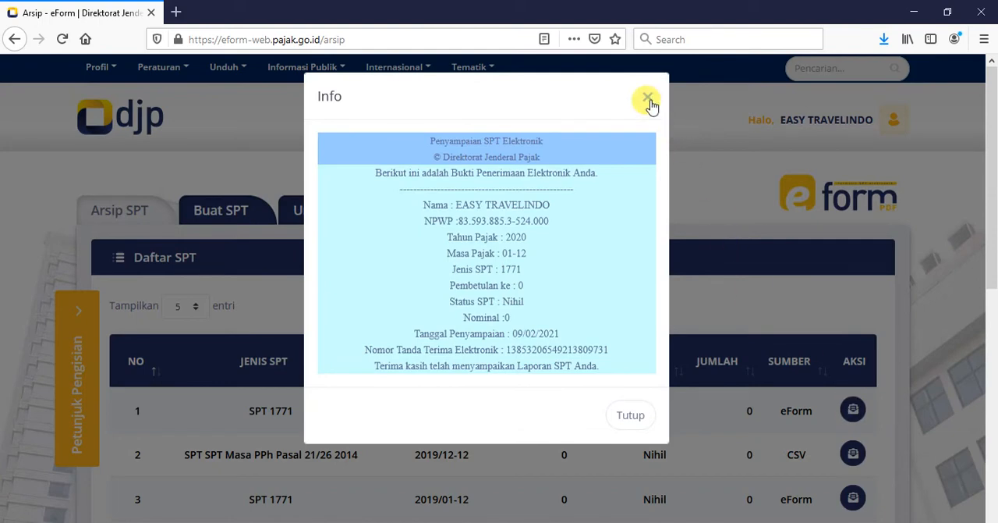
click(648, 99)
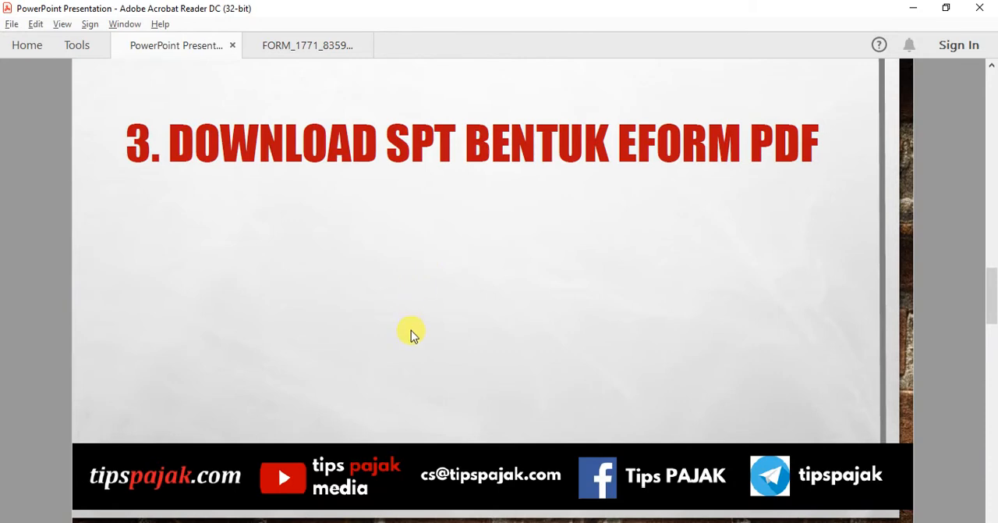
click(283, 521)
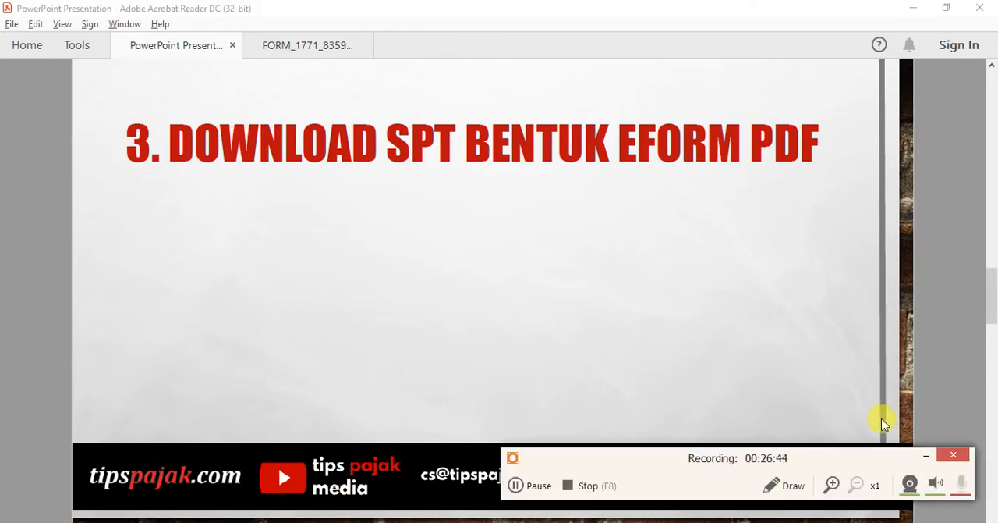
click(924, 459)
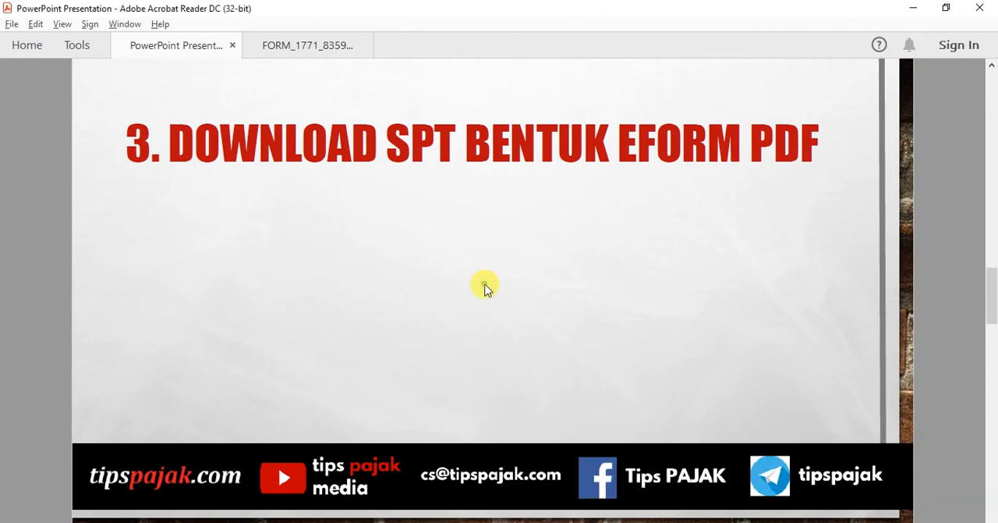
click(484, 288)
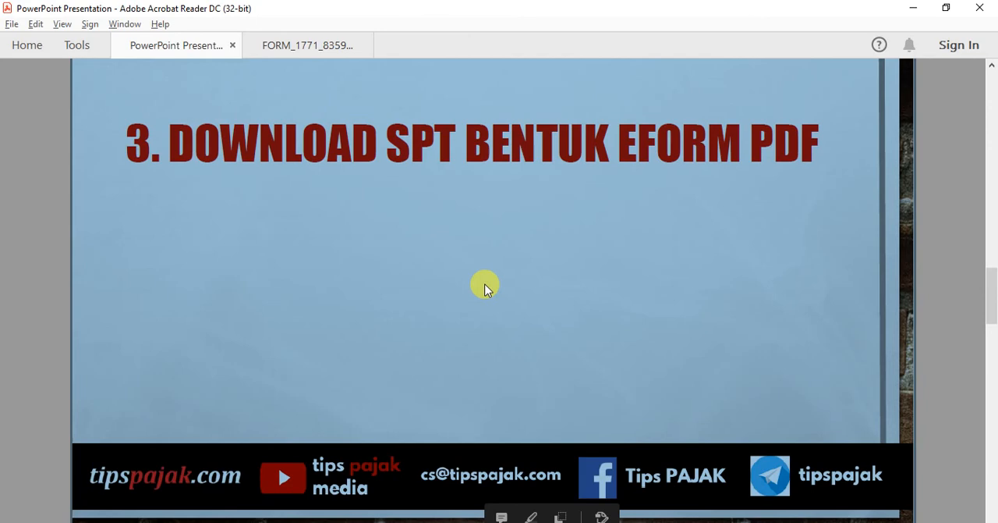
Go through the presentation's remaining slides, from filling in and submitting the SPT to the Kesimpulan summary.
scroll(484, 288, down, 3)
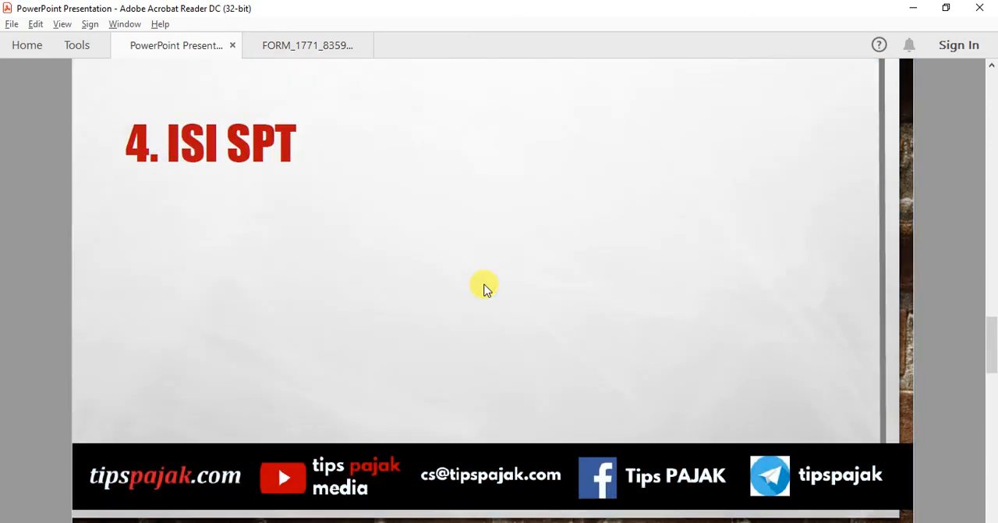
scroll(484, 288, down, 3)
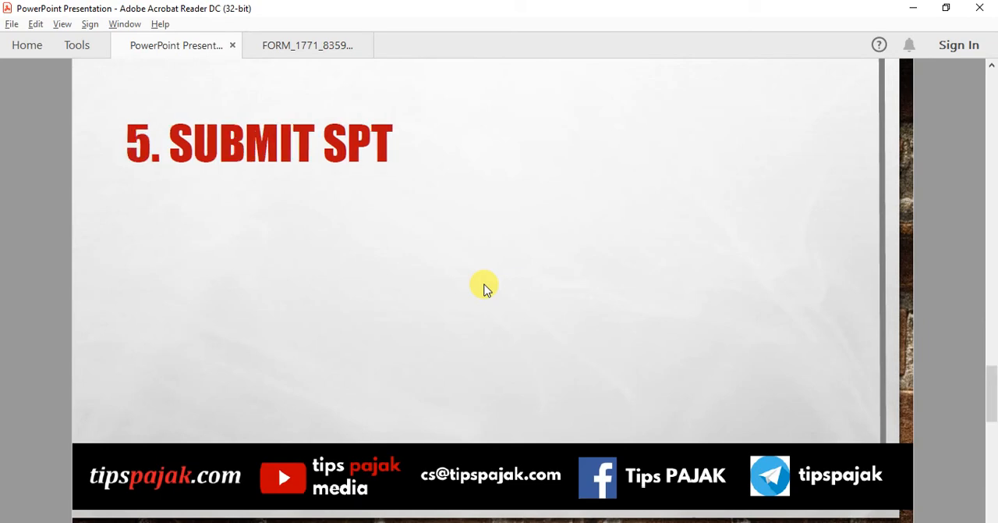
scroll(484, 288, down, 3)
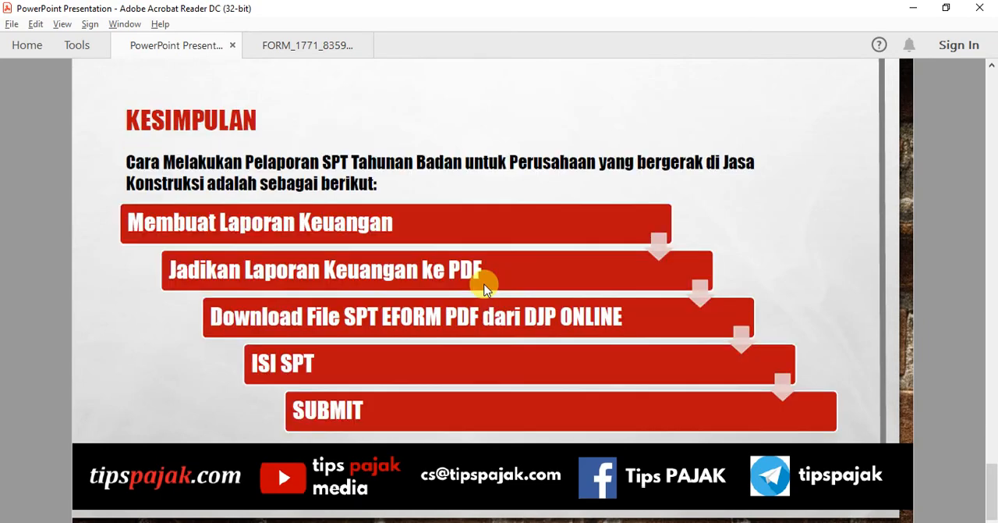
scroll(485, 288, up, 3)
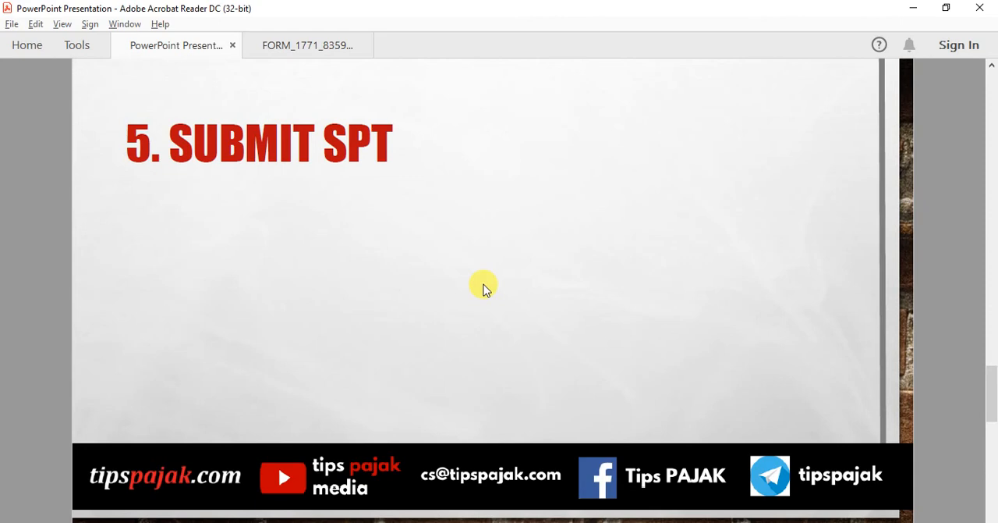
scroll(484, 288, down, 3)
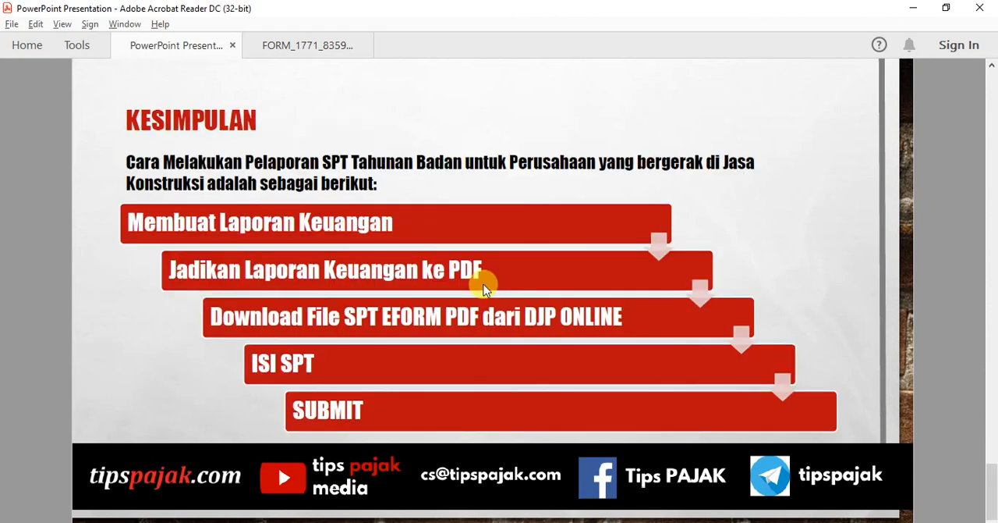